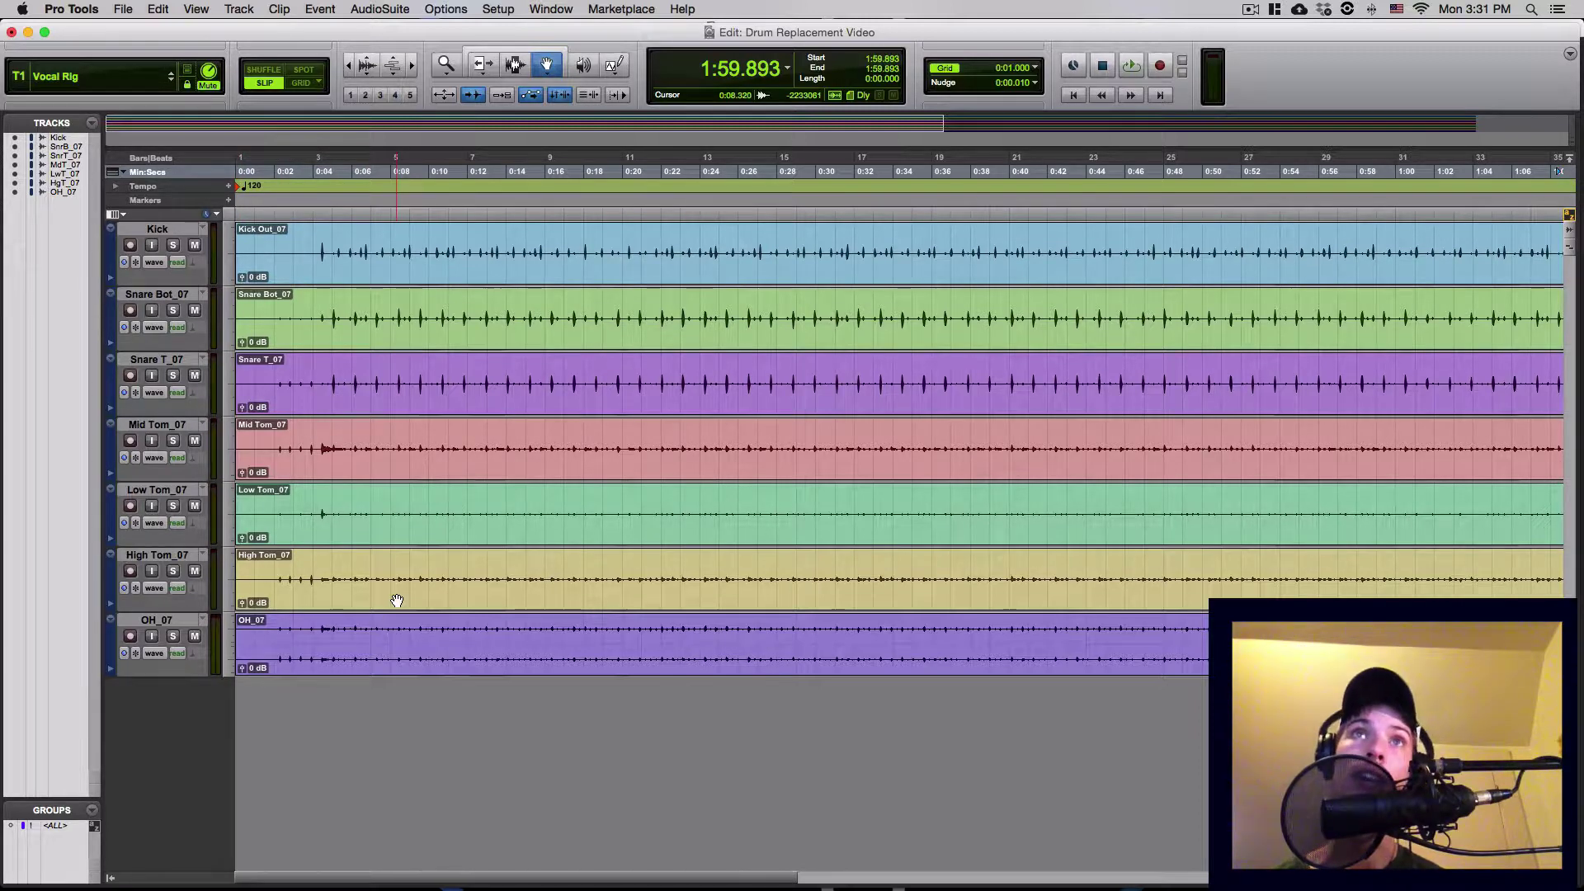
Play the soloed Kick track from 0:03.285 to hear the original kick, then stop.
left_click(300, 170)
left_click(173, 246)
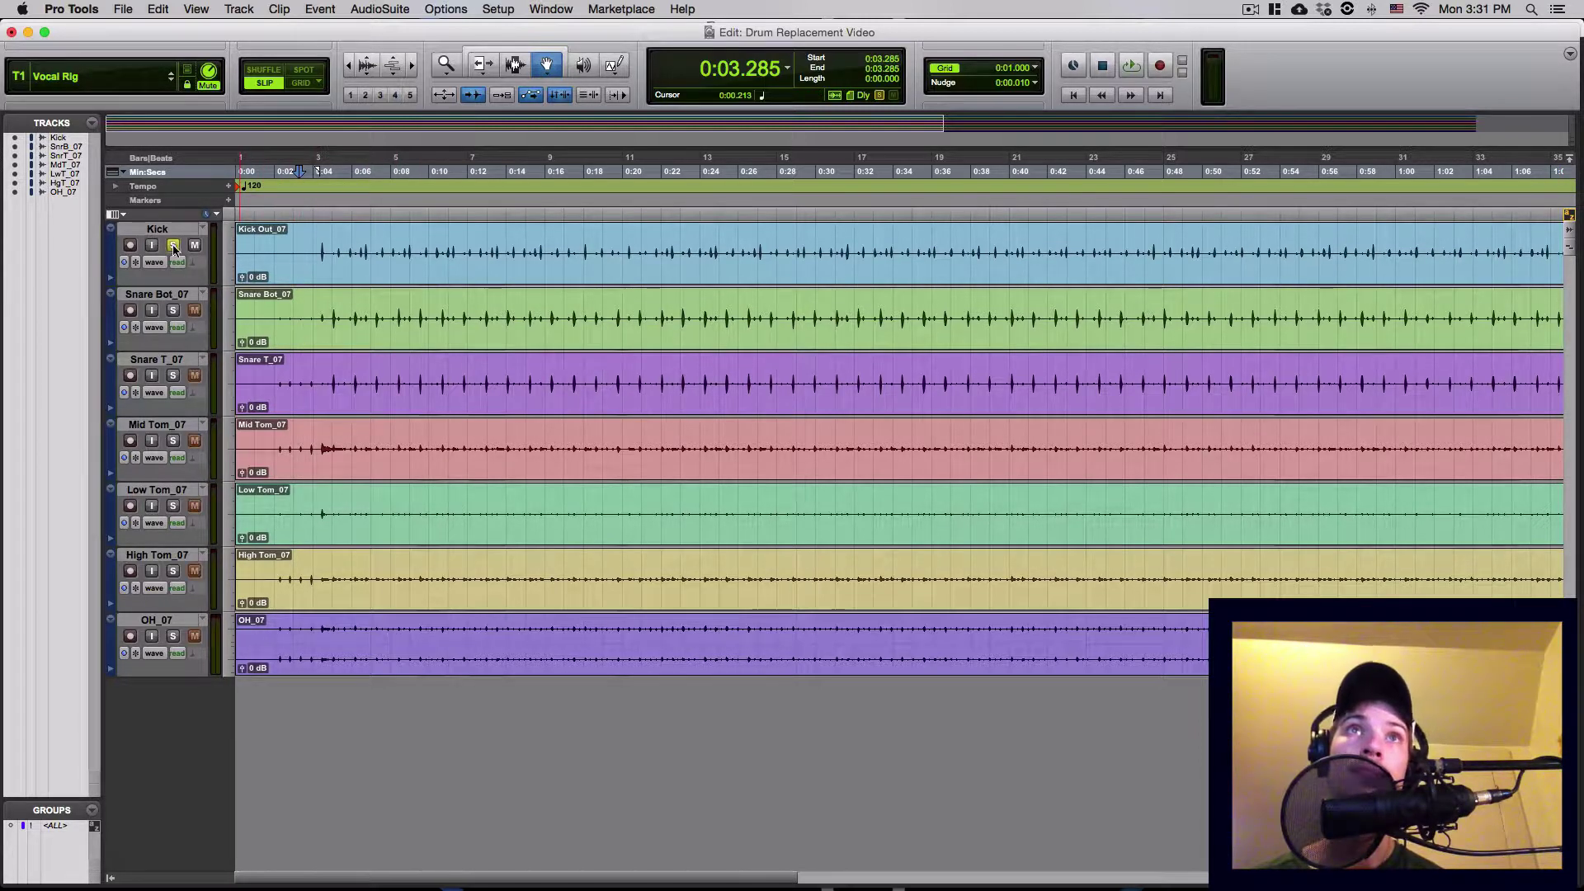
key("space")
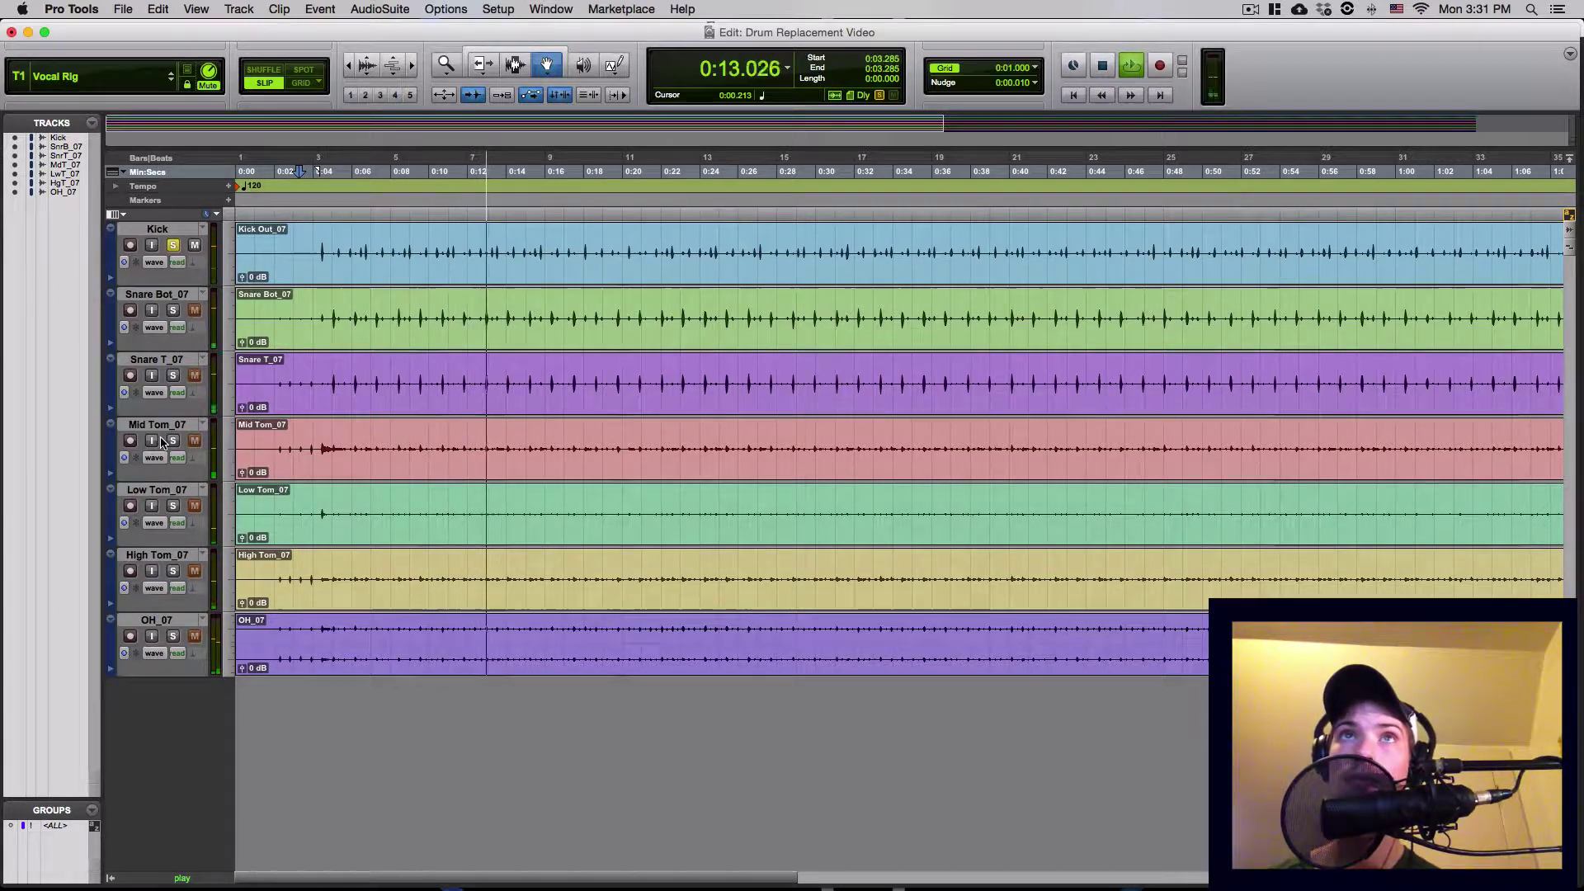
key("space")
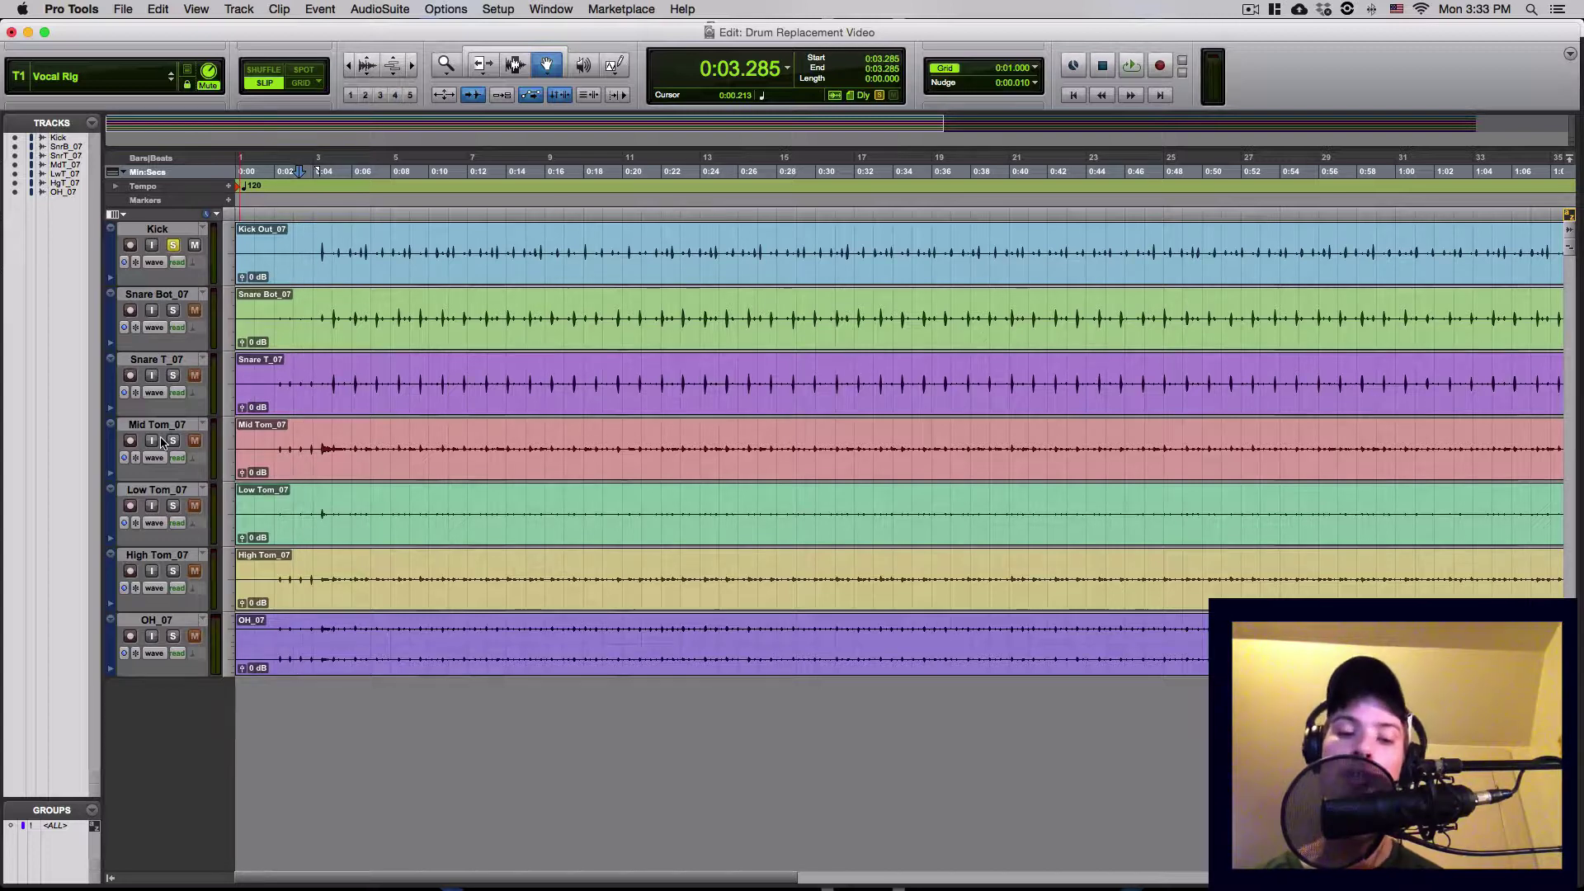
Create a new stereo Aux Input track.
key("super+shift+n")
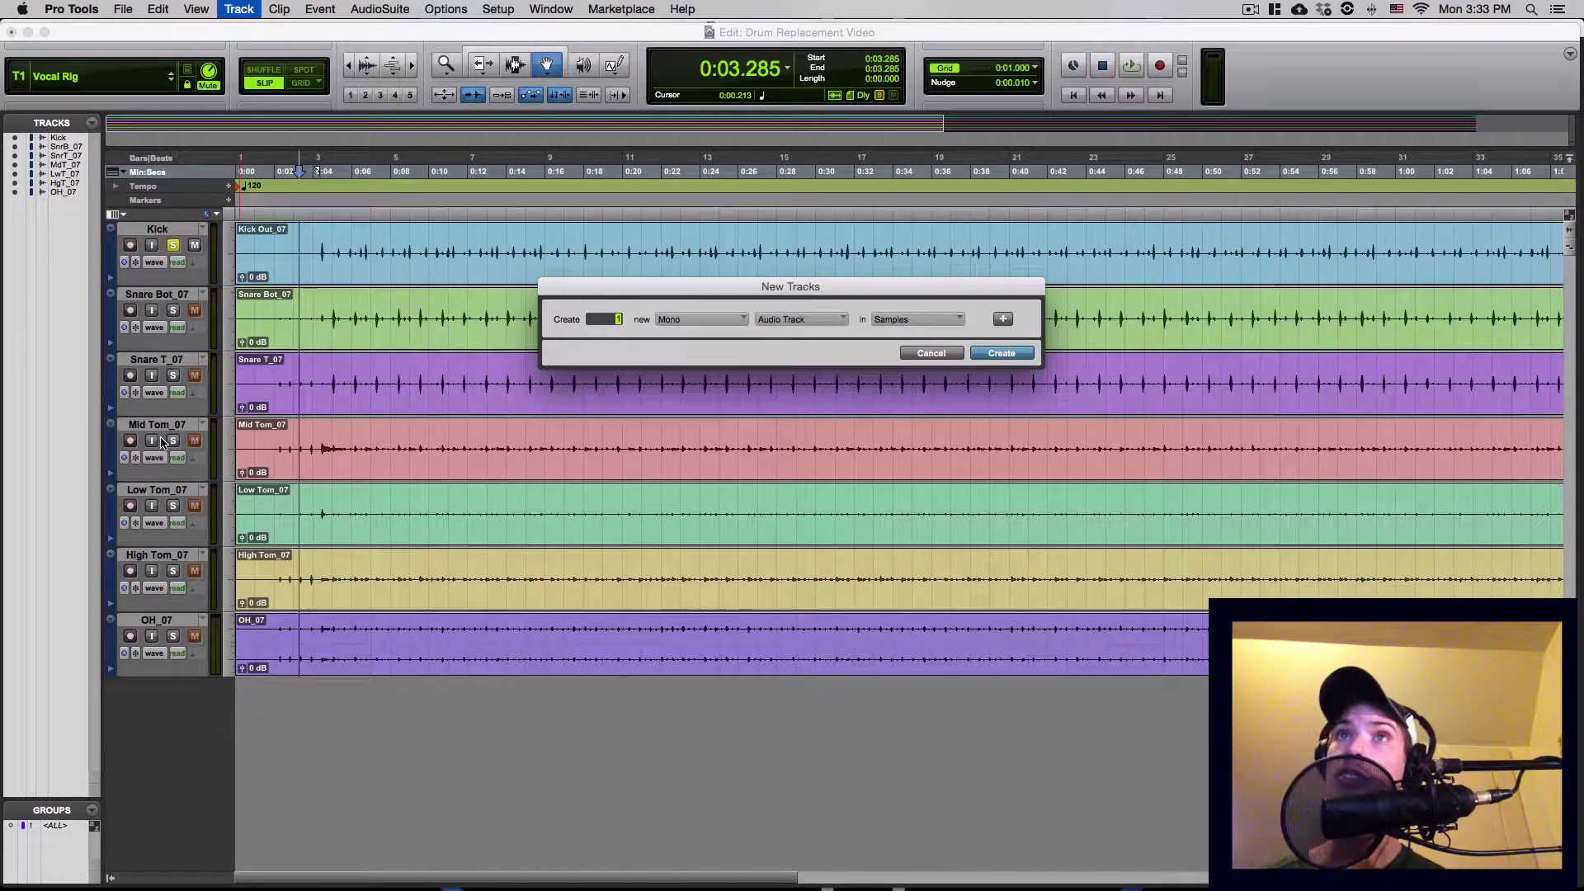
left_click(710, 318)
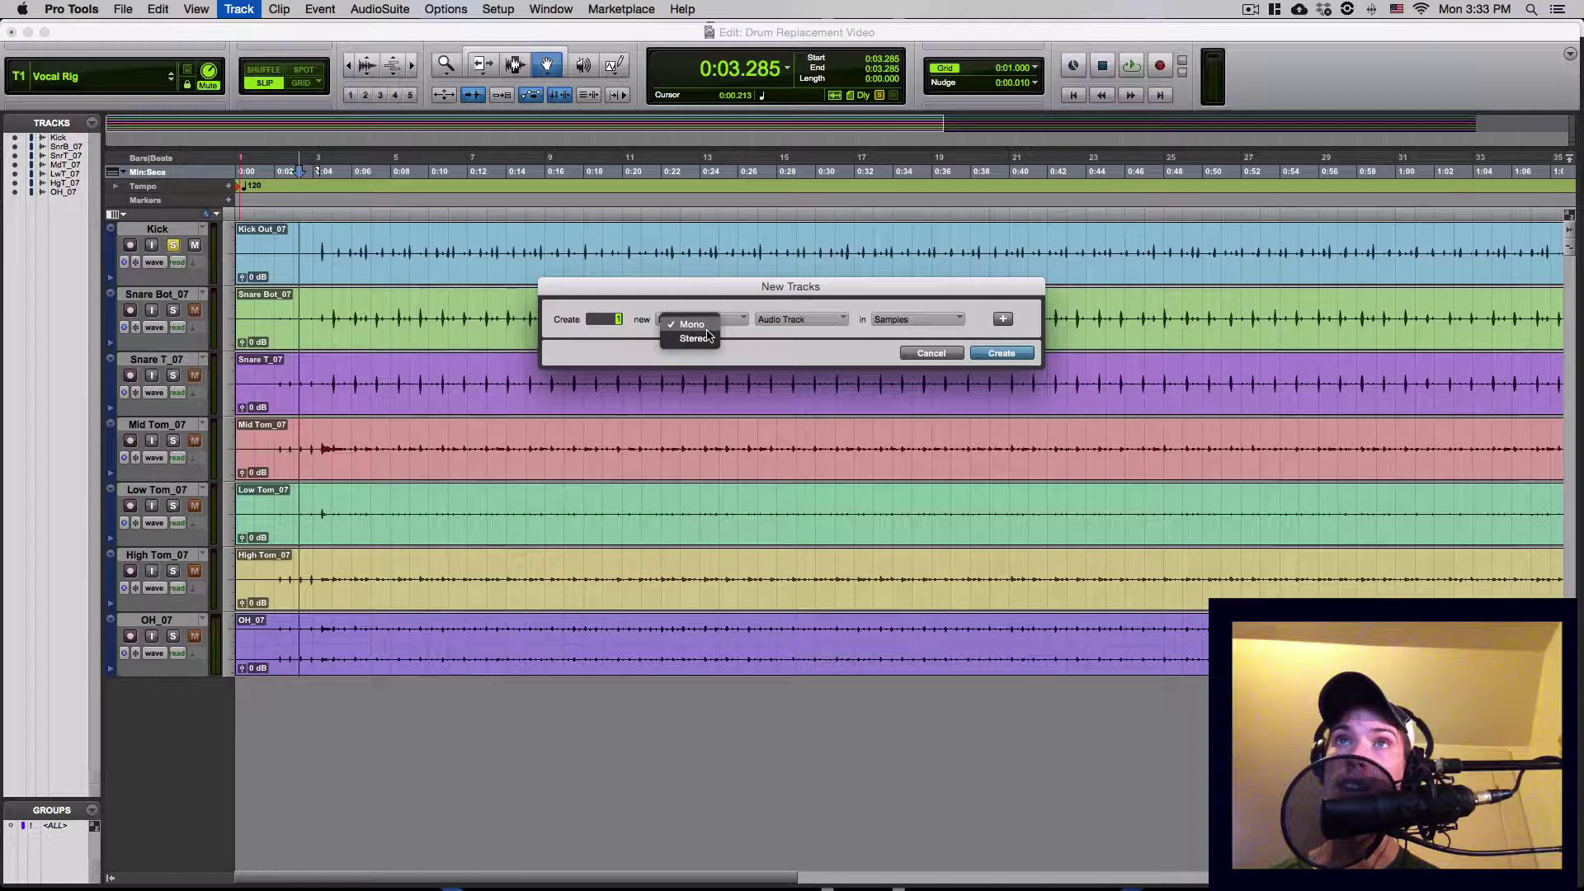
left_click(693, 339)
left_click(825, 322)
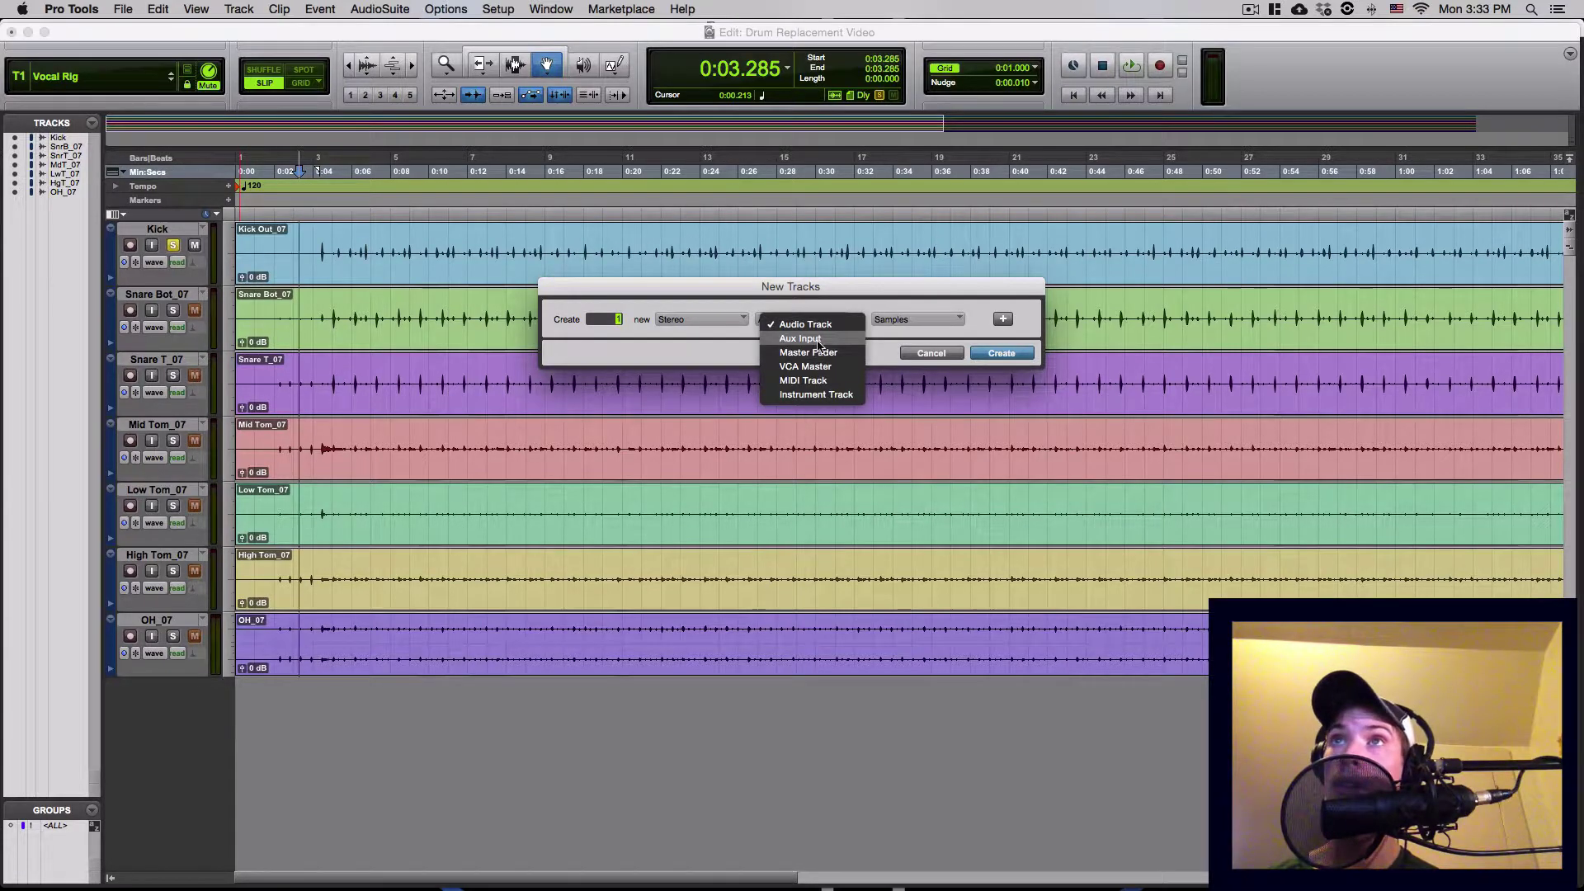
left_click(818, 338)
left_click(1021, 353)
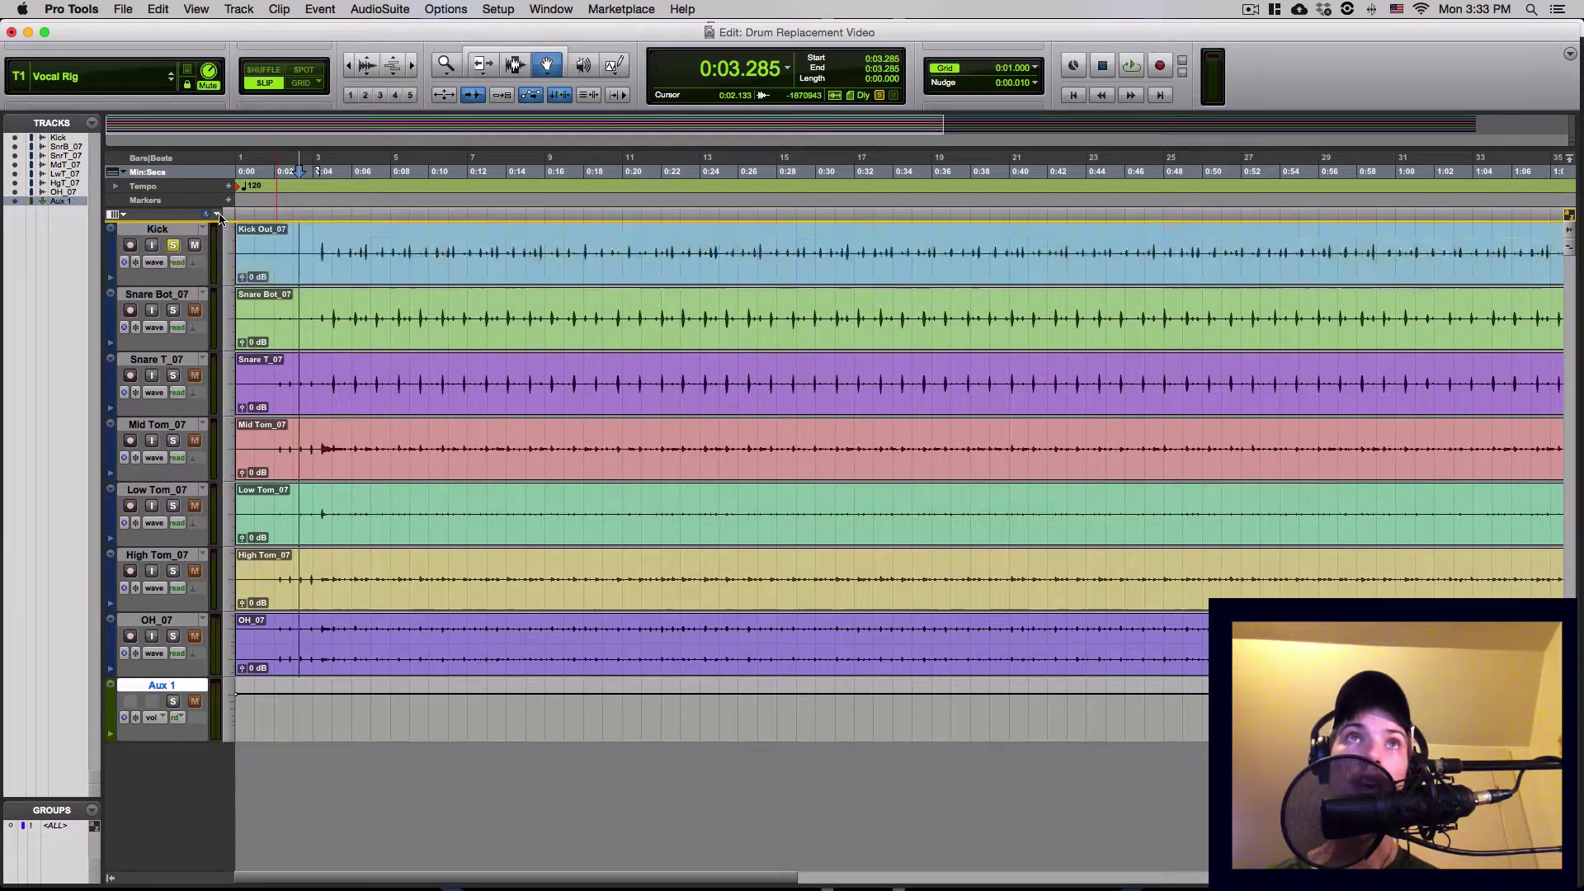
Rename the new Aux 1 track to 'Kick Sample' and show the Mix window.
double_click(160, 230)
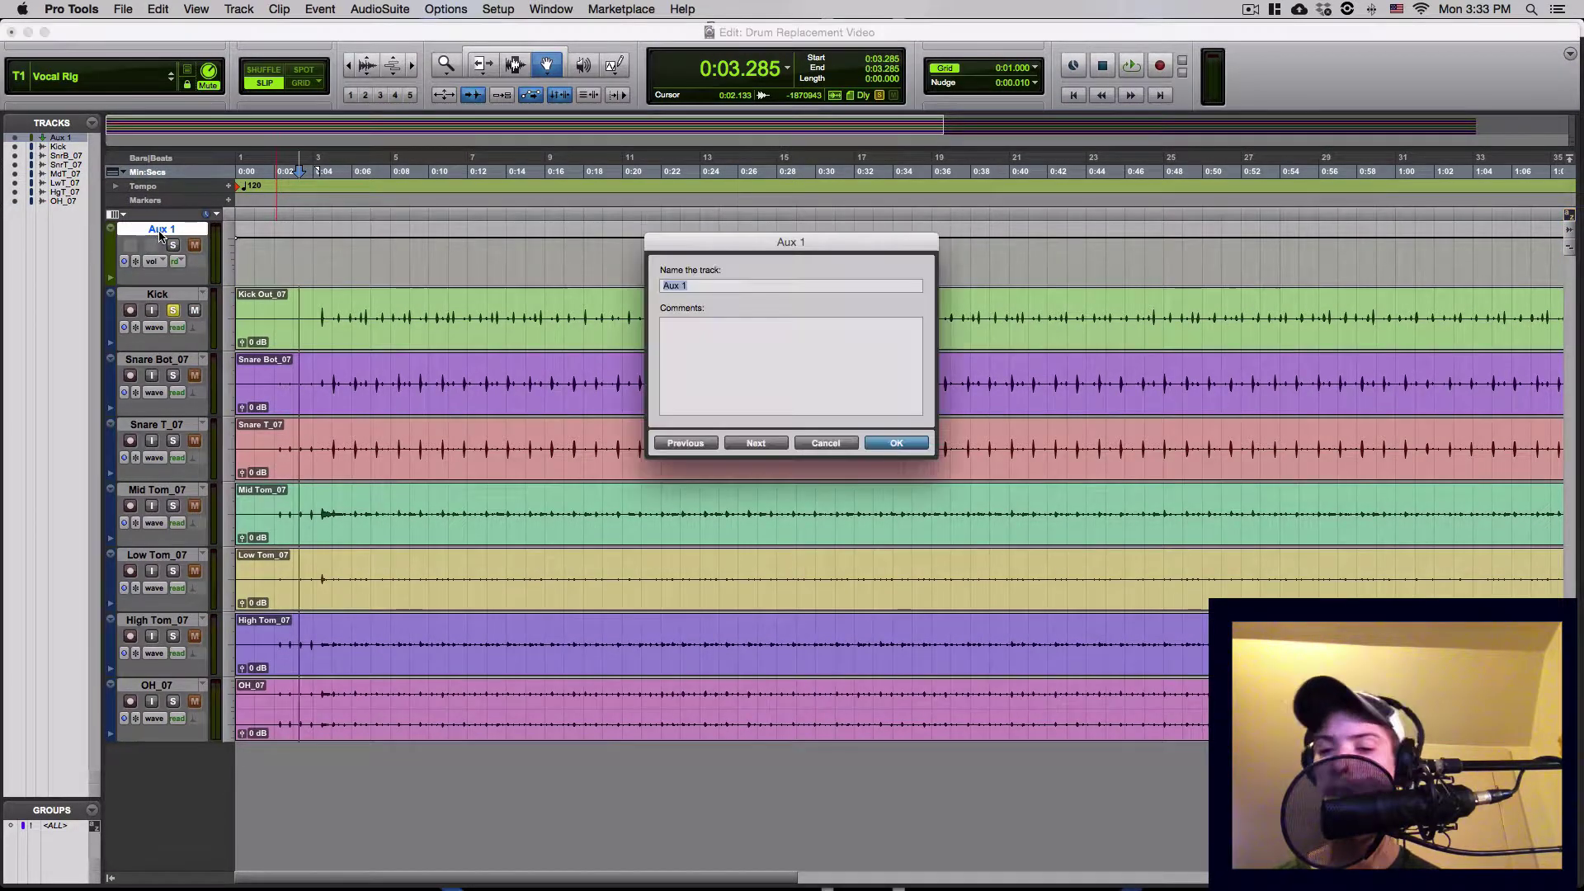
type("Kick Sample")
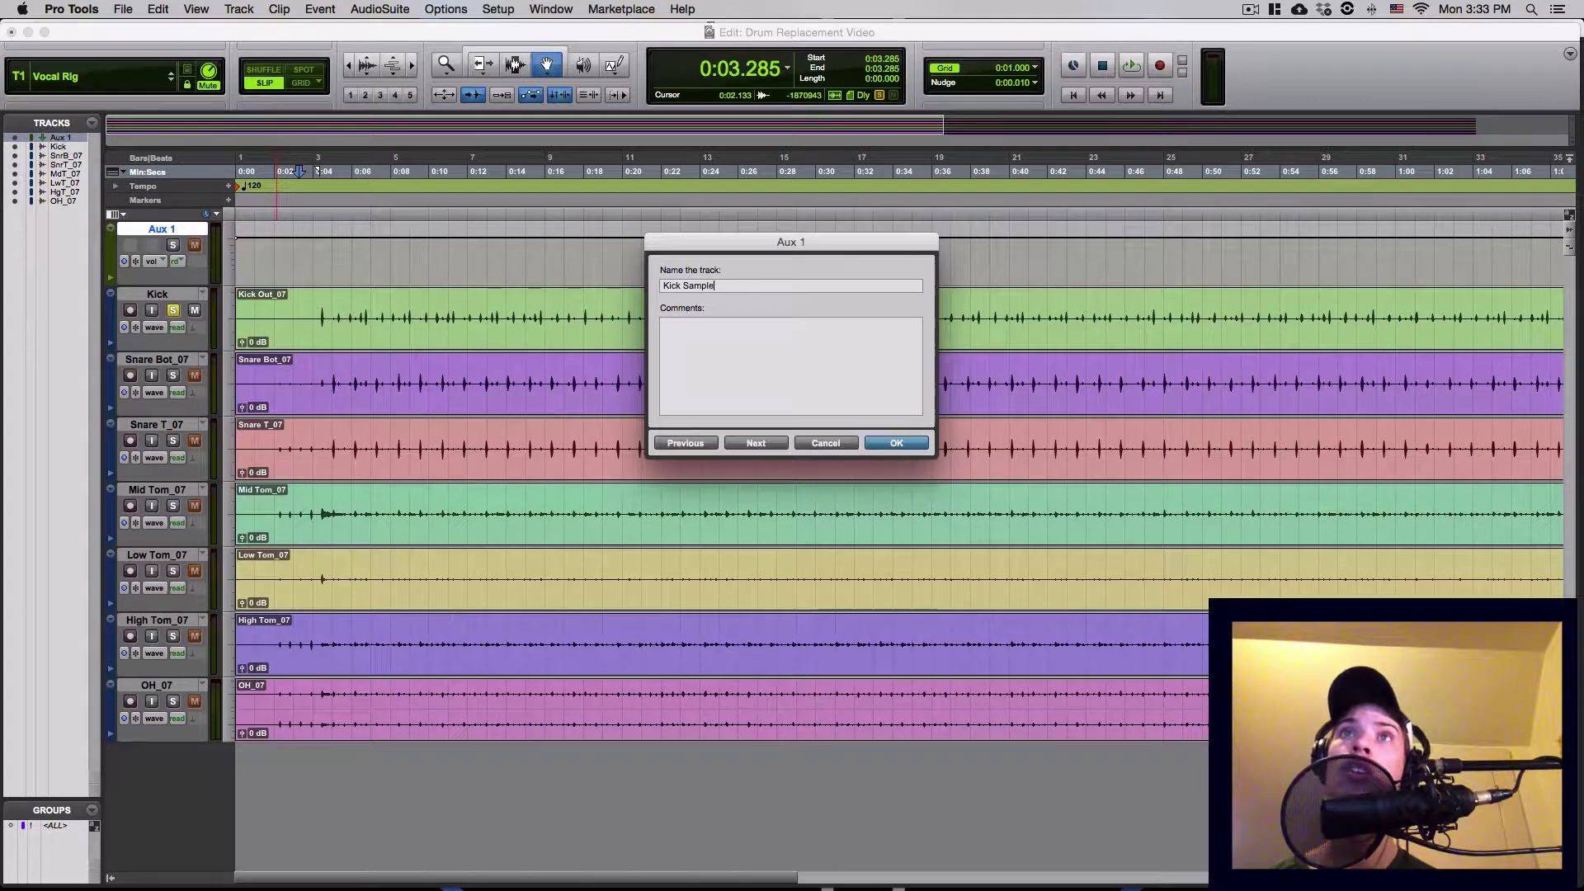
key("Return")
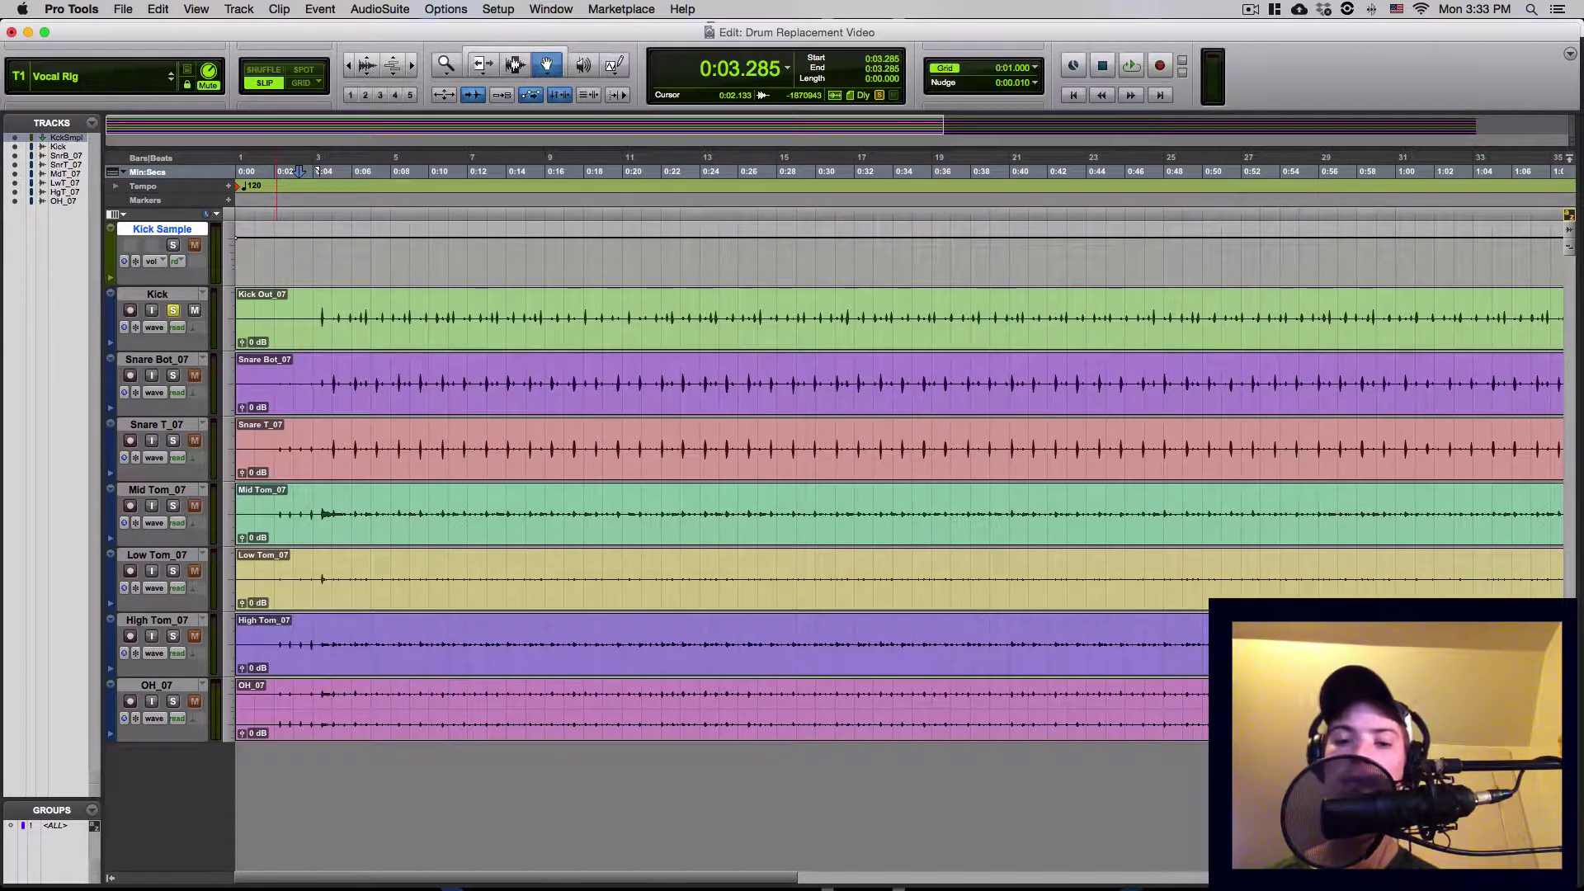
key("super+equal")
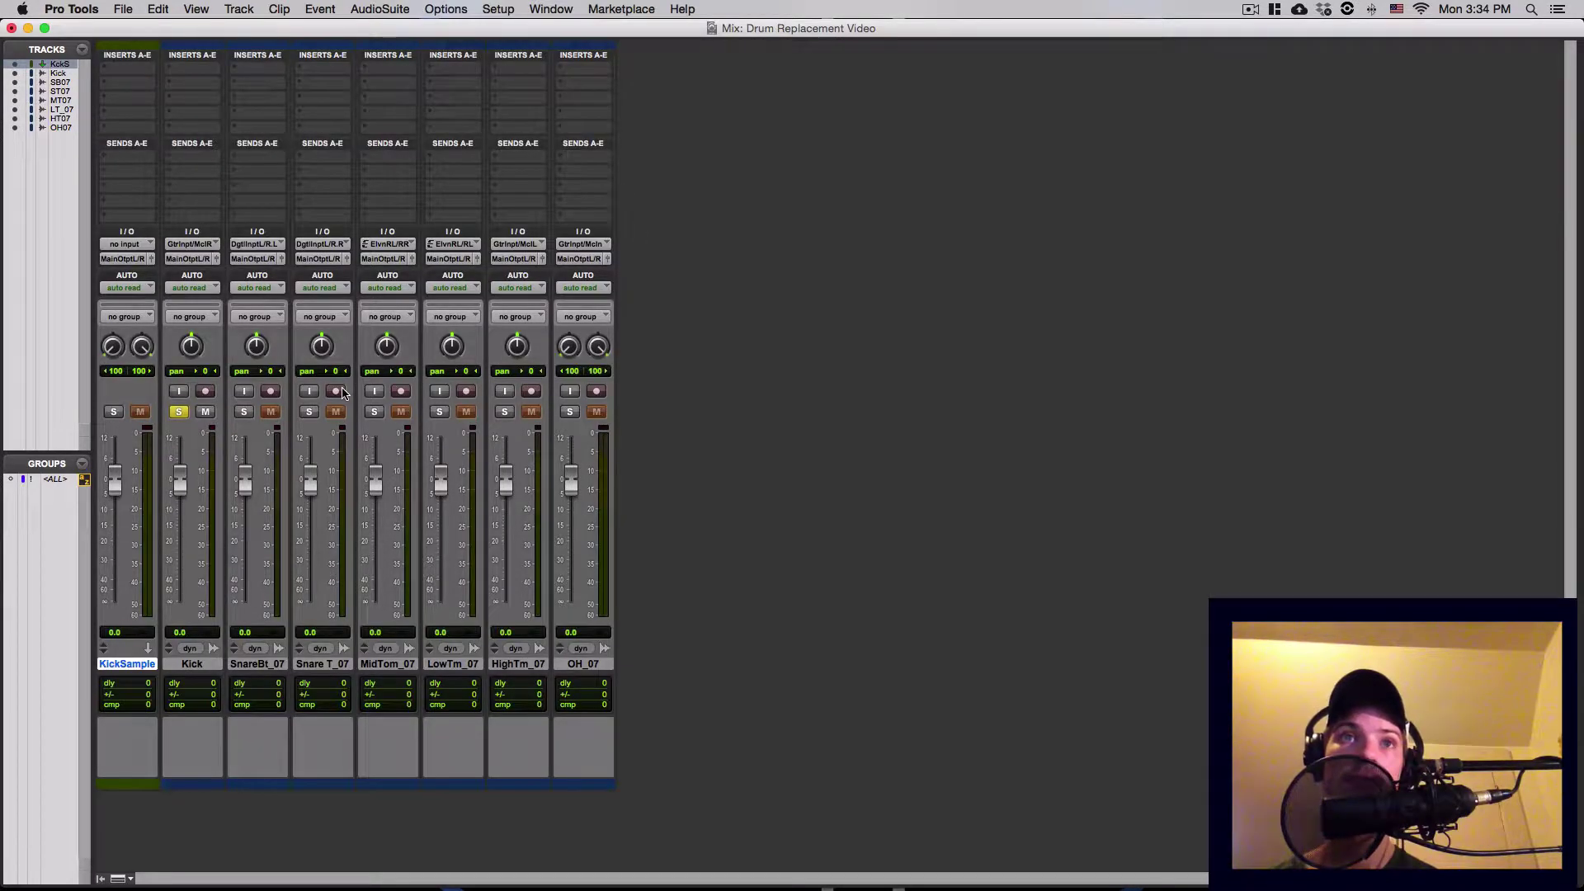
Insert the stereo EZdrummer instrument plug-in on Kick Sample's first insert slot.
left_click(125, 77)
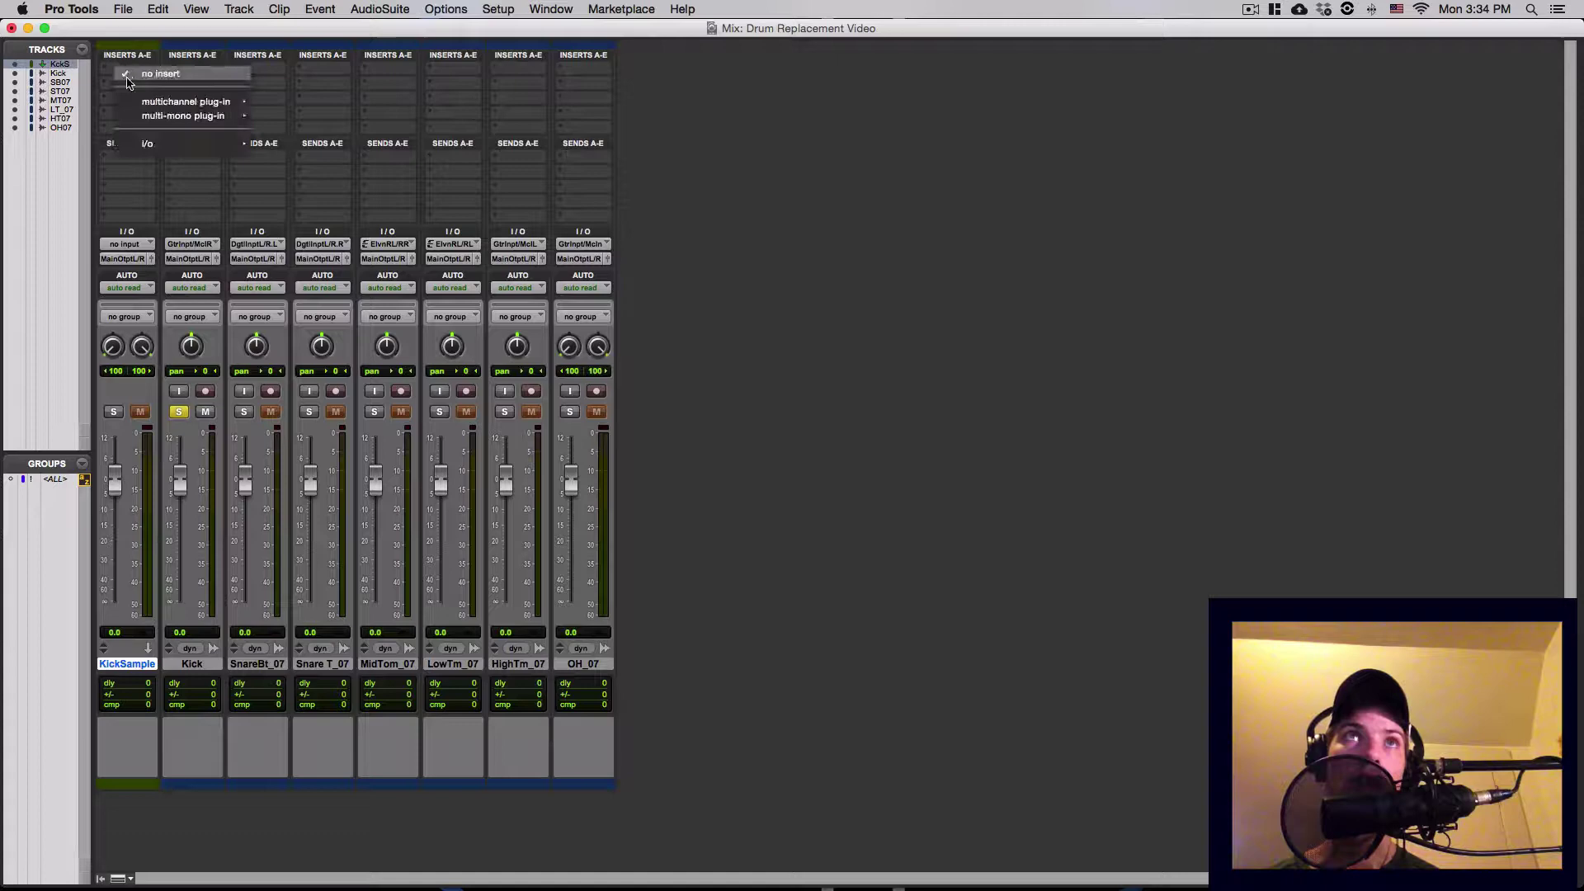
mouse_move(185, 101)
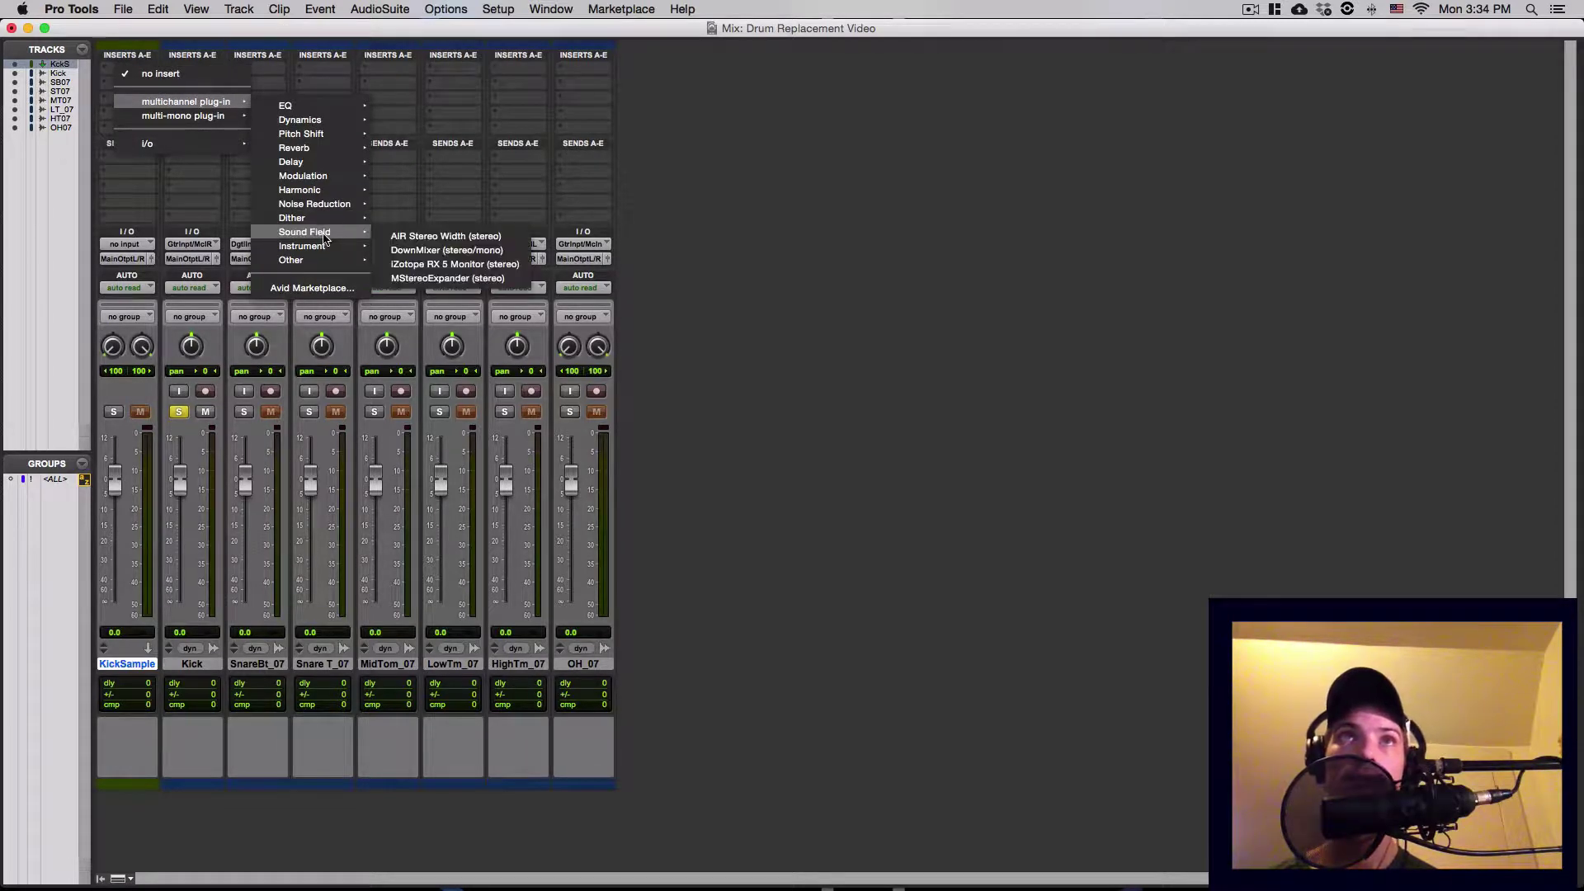
mouse_move(345, 247)
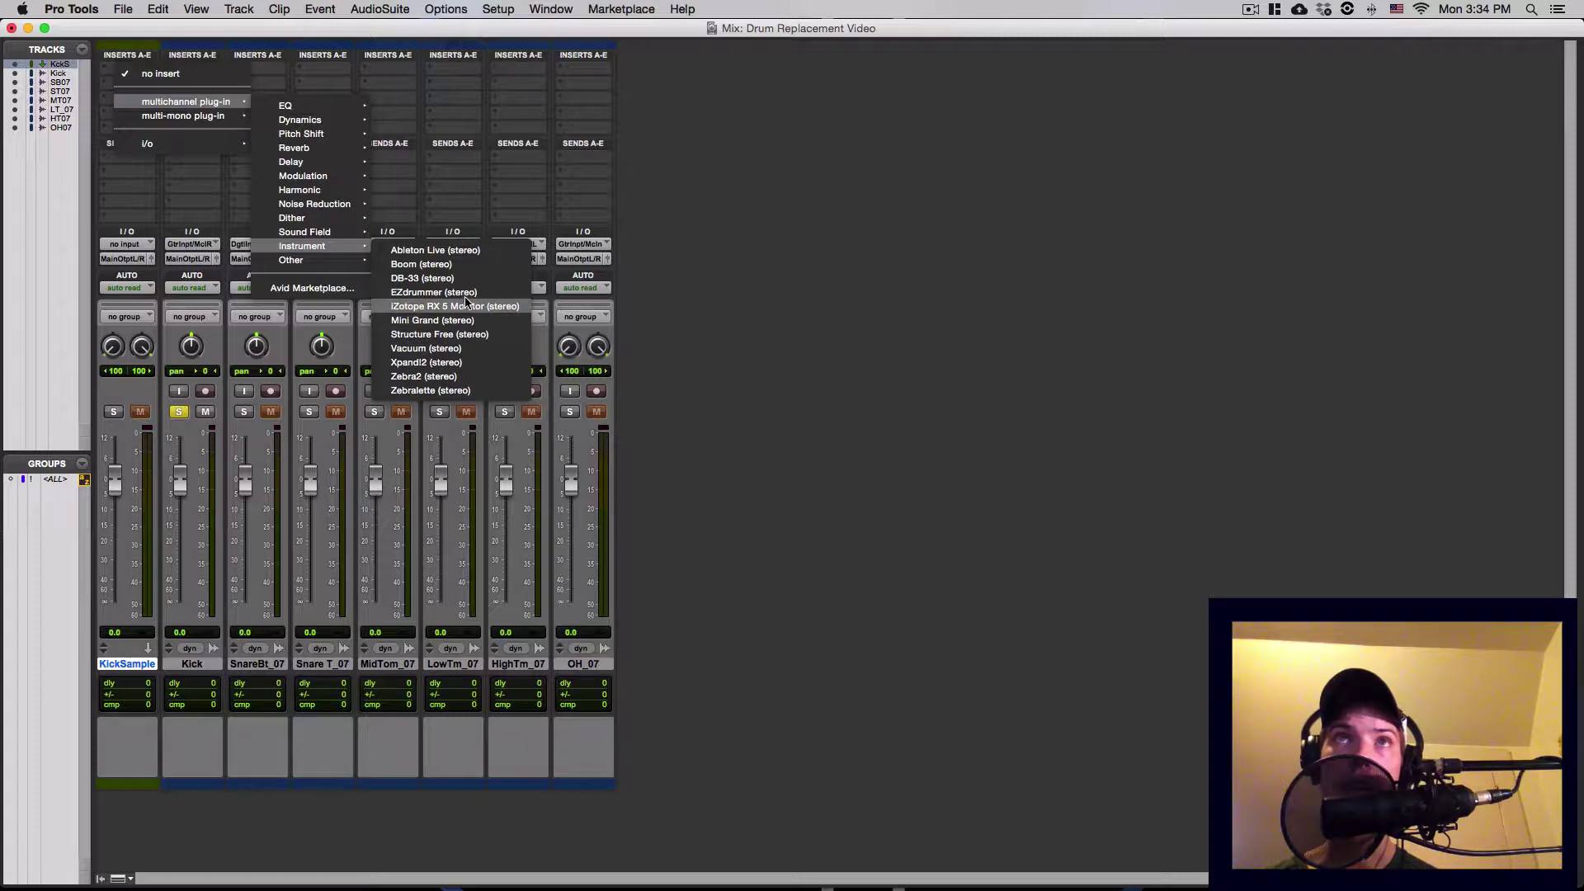
left_click(433, 292)
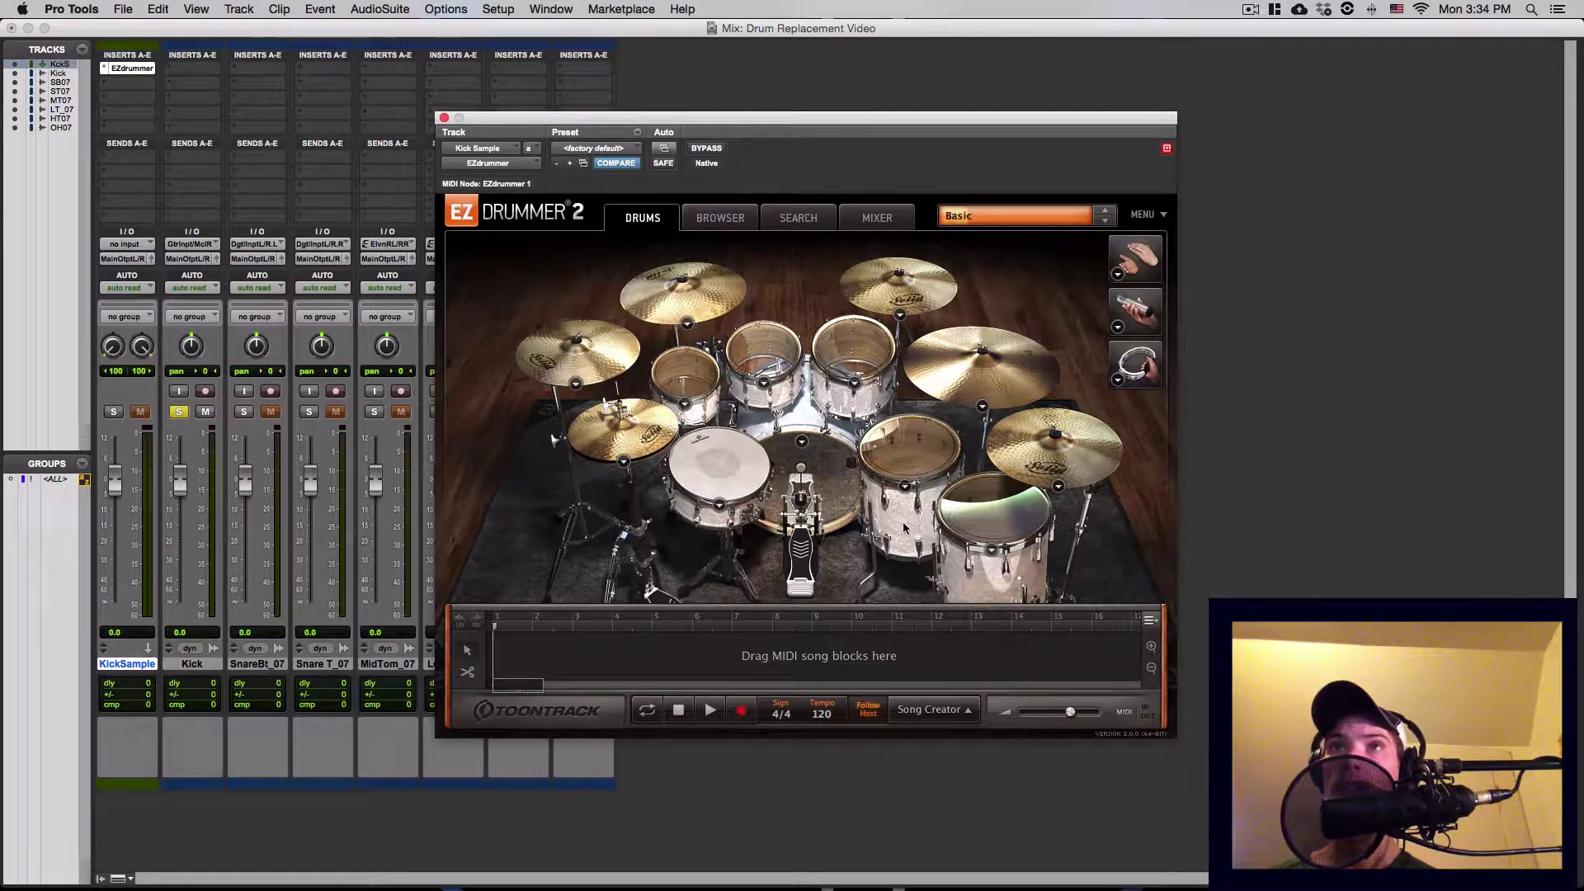
Swap the kit's kick for the 14x20" Ludwig 60s Open from EZdrummer 2 Vintage.
left_click(801, 443)
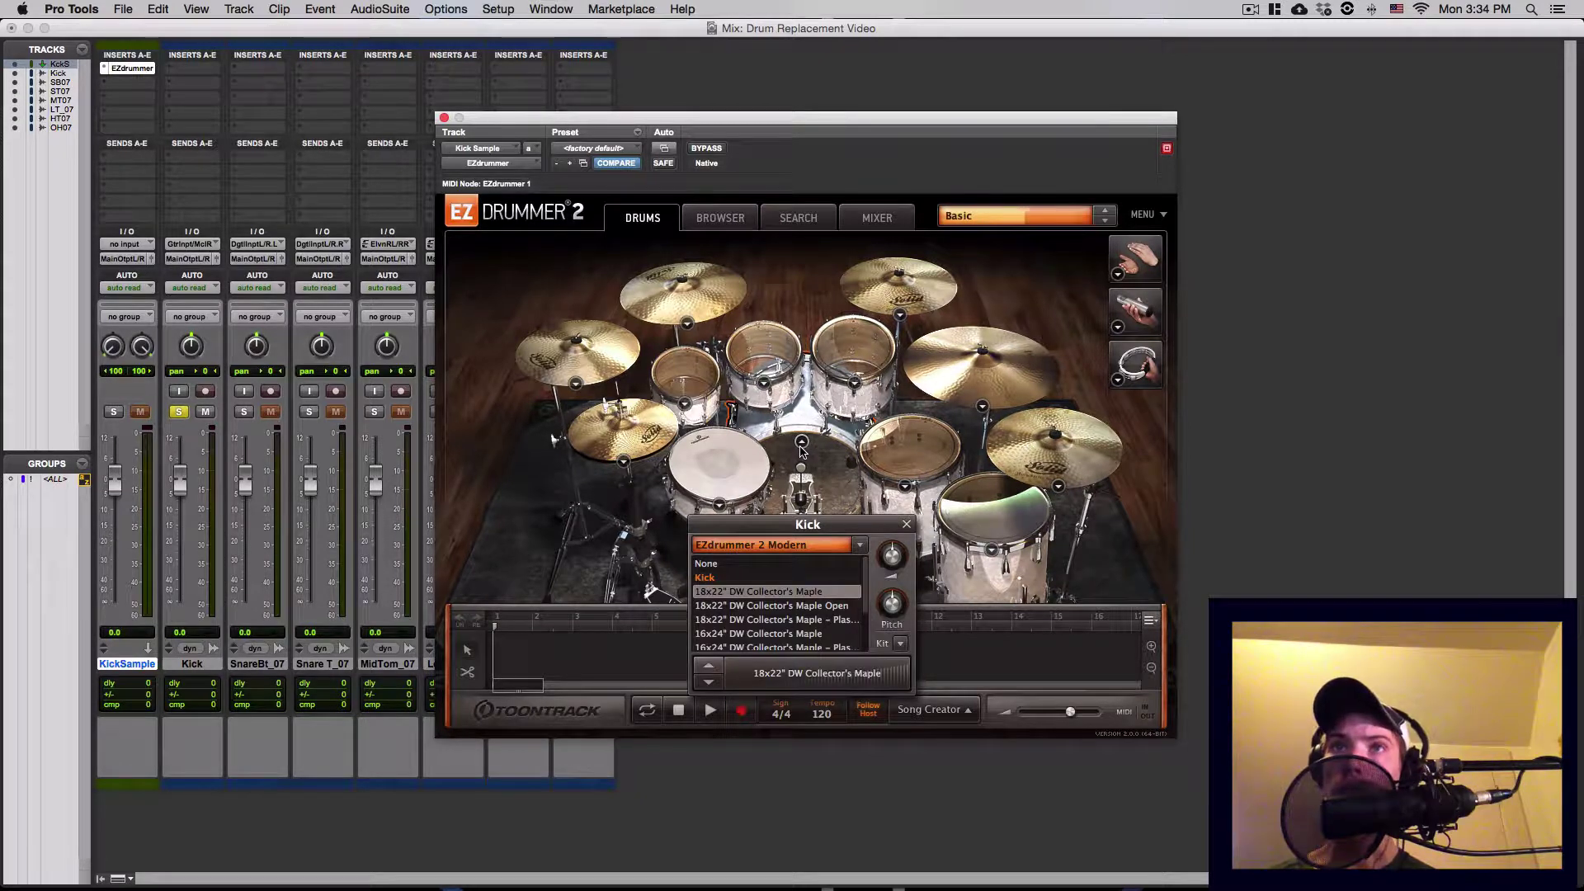
left_click(858, 545)
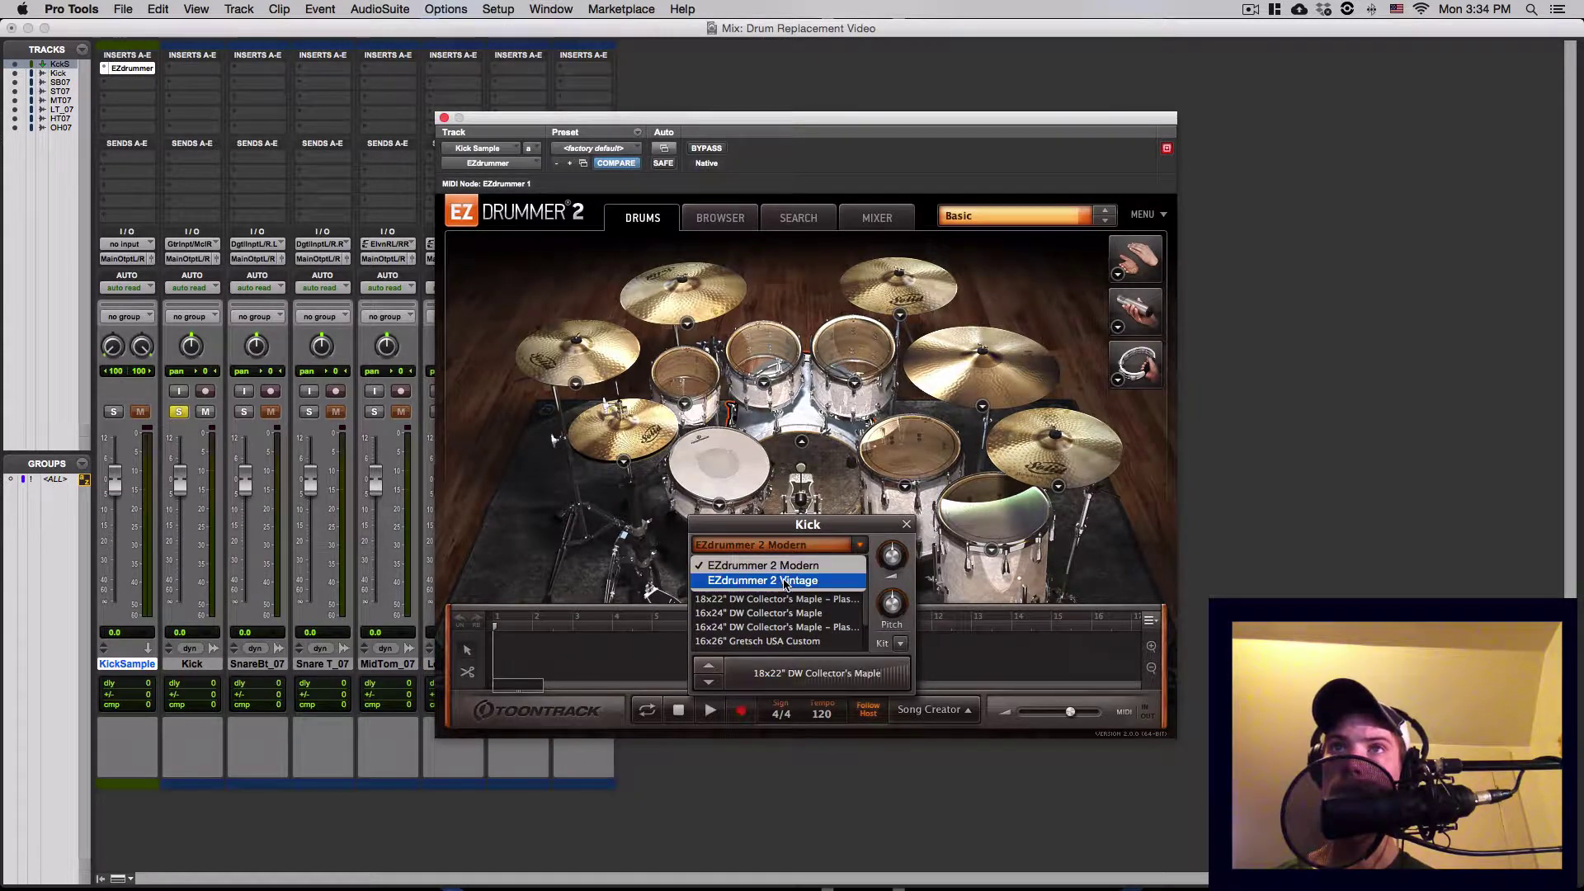
left_click(820, 577)
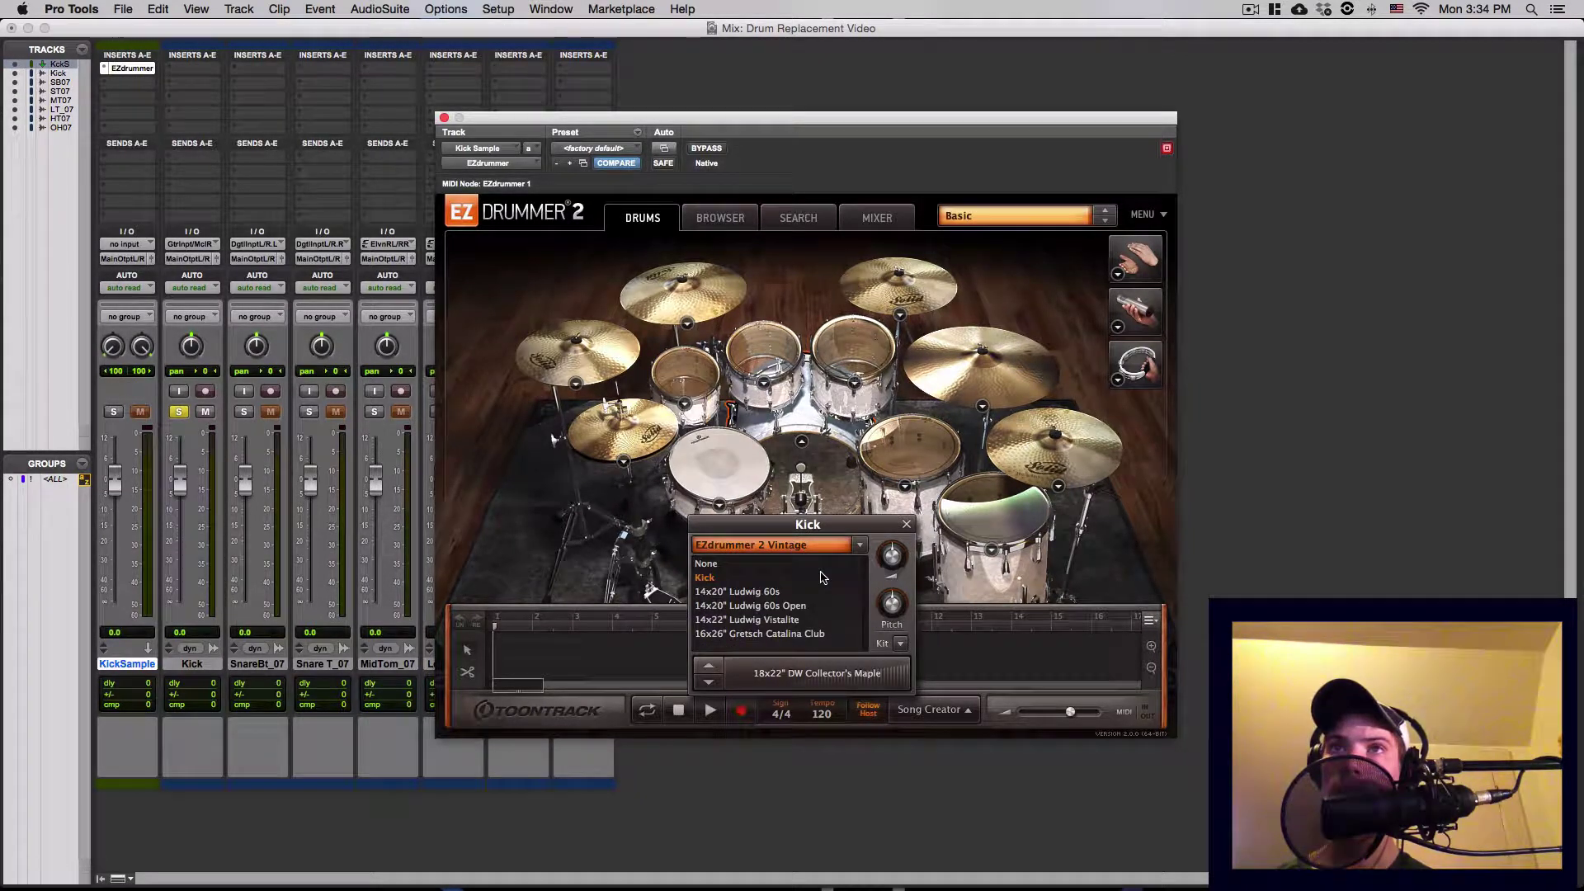
left_click(797, 607)
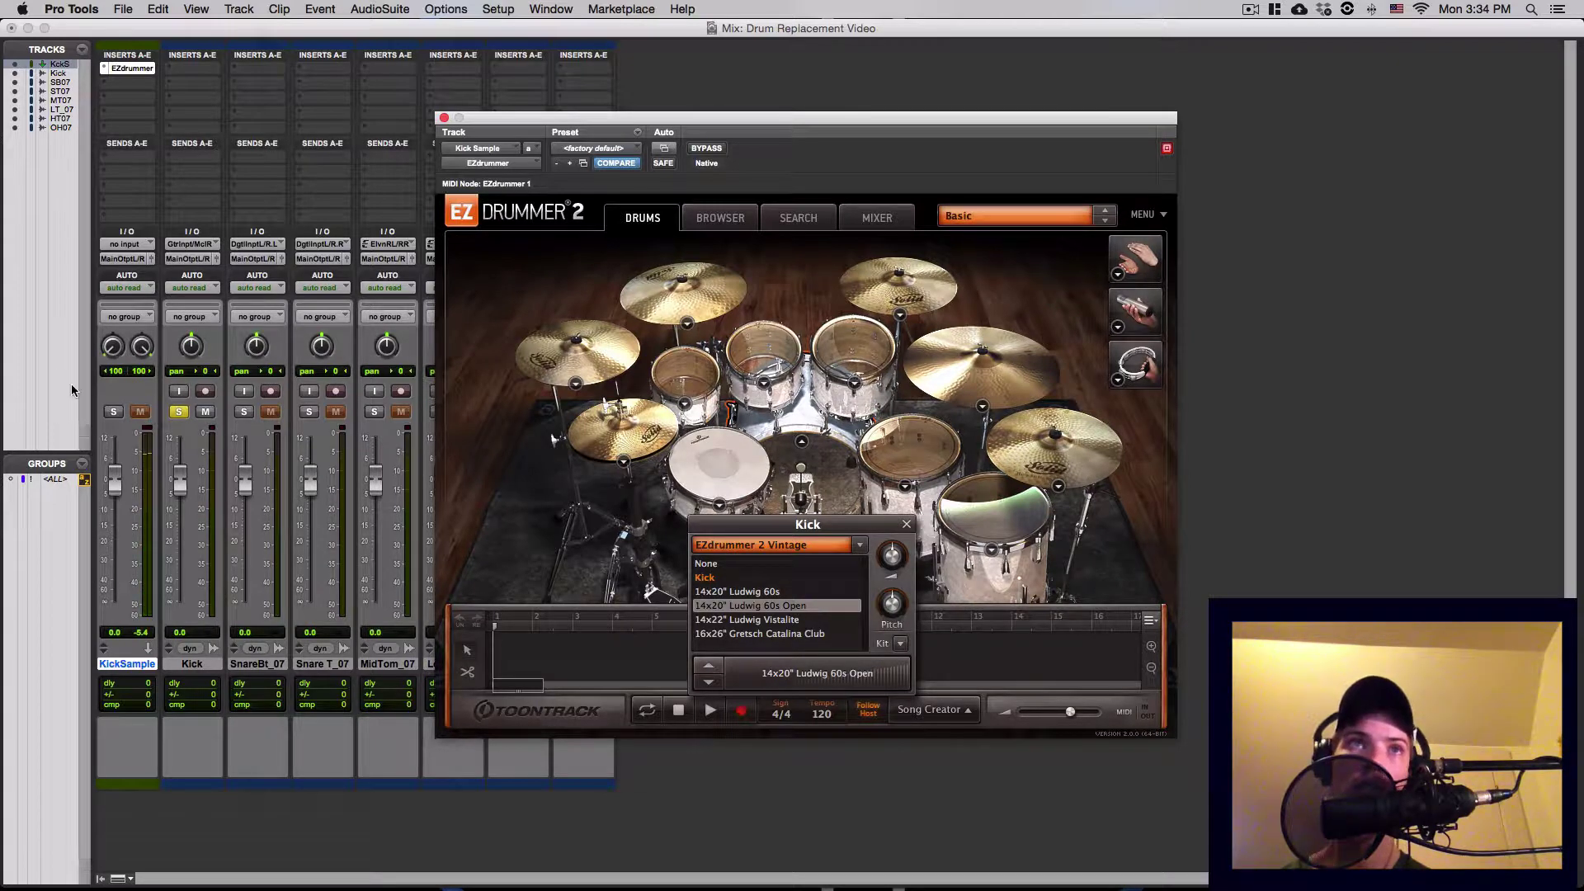
Solo Kick Sample, audition the new kick twice, and close the kick chooser.
left_click(113, 415)
left_click(743, 608)
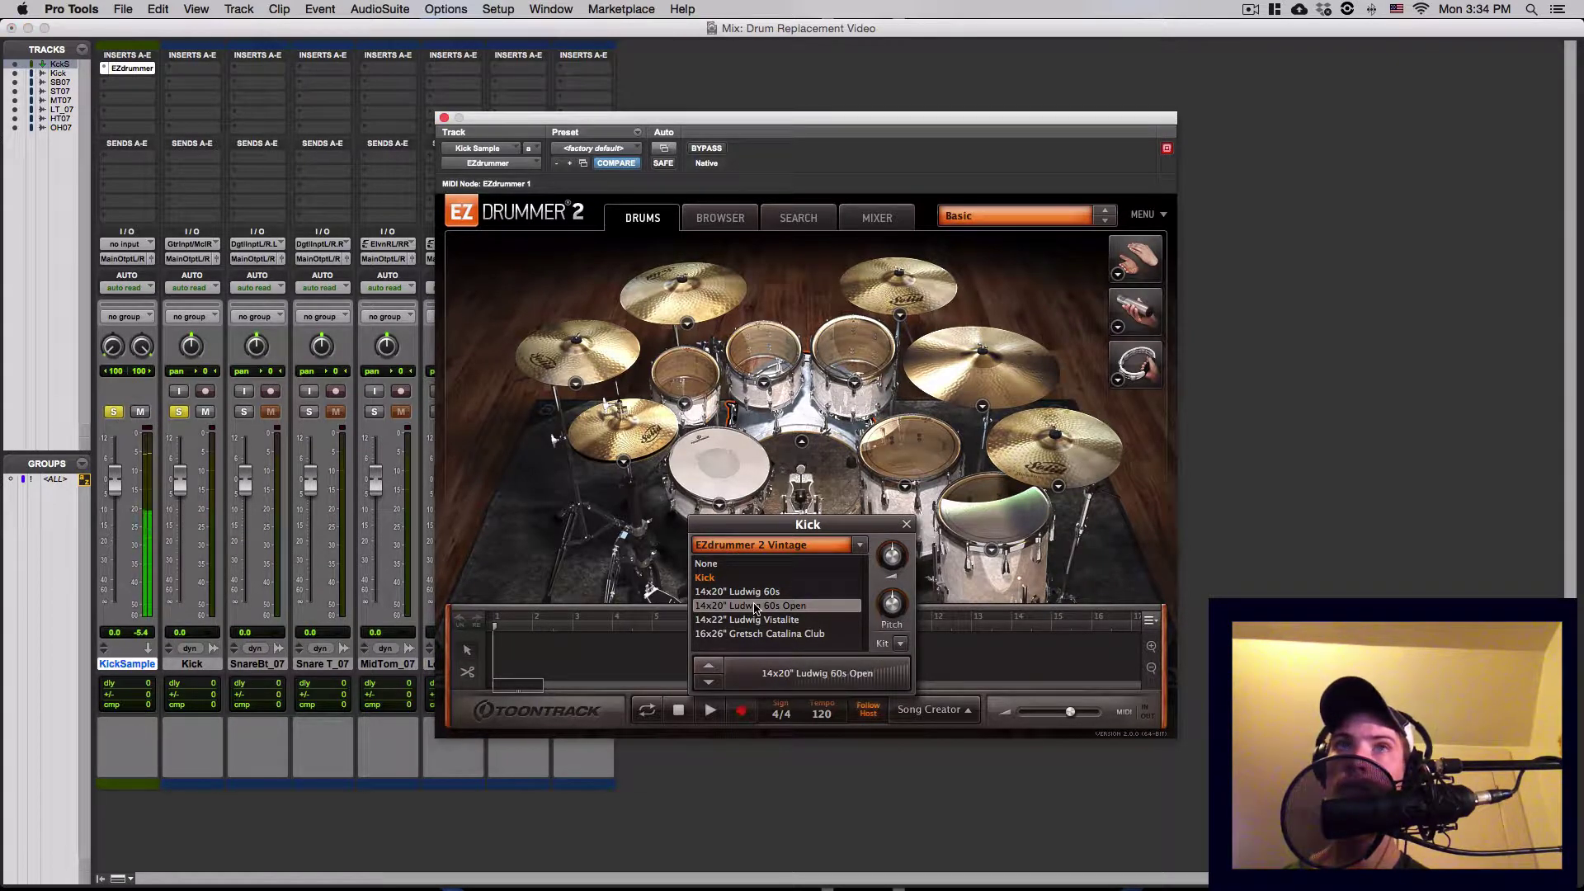
left_click(742, 608)
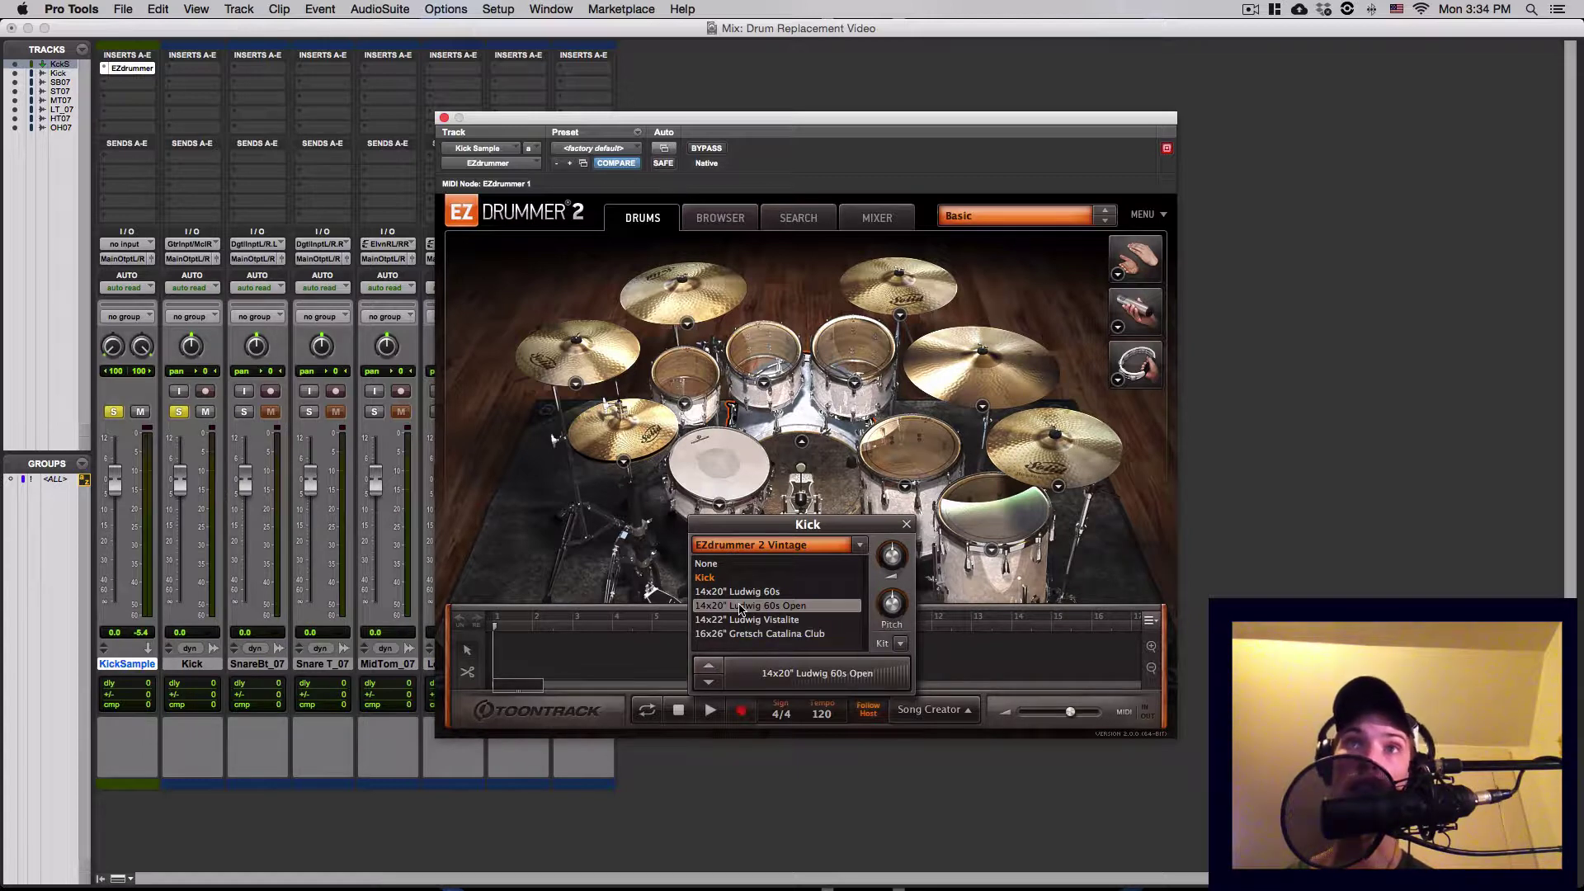
left_click(907, 524)
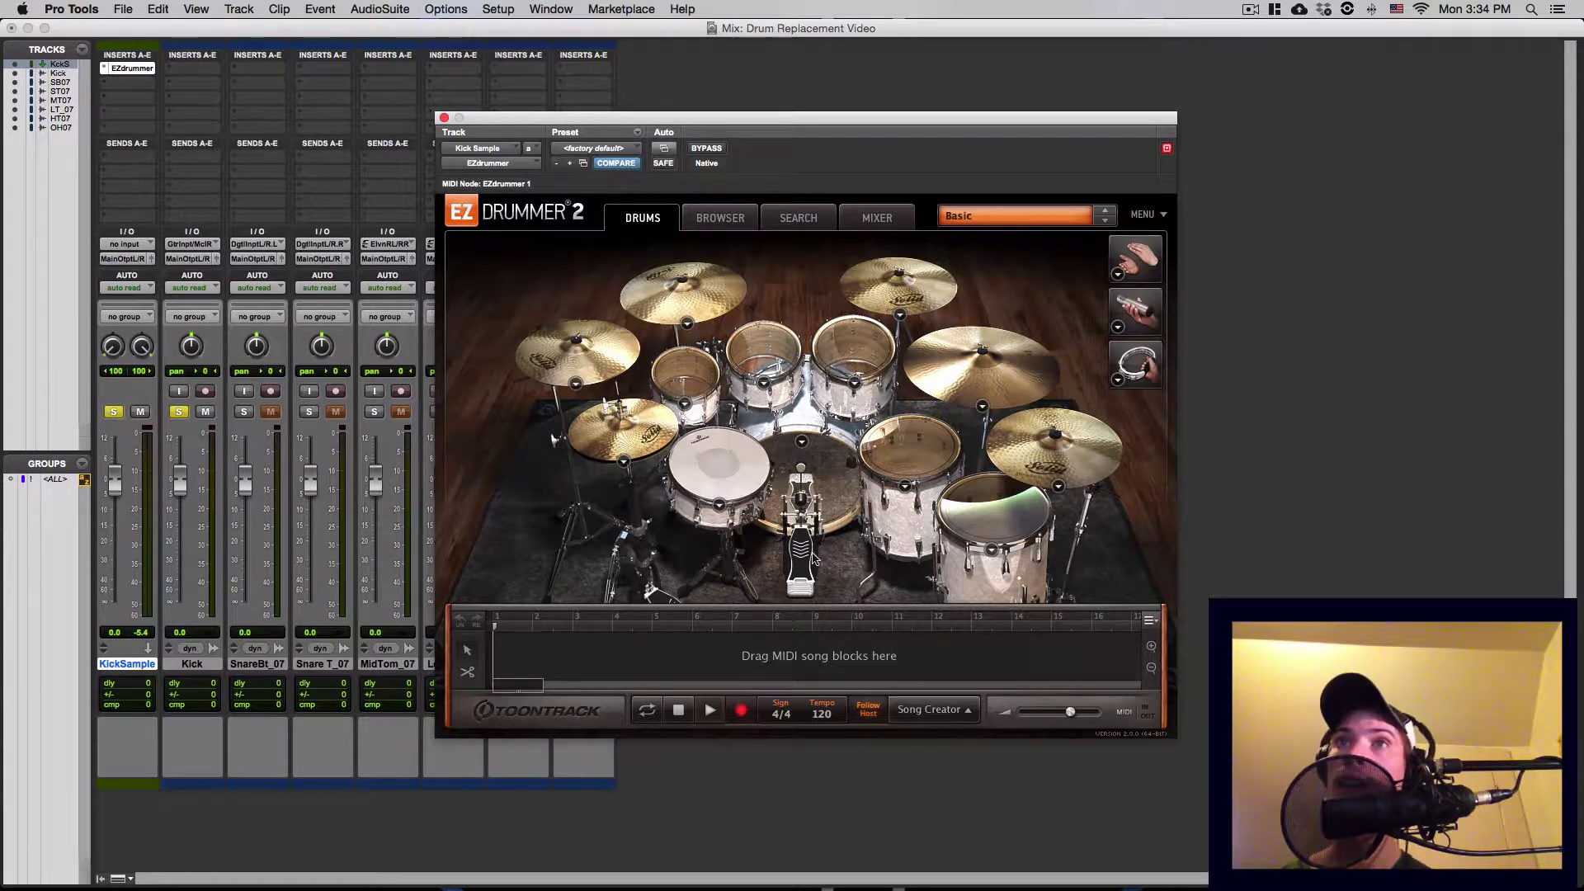
Record a single kick hit in EZdrummer and trim the empty start off the clip.
left_click(707, 713)
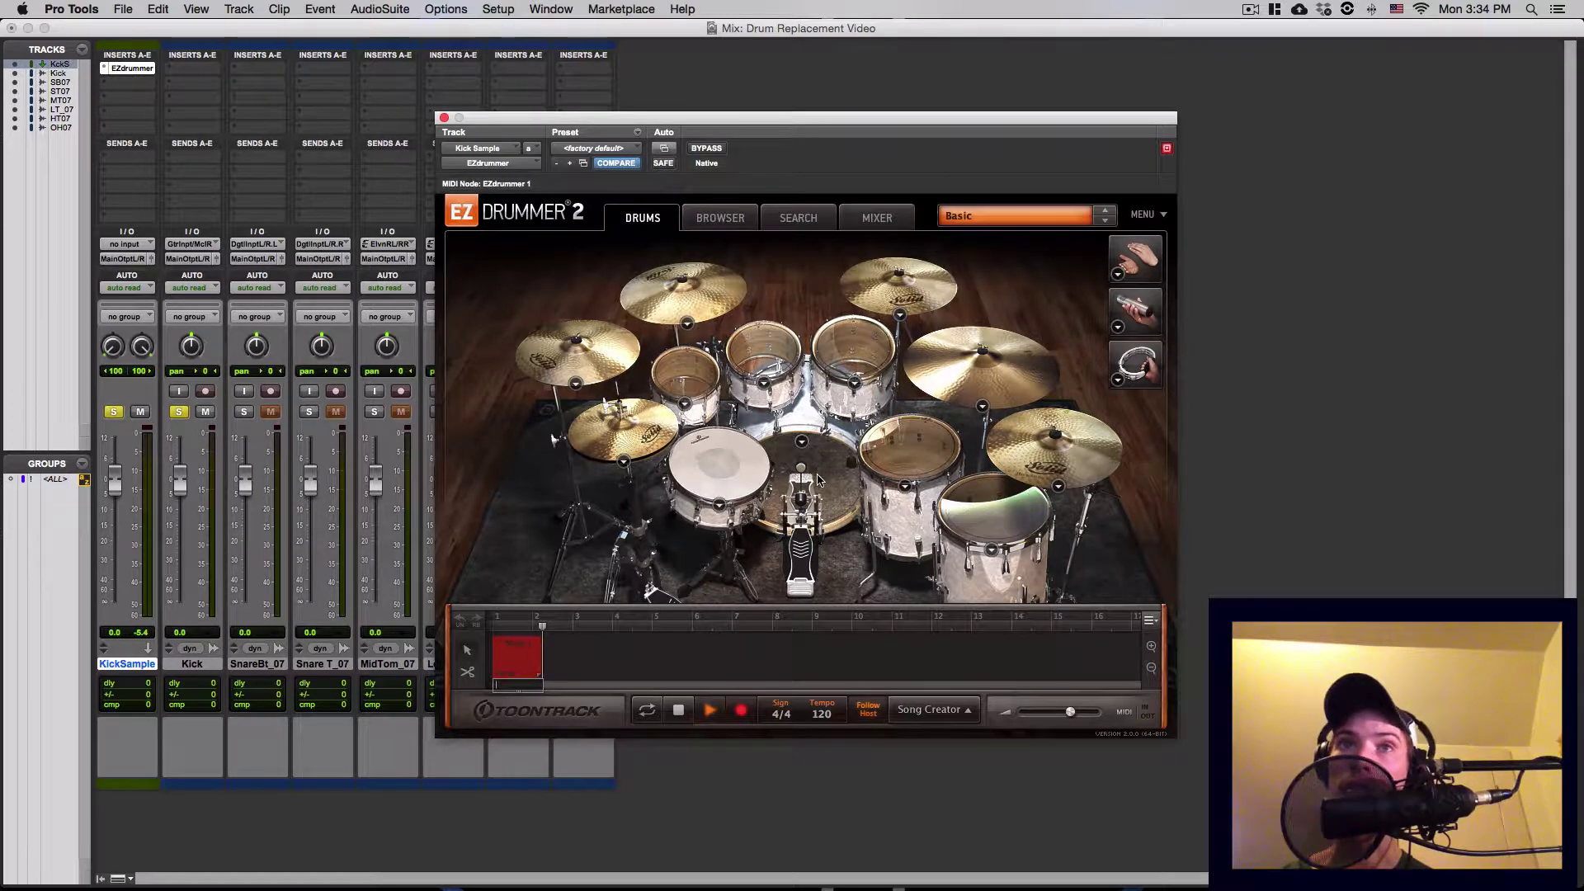
left_click(829, 478)
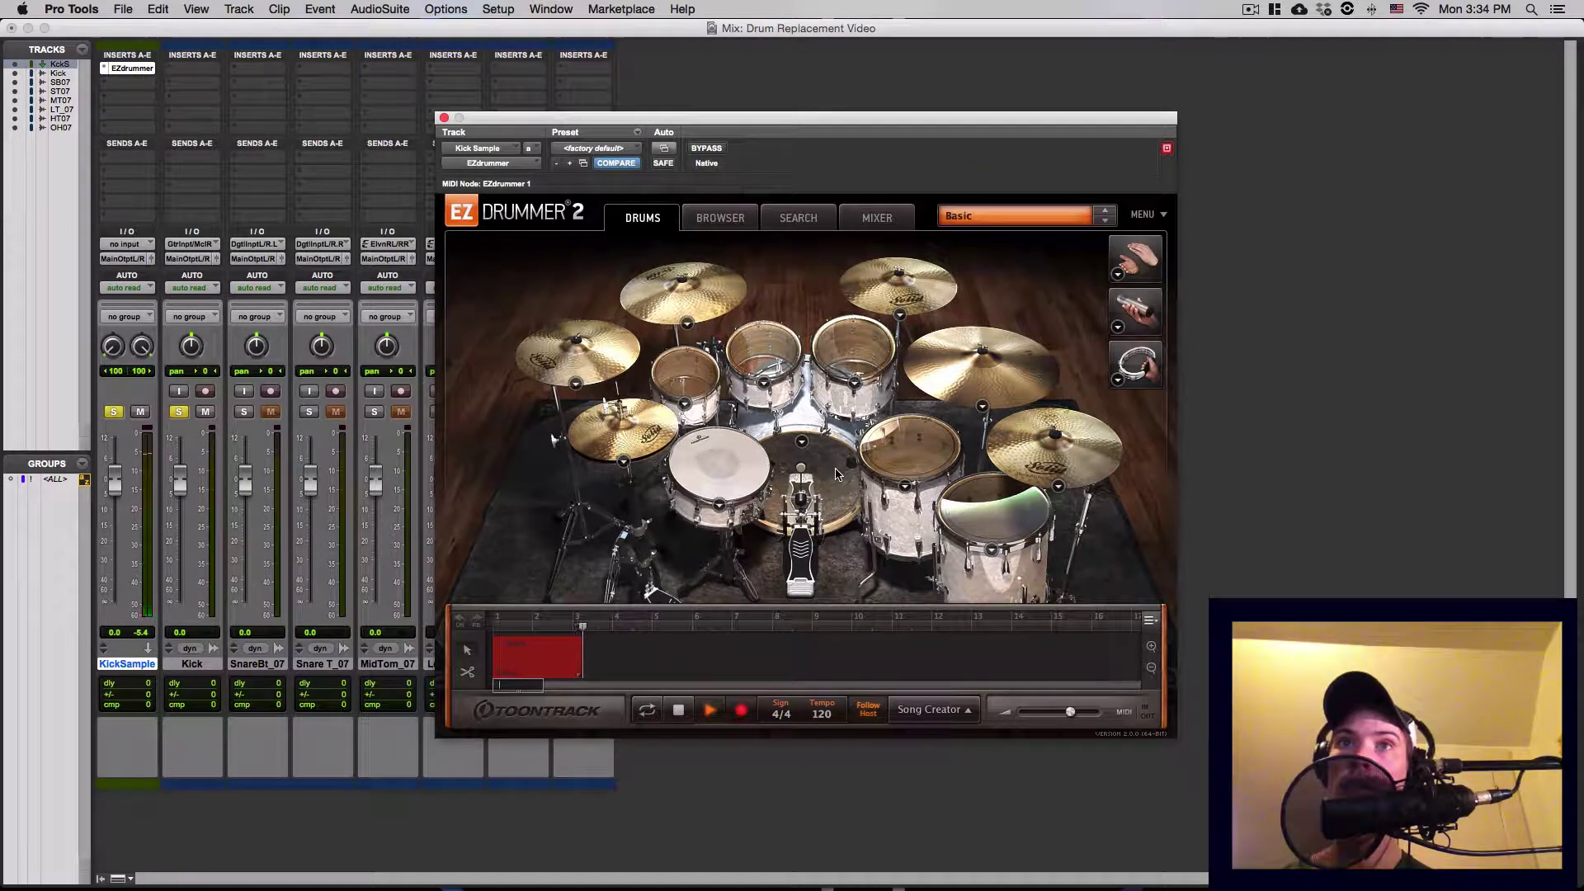
left_click(735, 710)
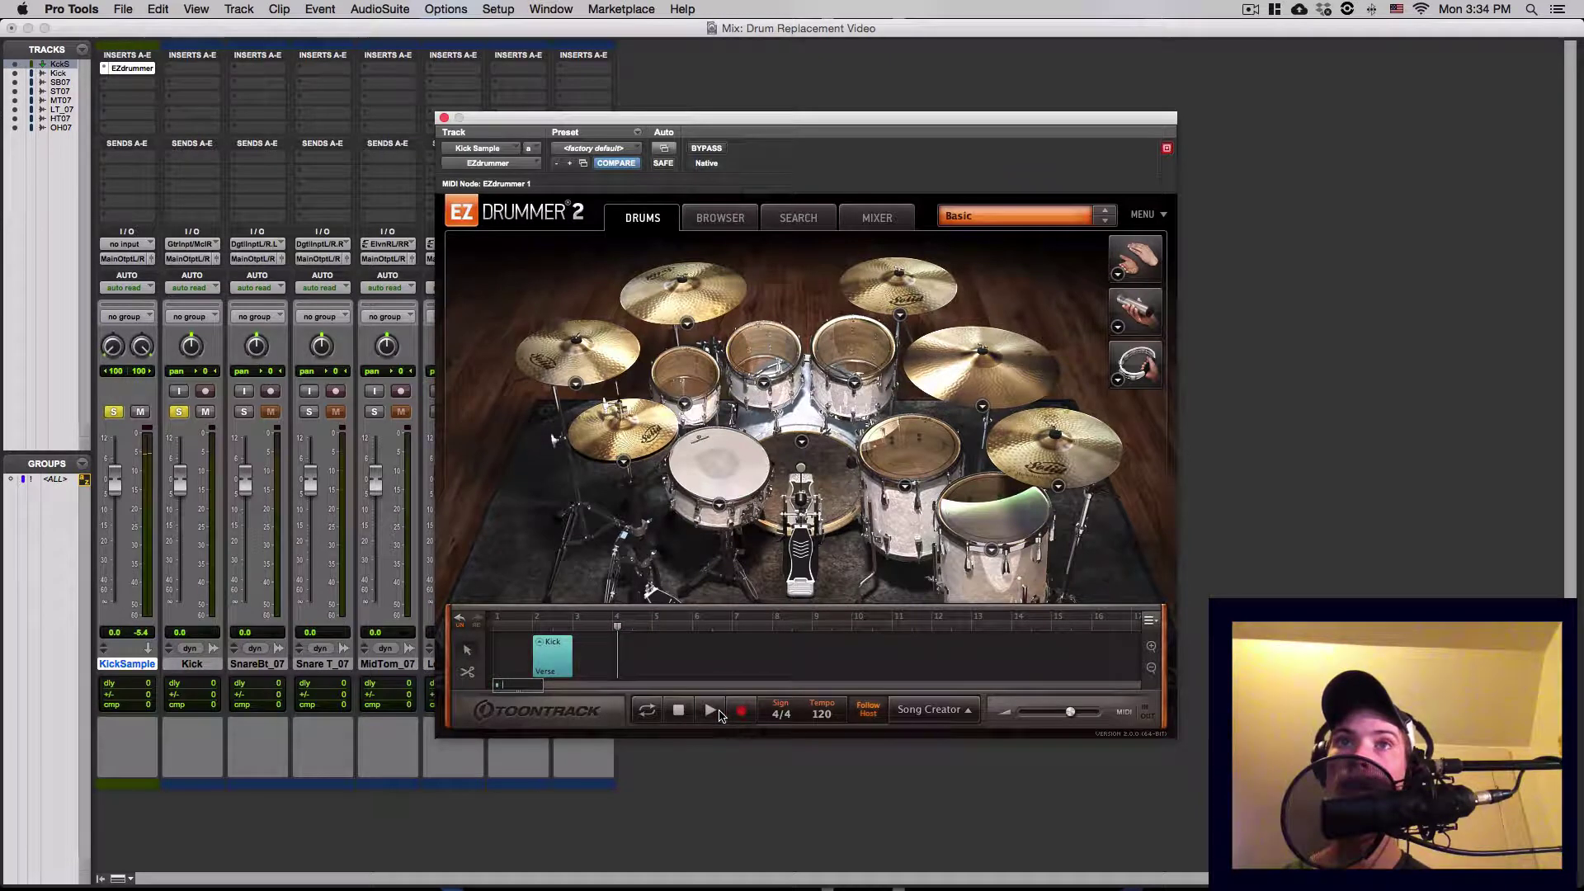
left_click_drag(540, 655, 554, 656)
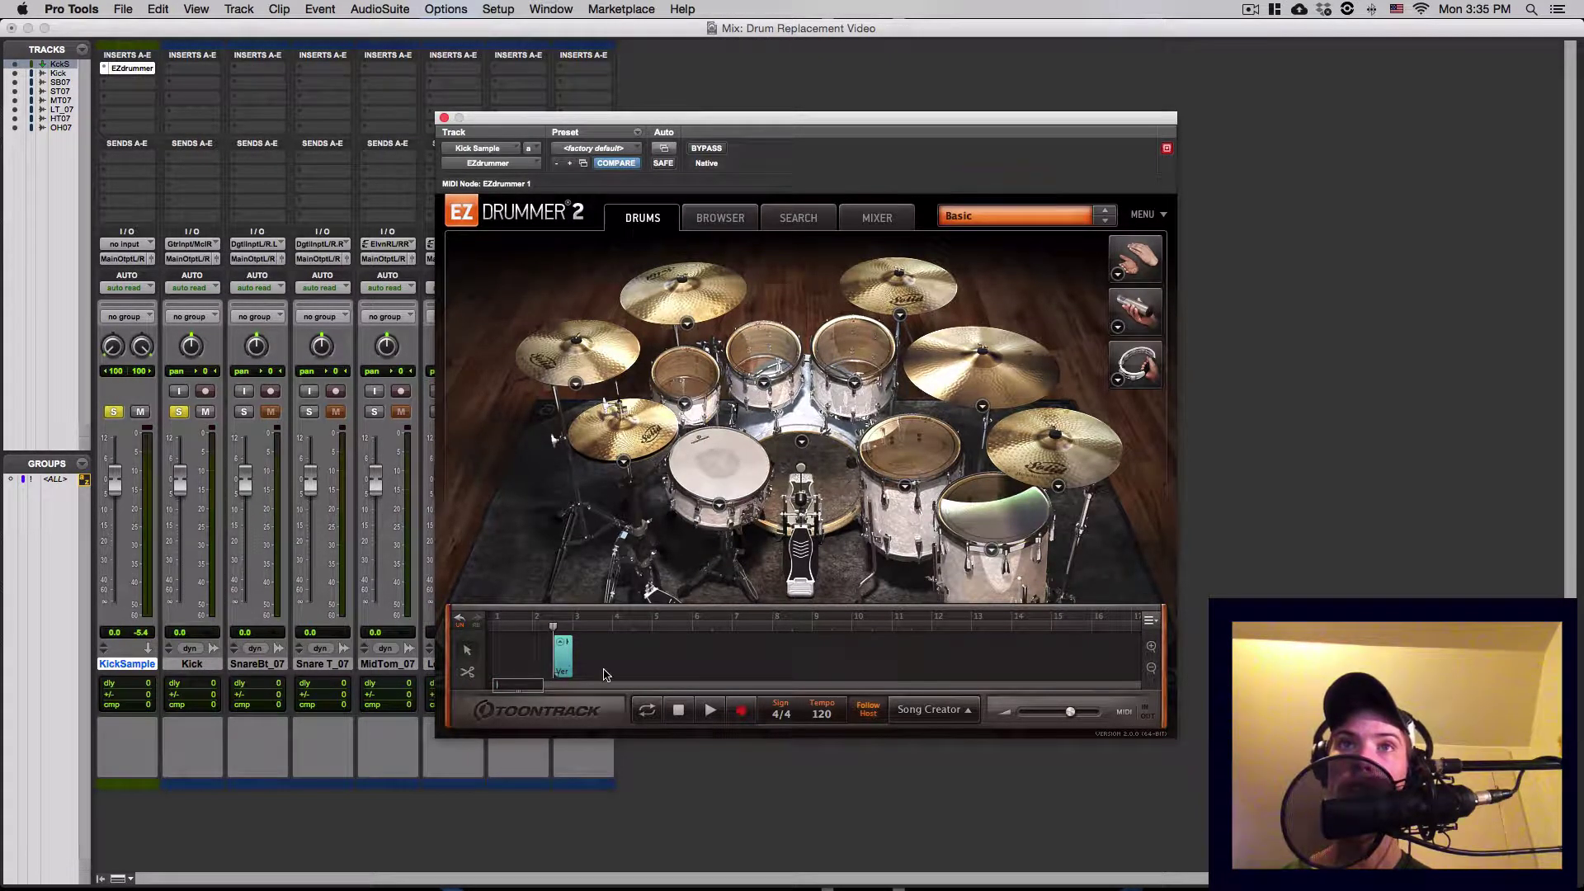
Play back the kick clip, unsolo the original Kick track, and return to the Edit window.
key("space")
key("space")
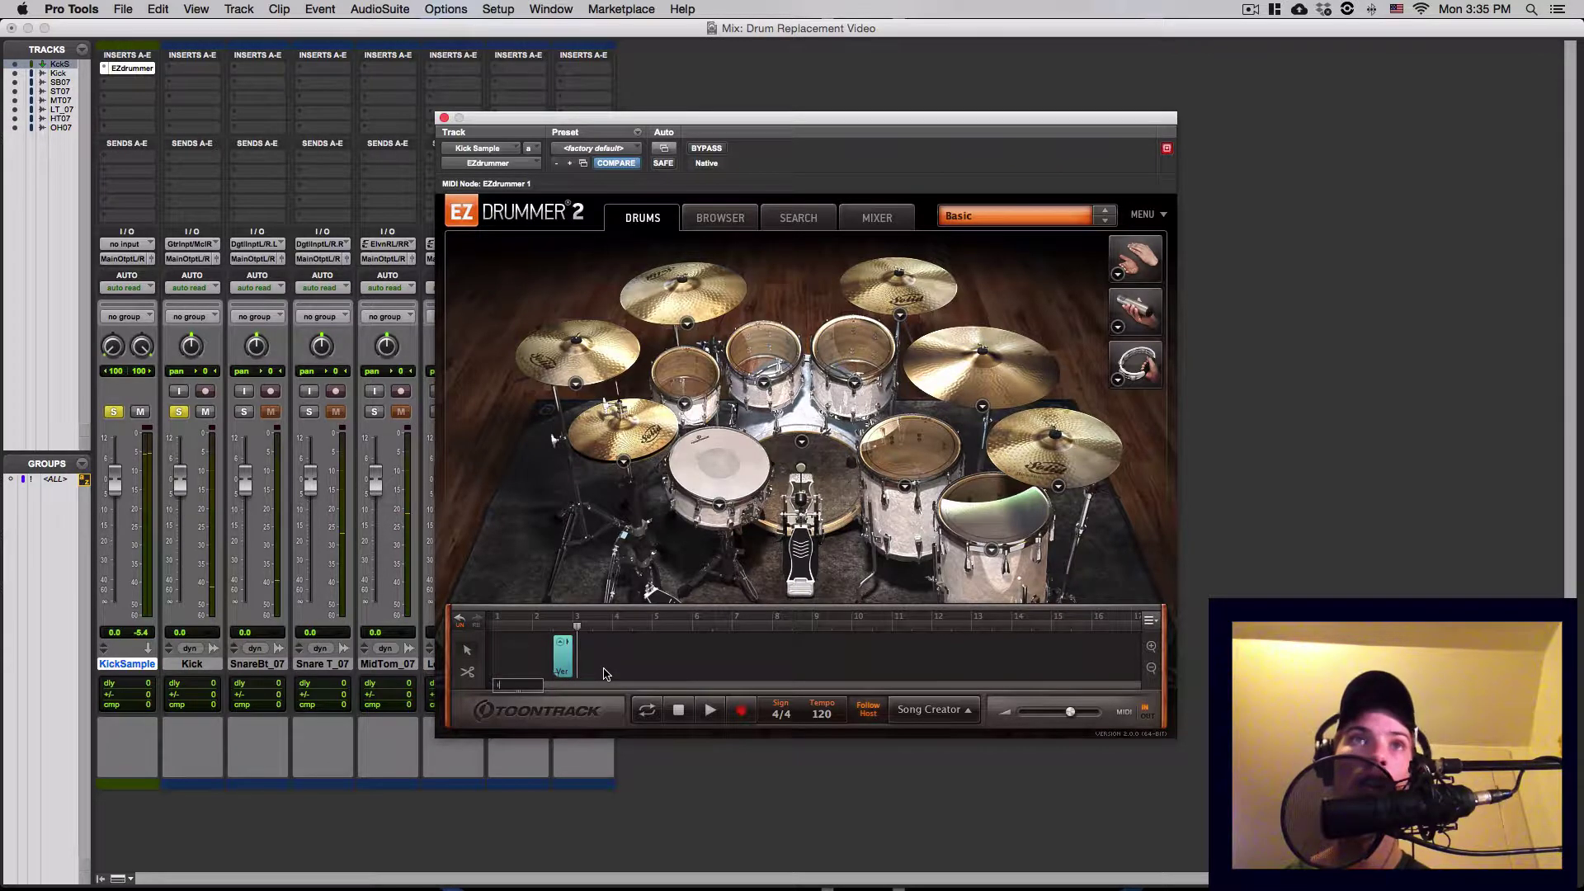
left_click(178, 412)
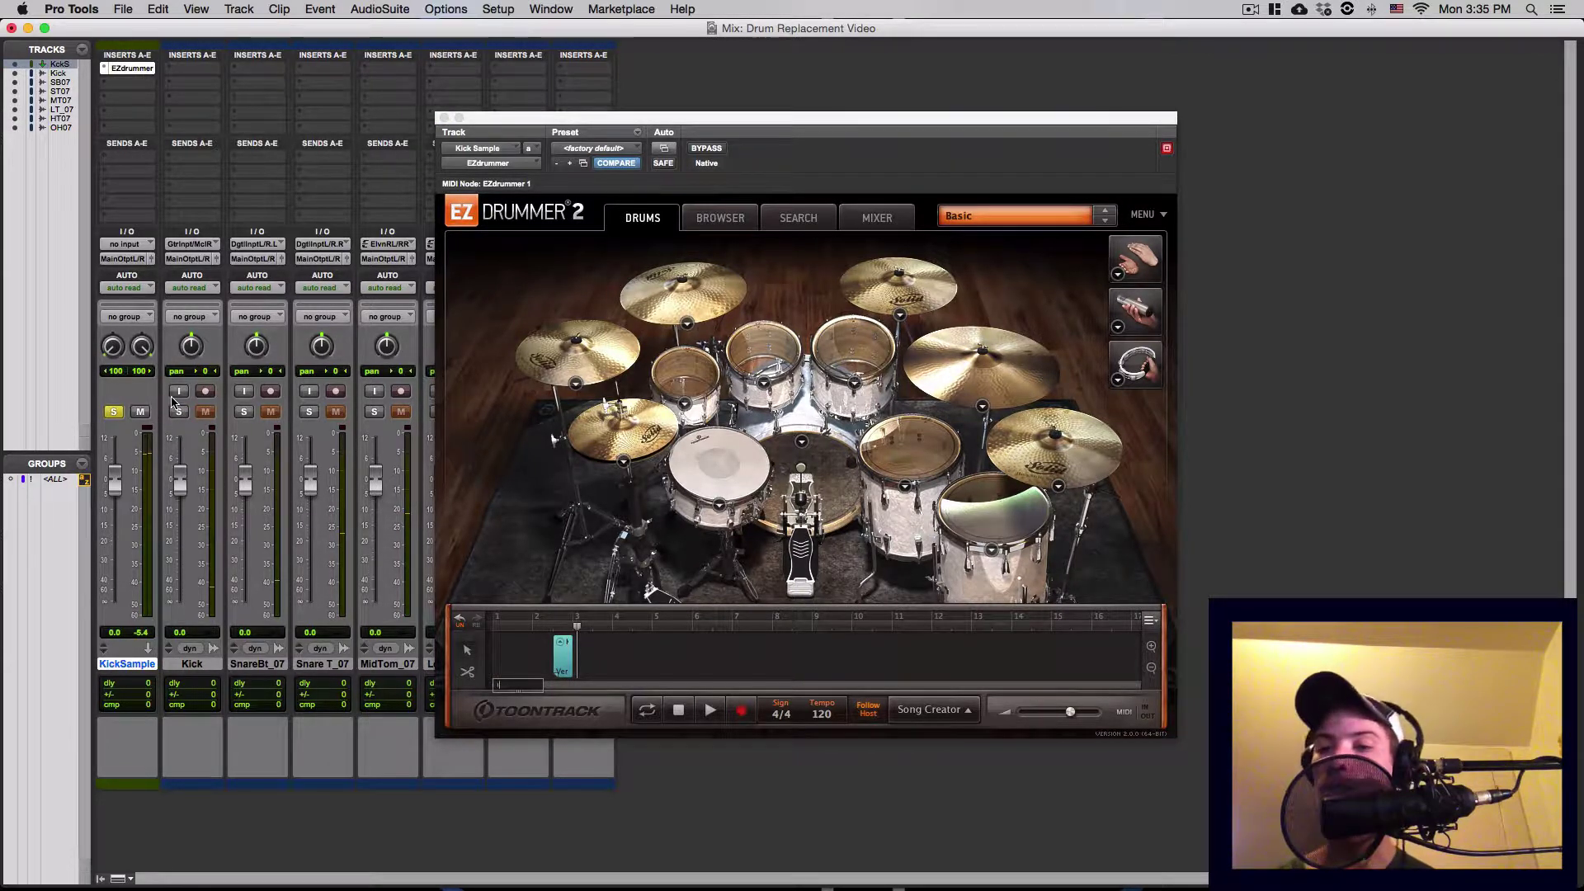
key("super+equal")
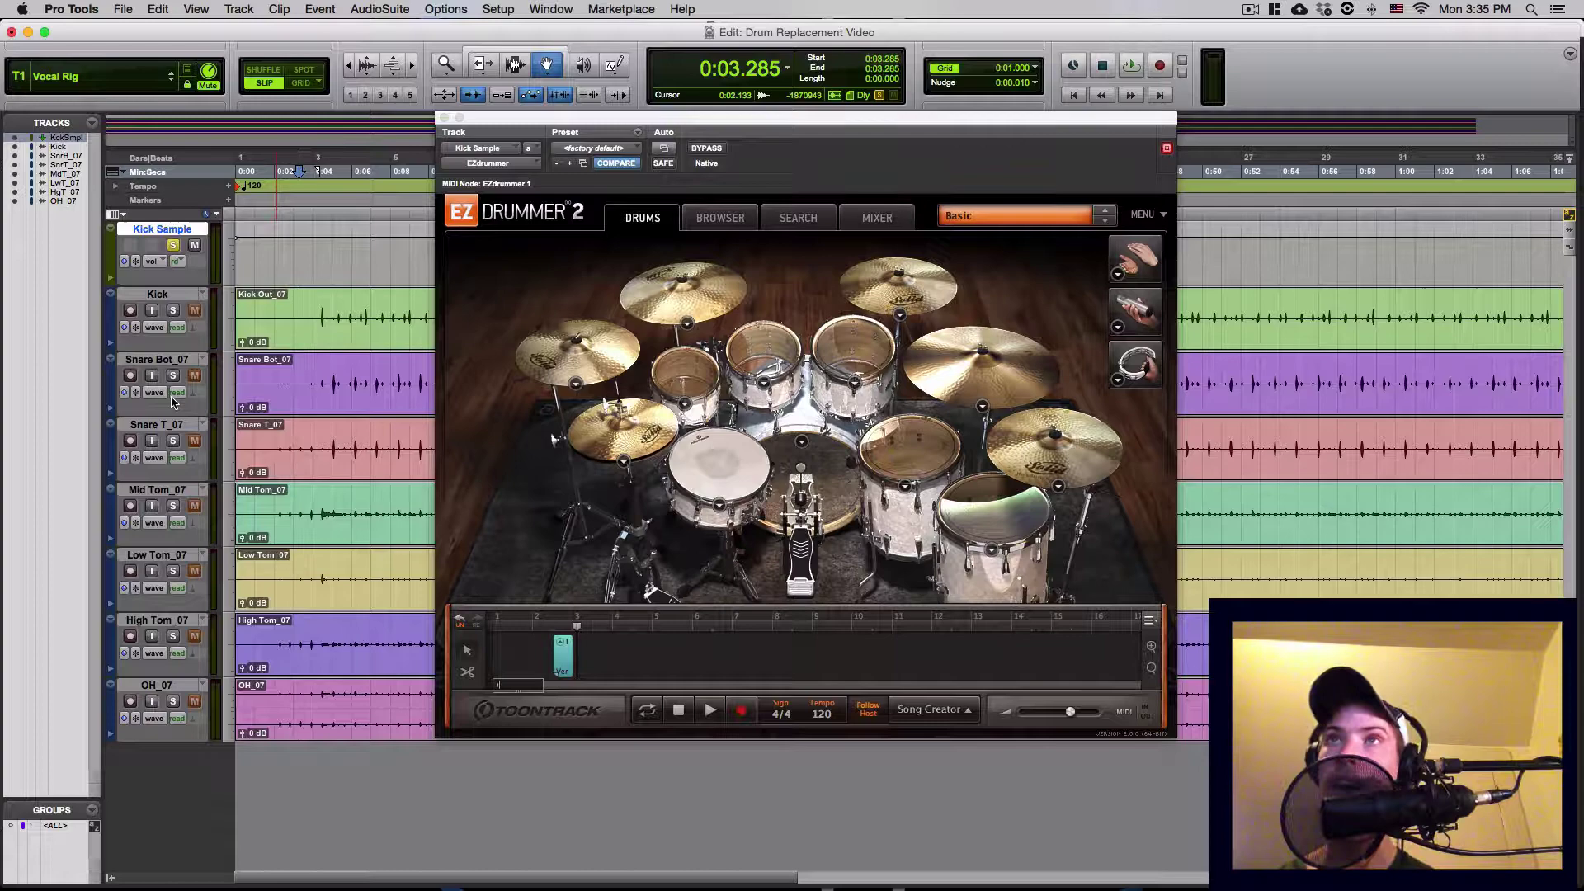
Close EZdrummer and add one mono audio track, Audio 1, below Kick Sample.
left_click(443, 118)
key("super+shift+n")
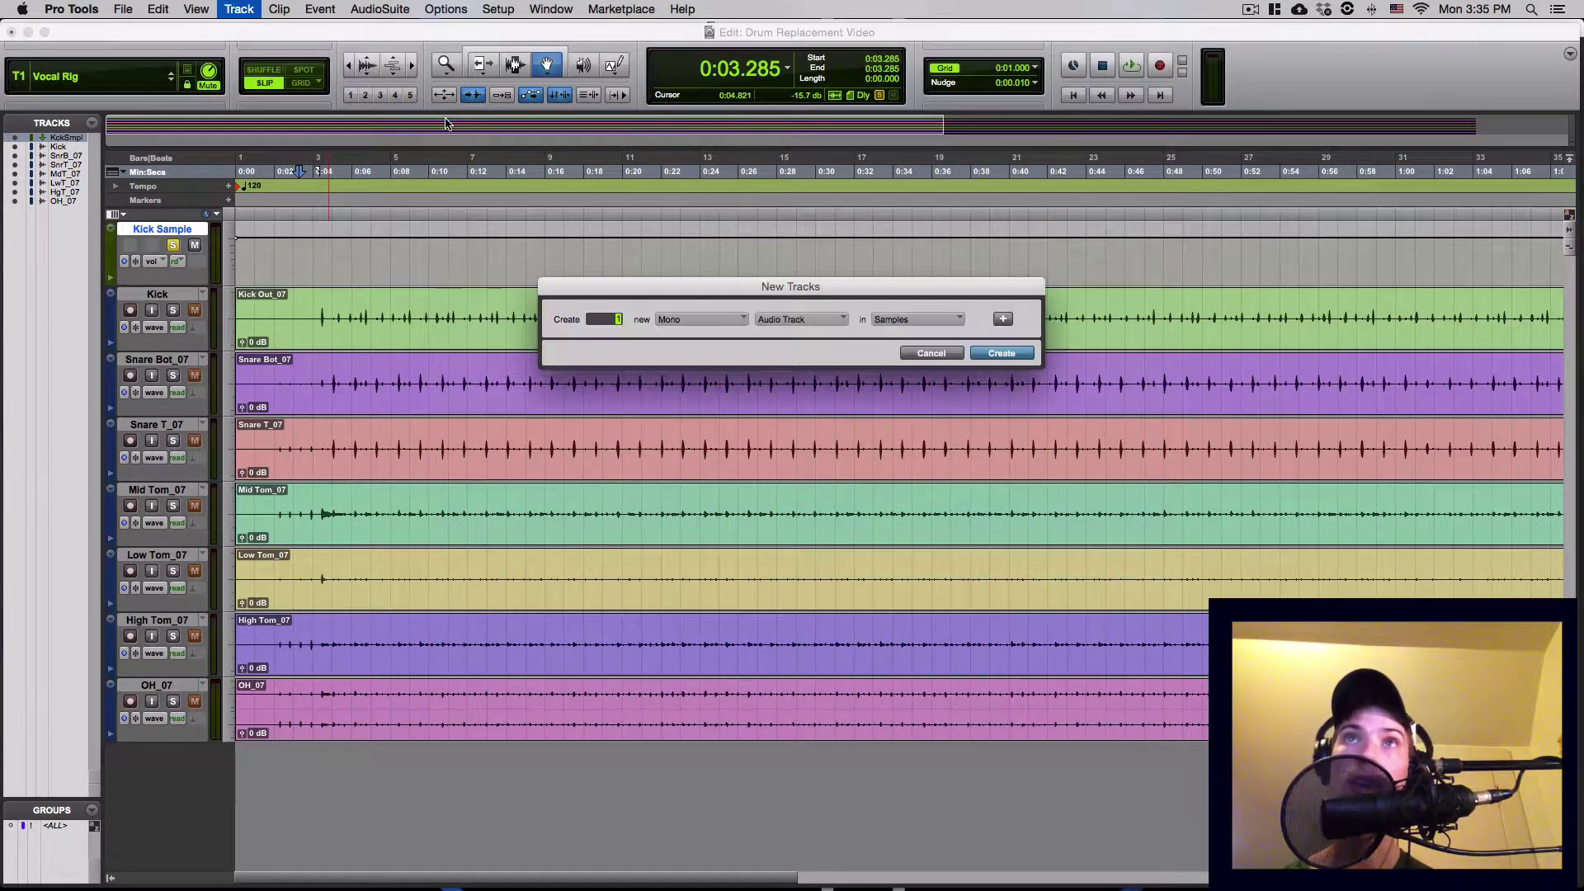
left_click(719, 319)
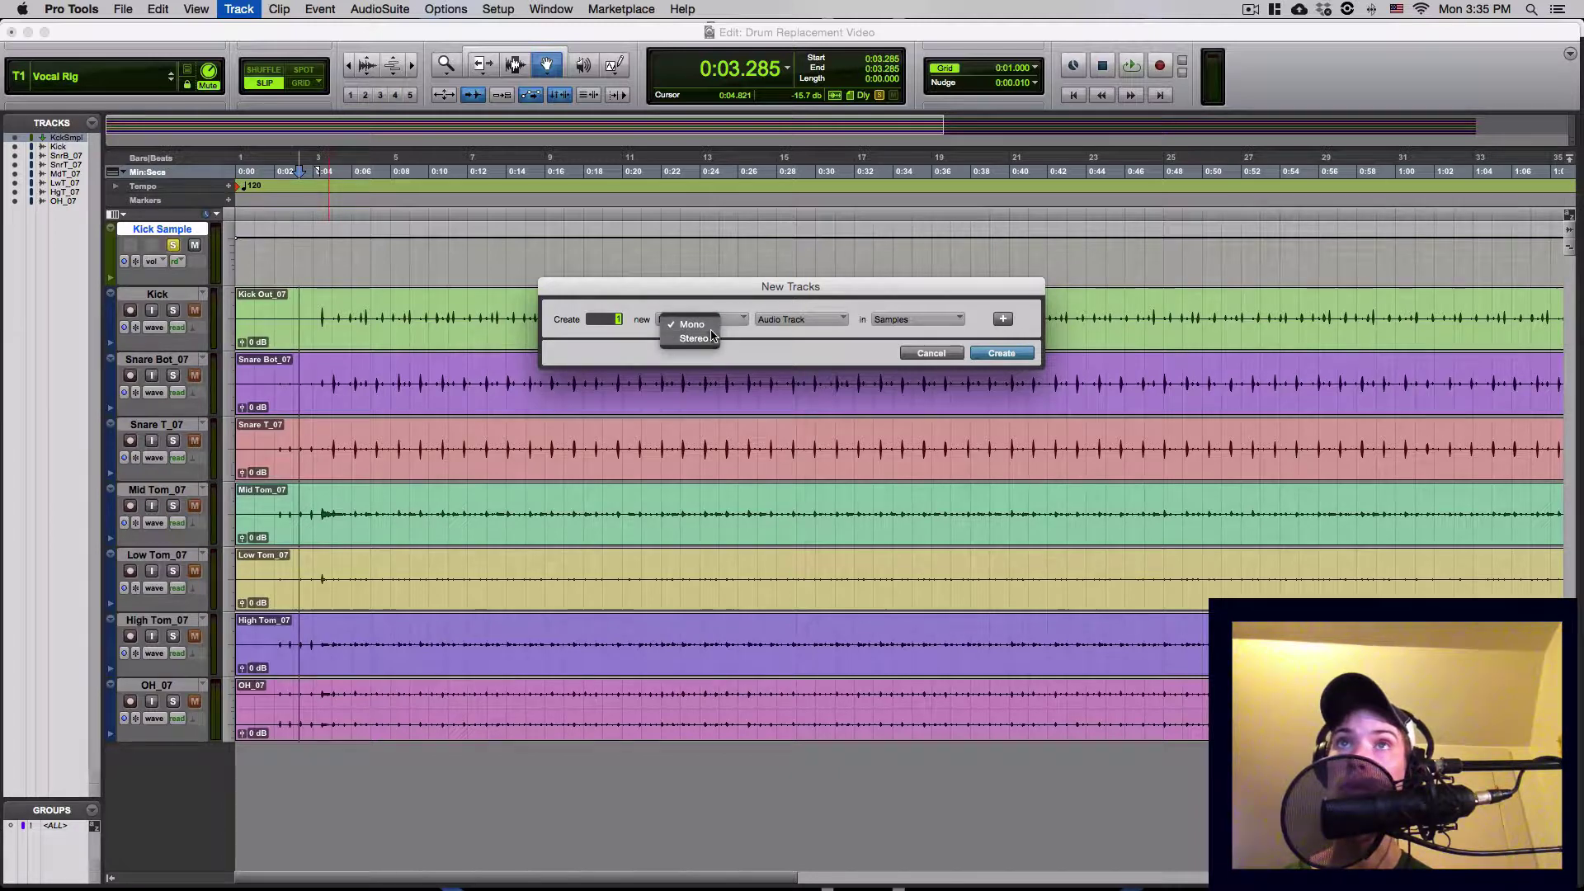
left_click(713, 338)
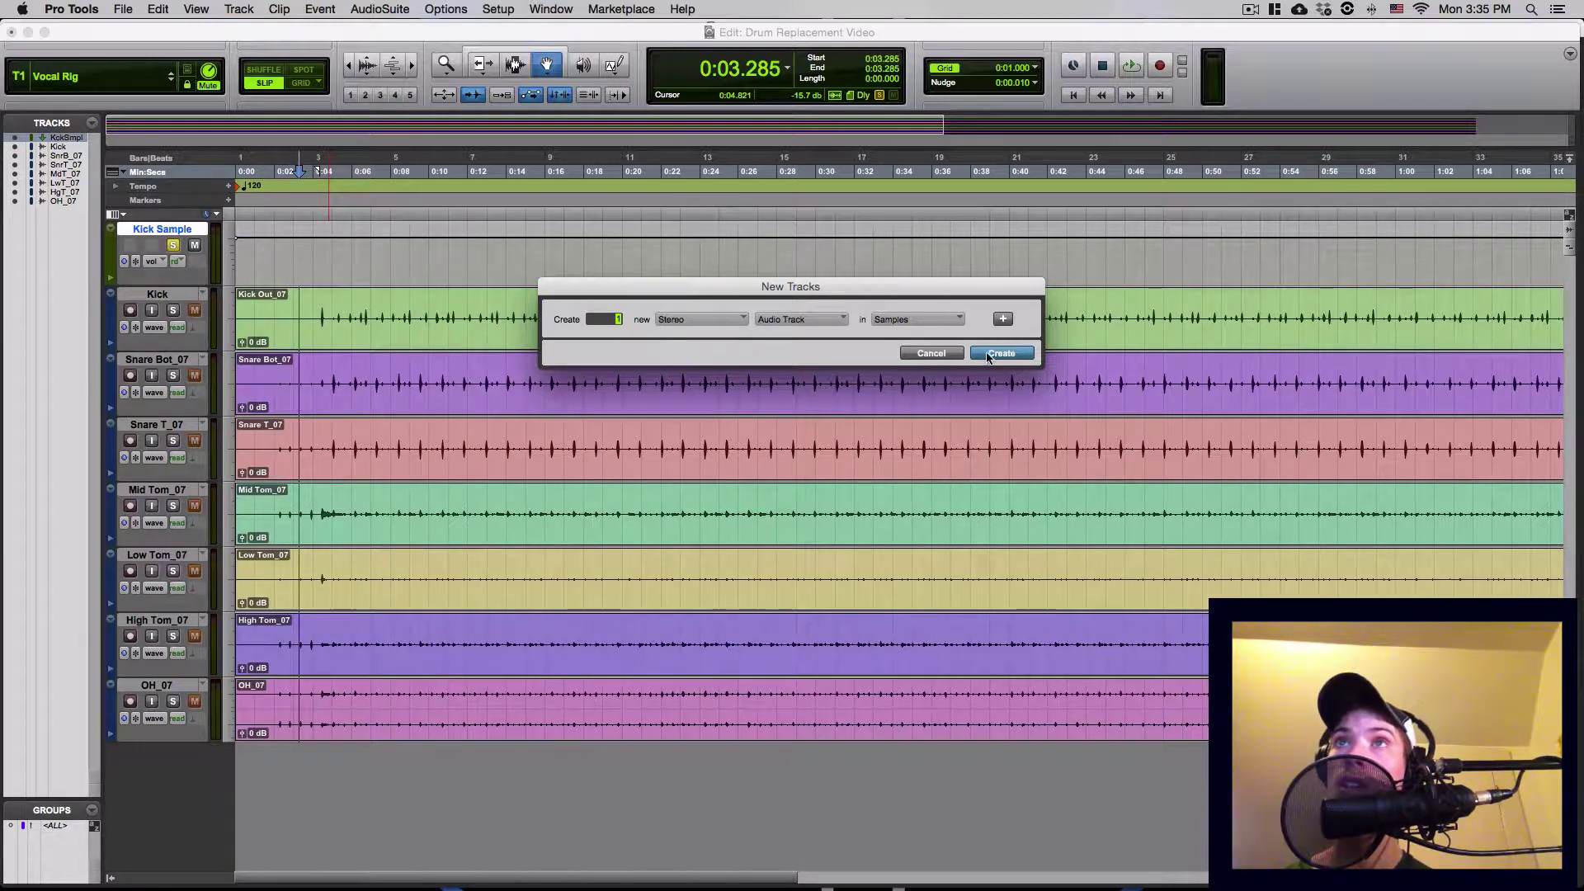
left_click(716, 327)
left_click(716, 326)
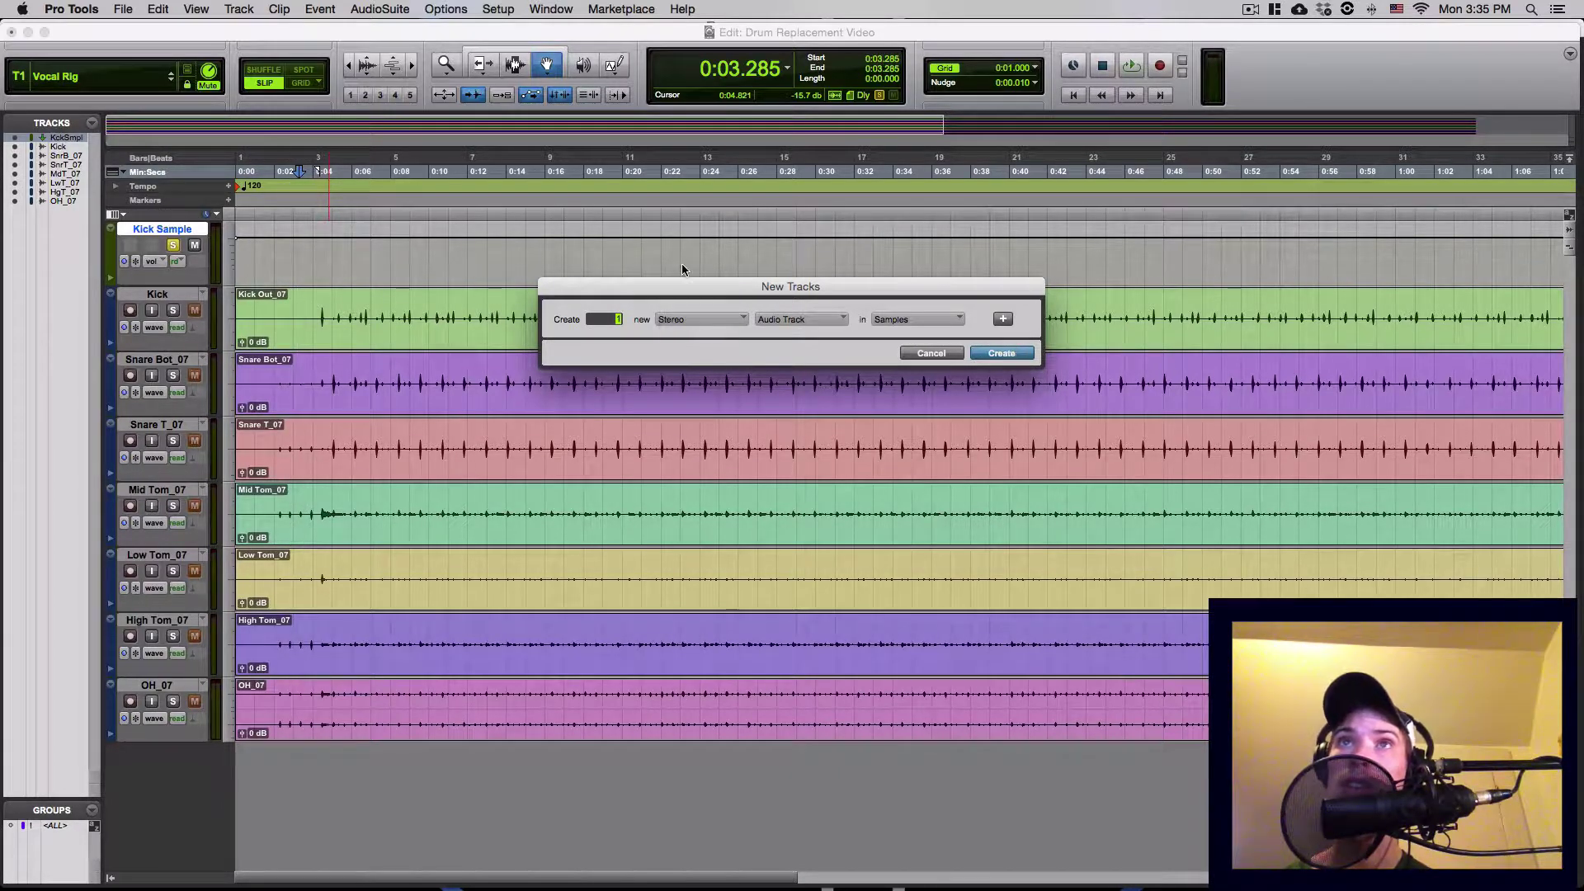
left_click(711, 320)
left_click(698, 308)
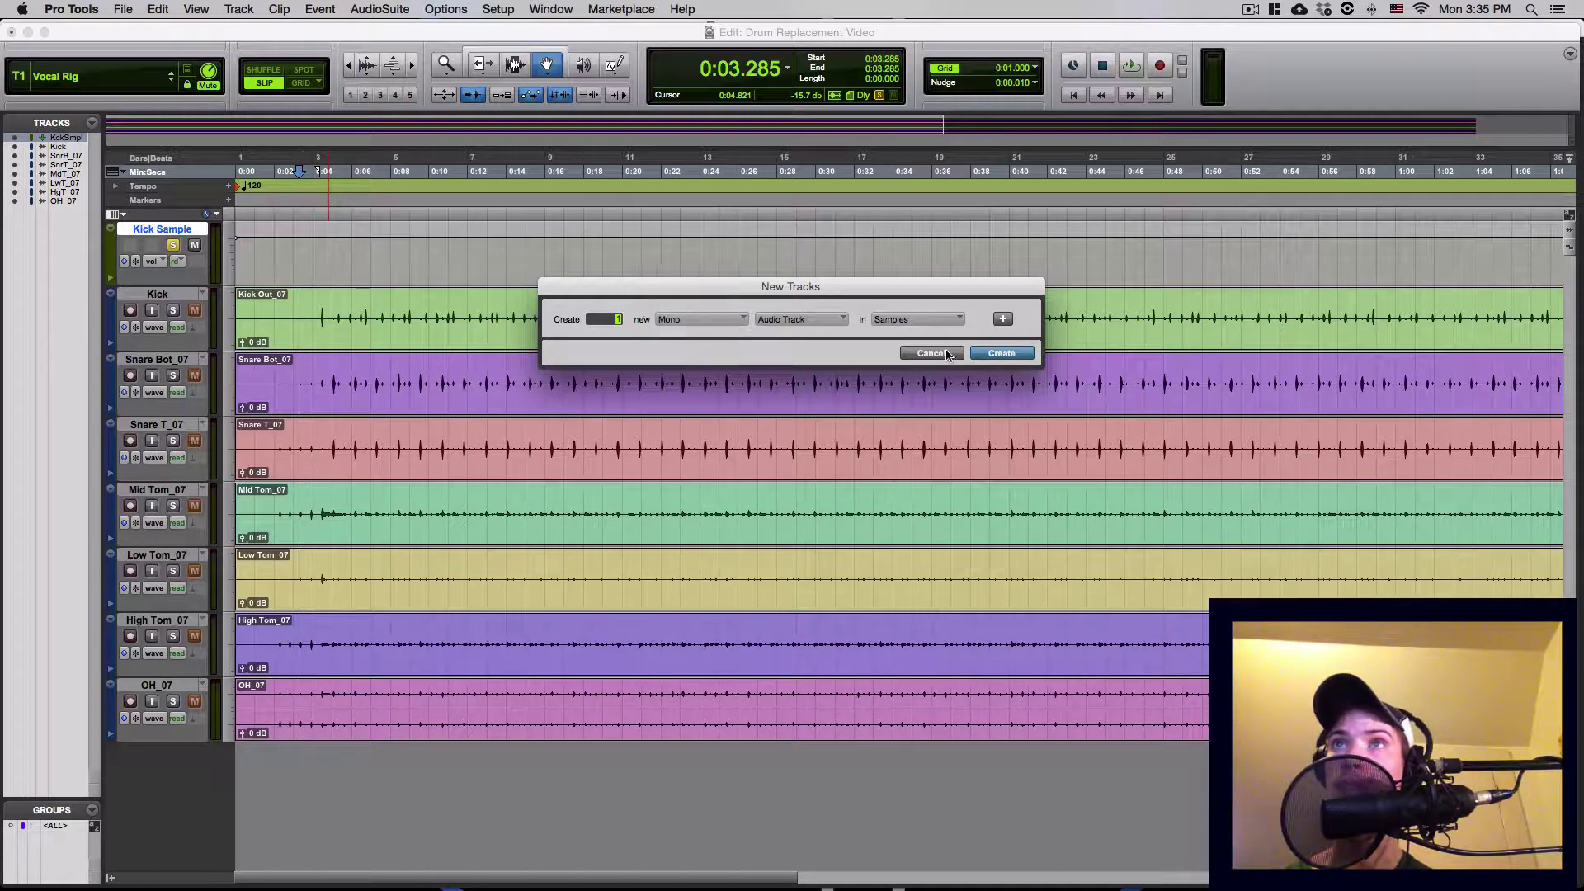
left_click(1004, 354)
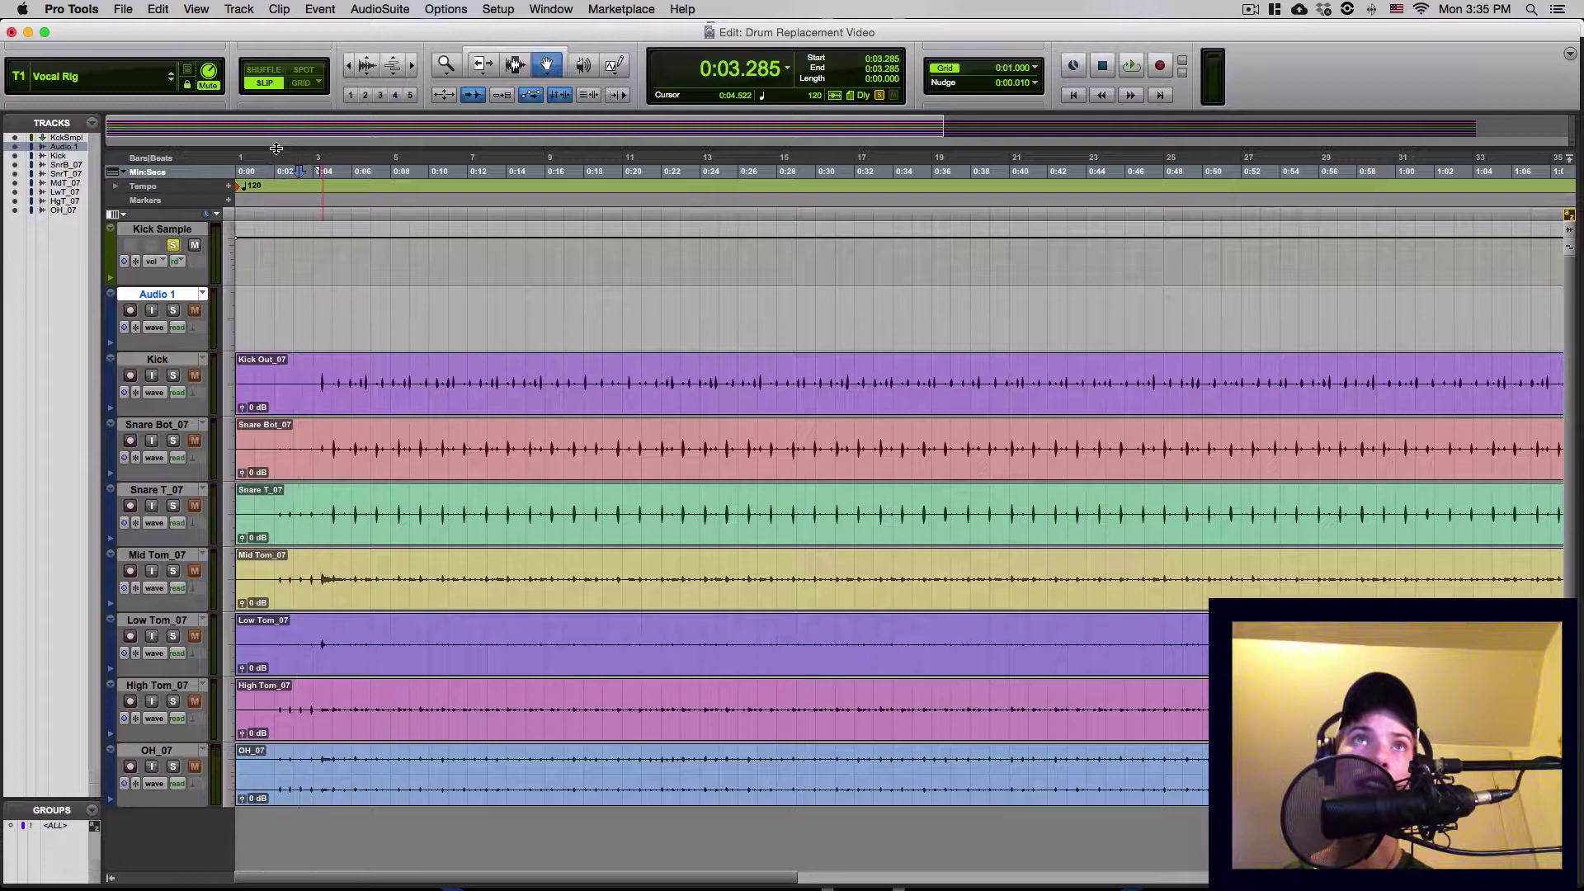
Route Kick Sample's send A to Bus 19-20 in the mixer.
left_click(248, 175)
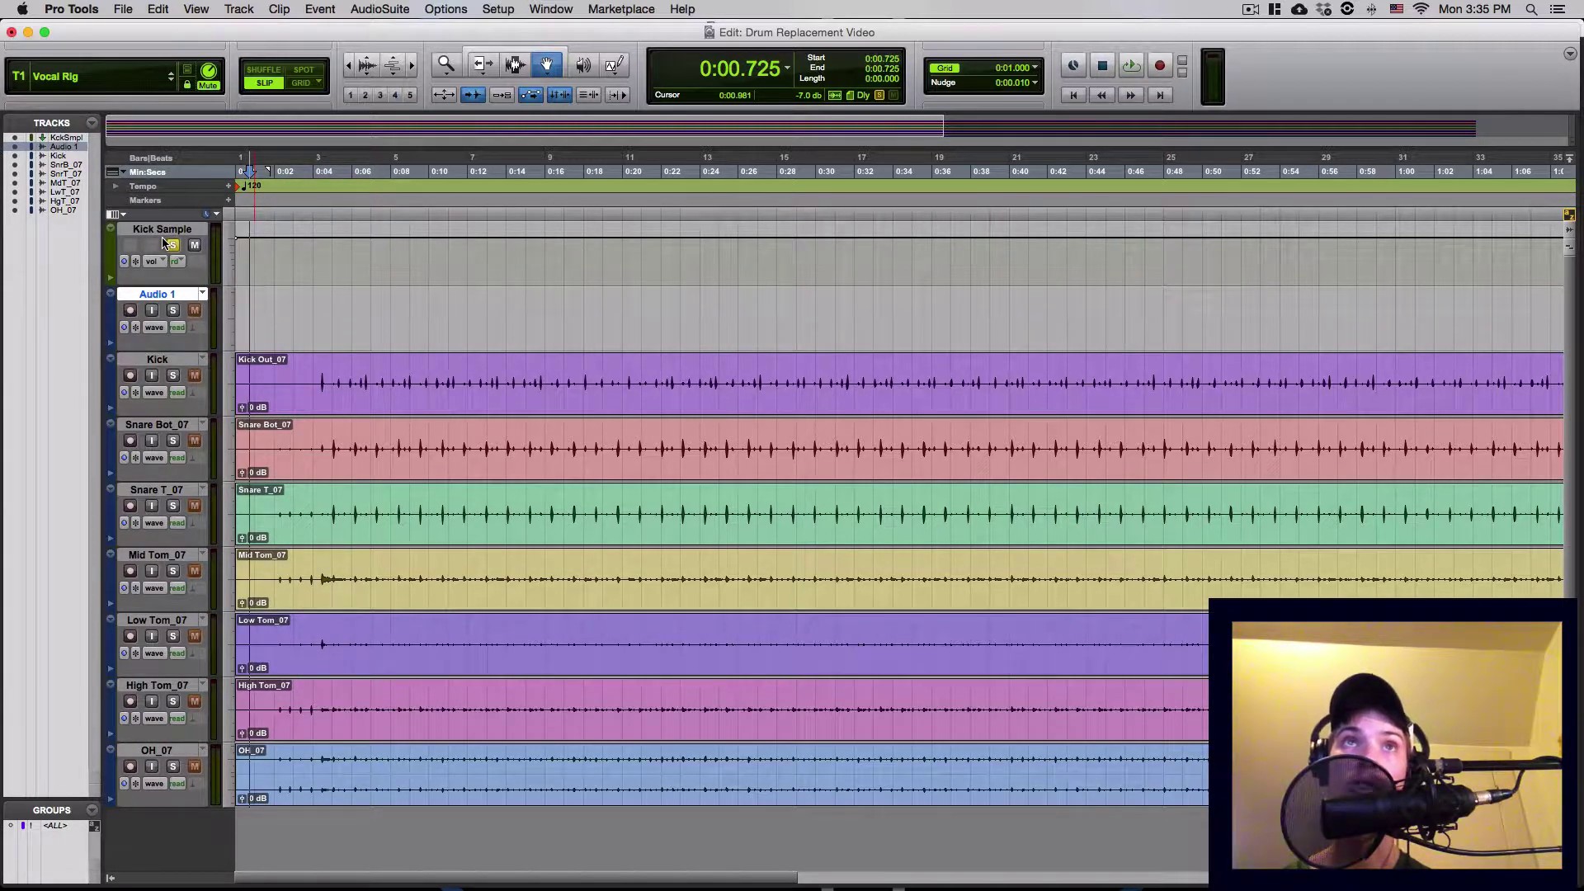
key("super+equal")
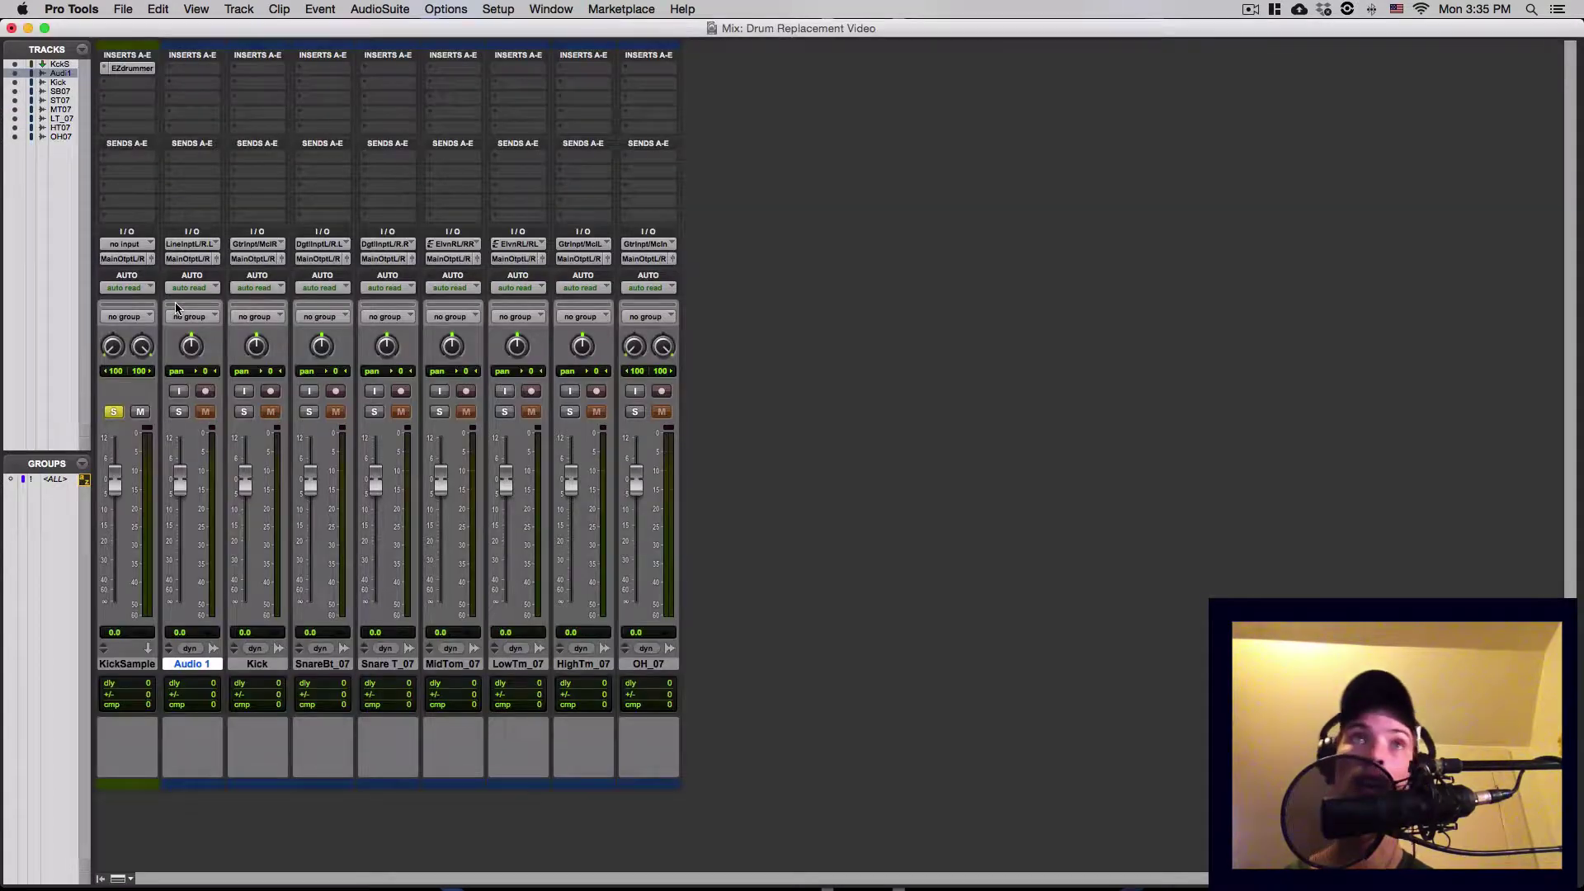
left_click(132, 166)
mouse_move(153, 195)
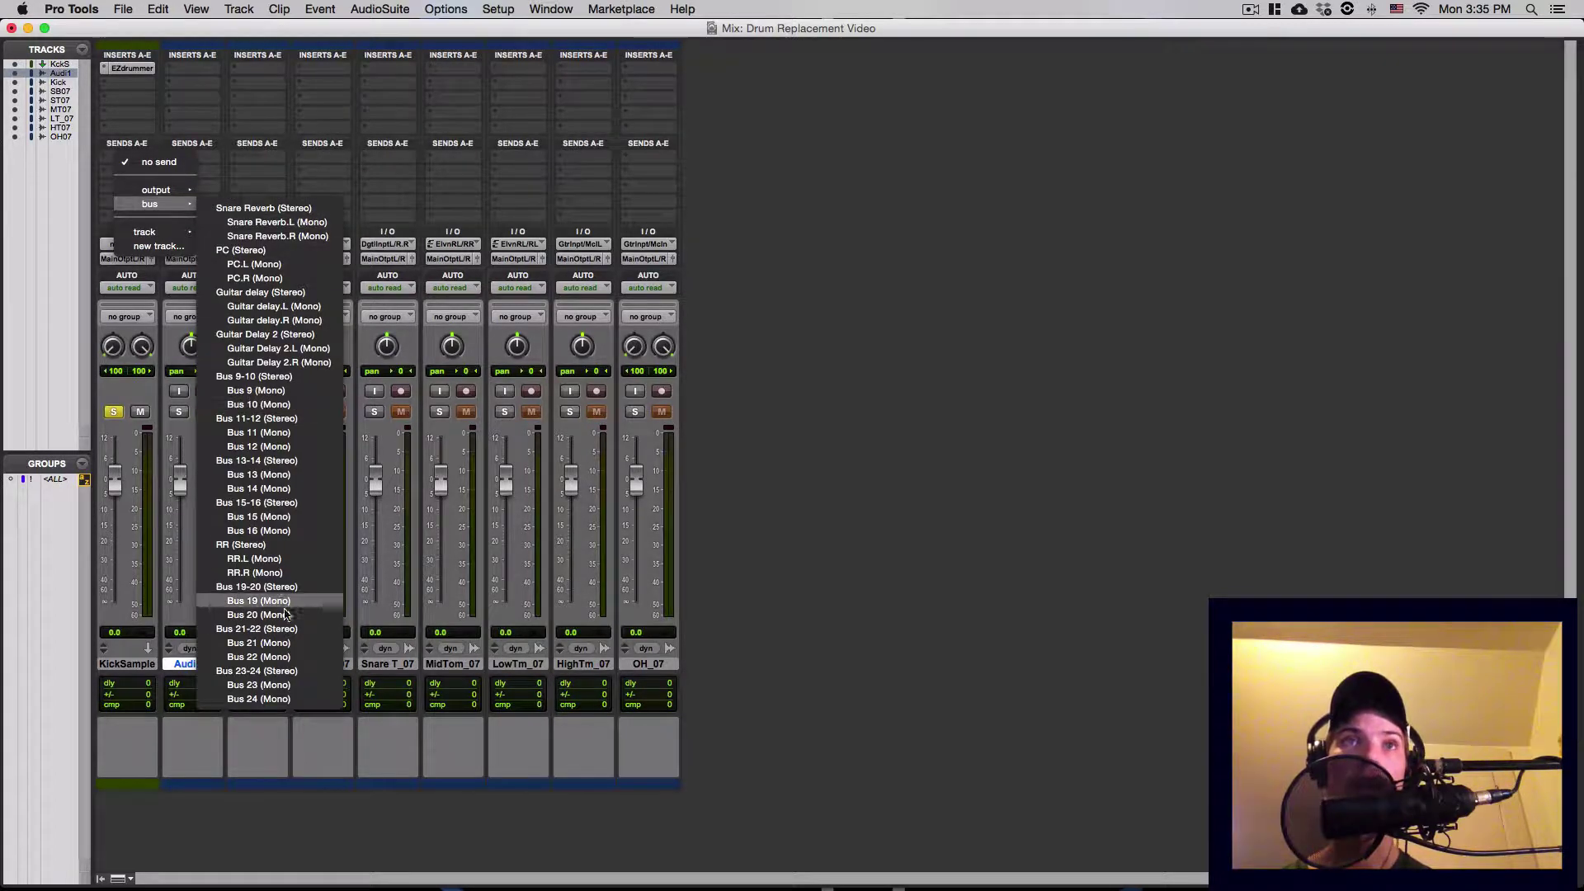
left_click(275, 586)
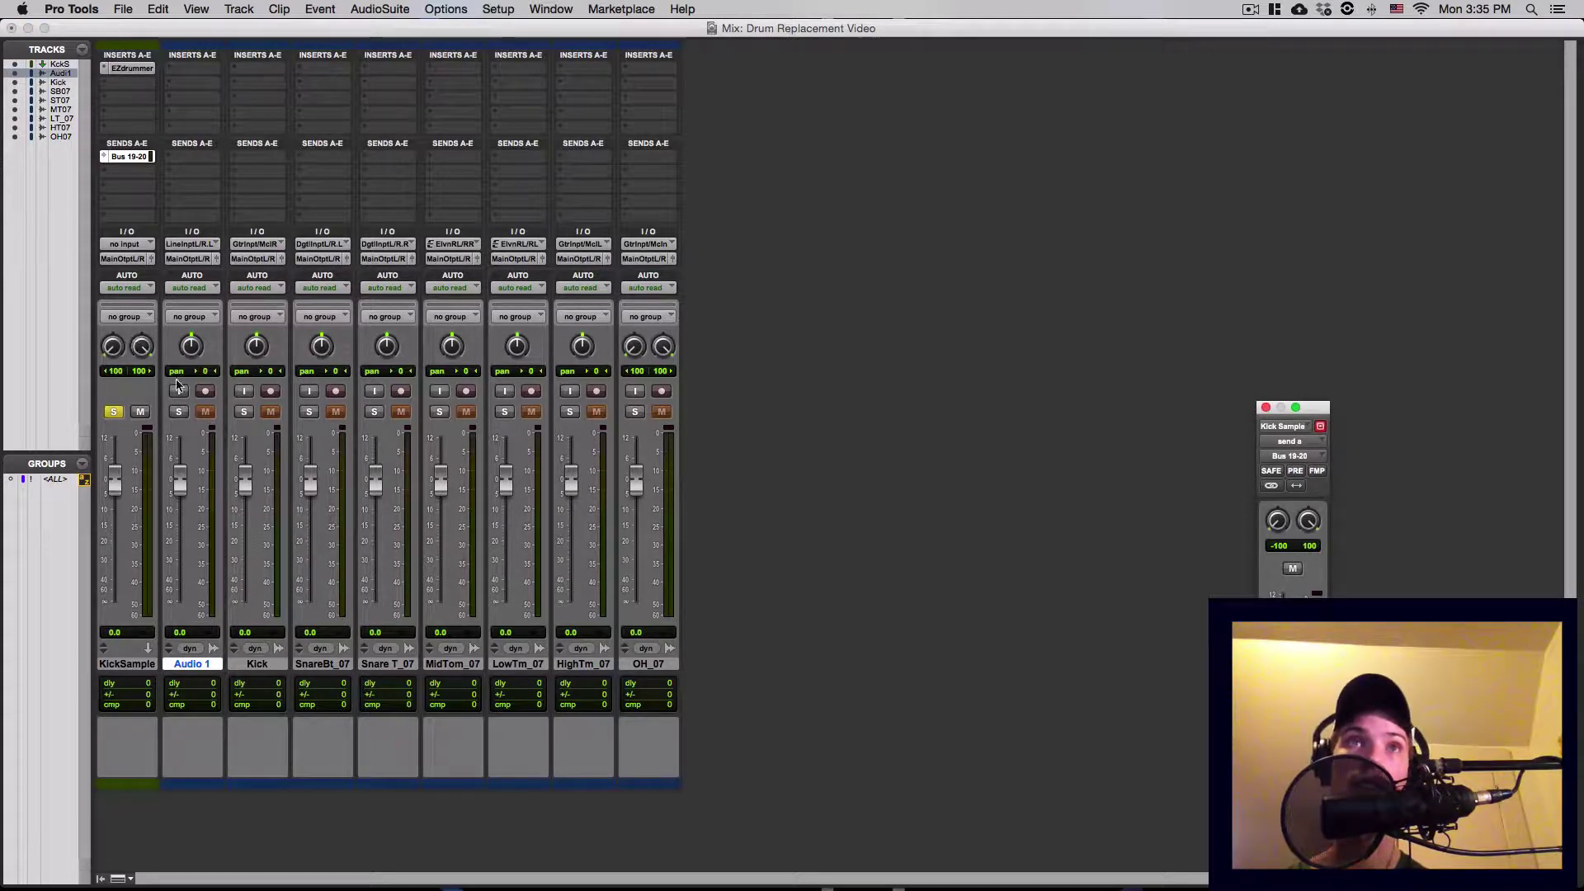
Set Audio 1's input to Bus 19, then record-arm and solo Audio 1.
left_click(196, 245)
mouse_move(211, 259)
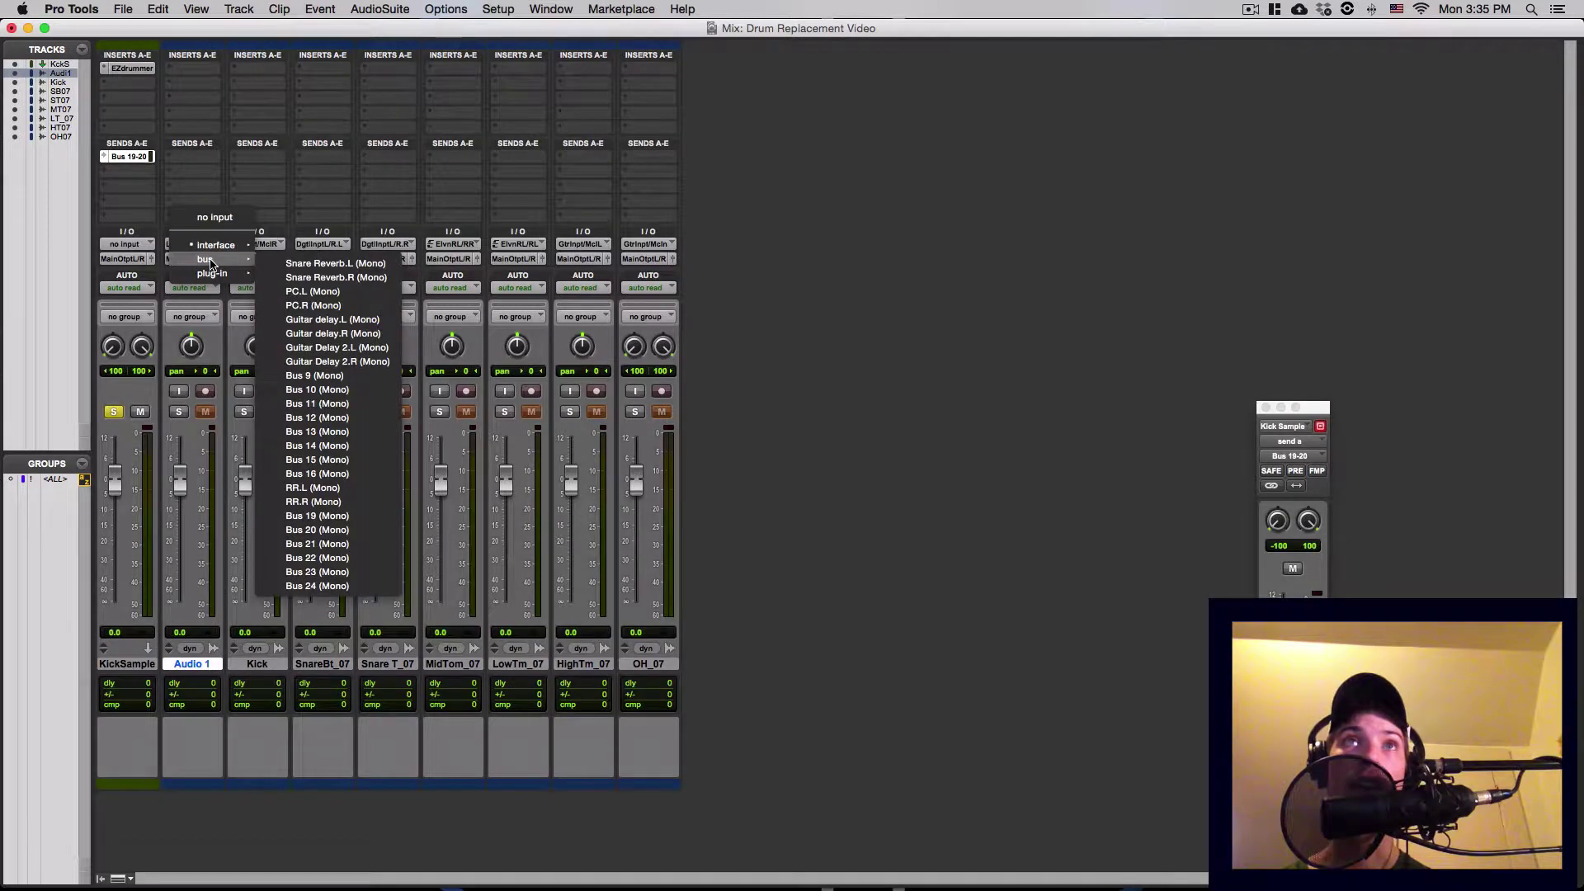
left_click(347, 515)
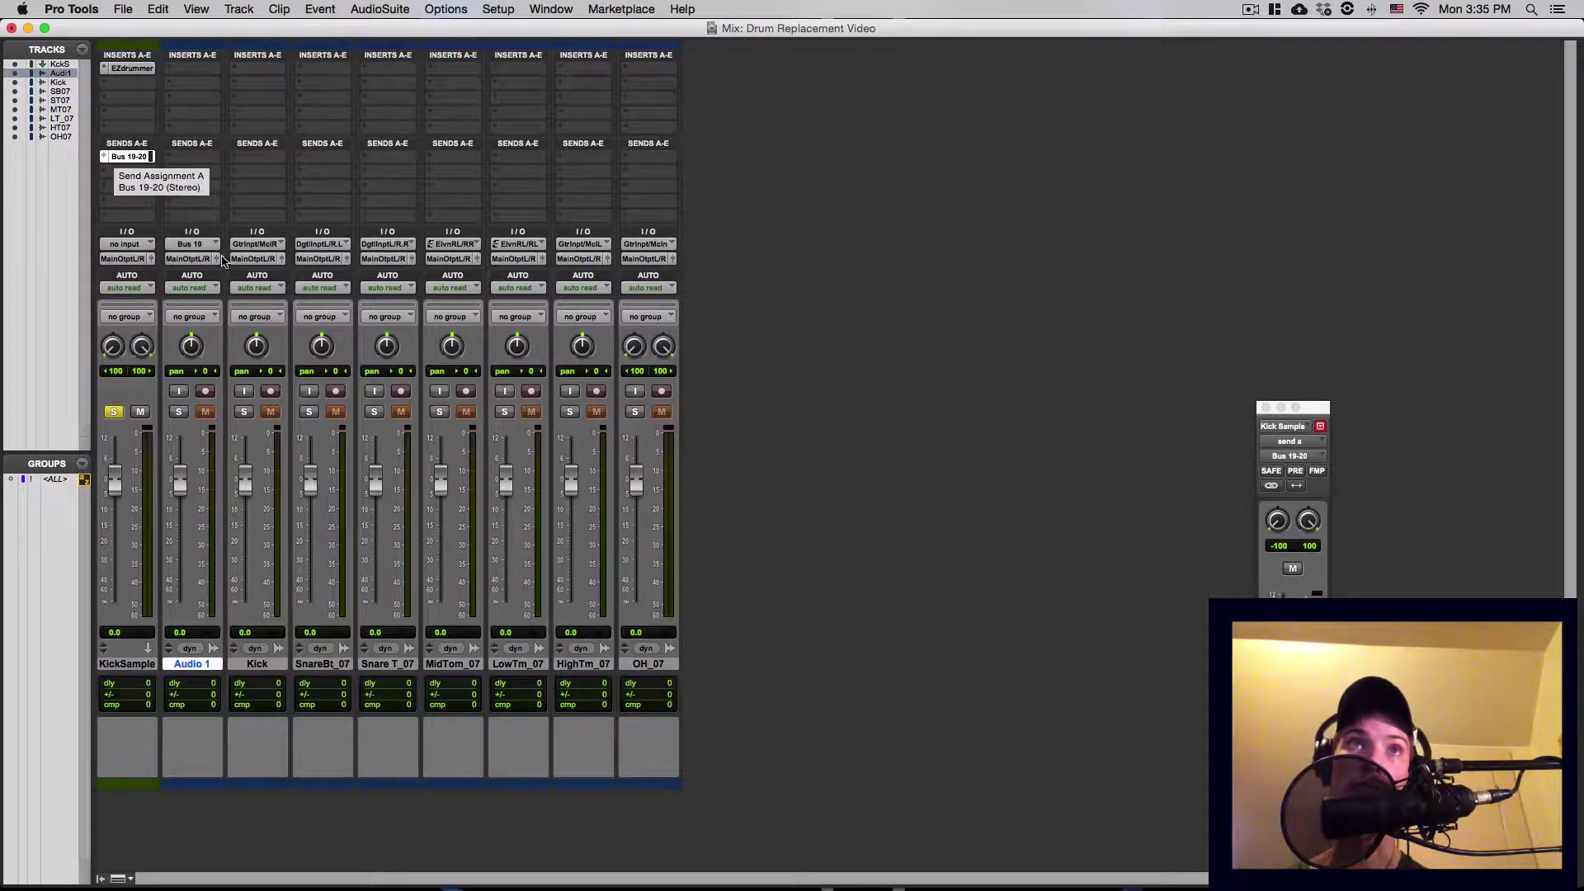
left_click(203, 393)
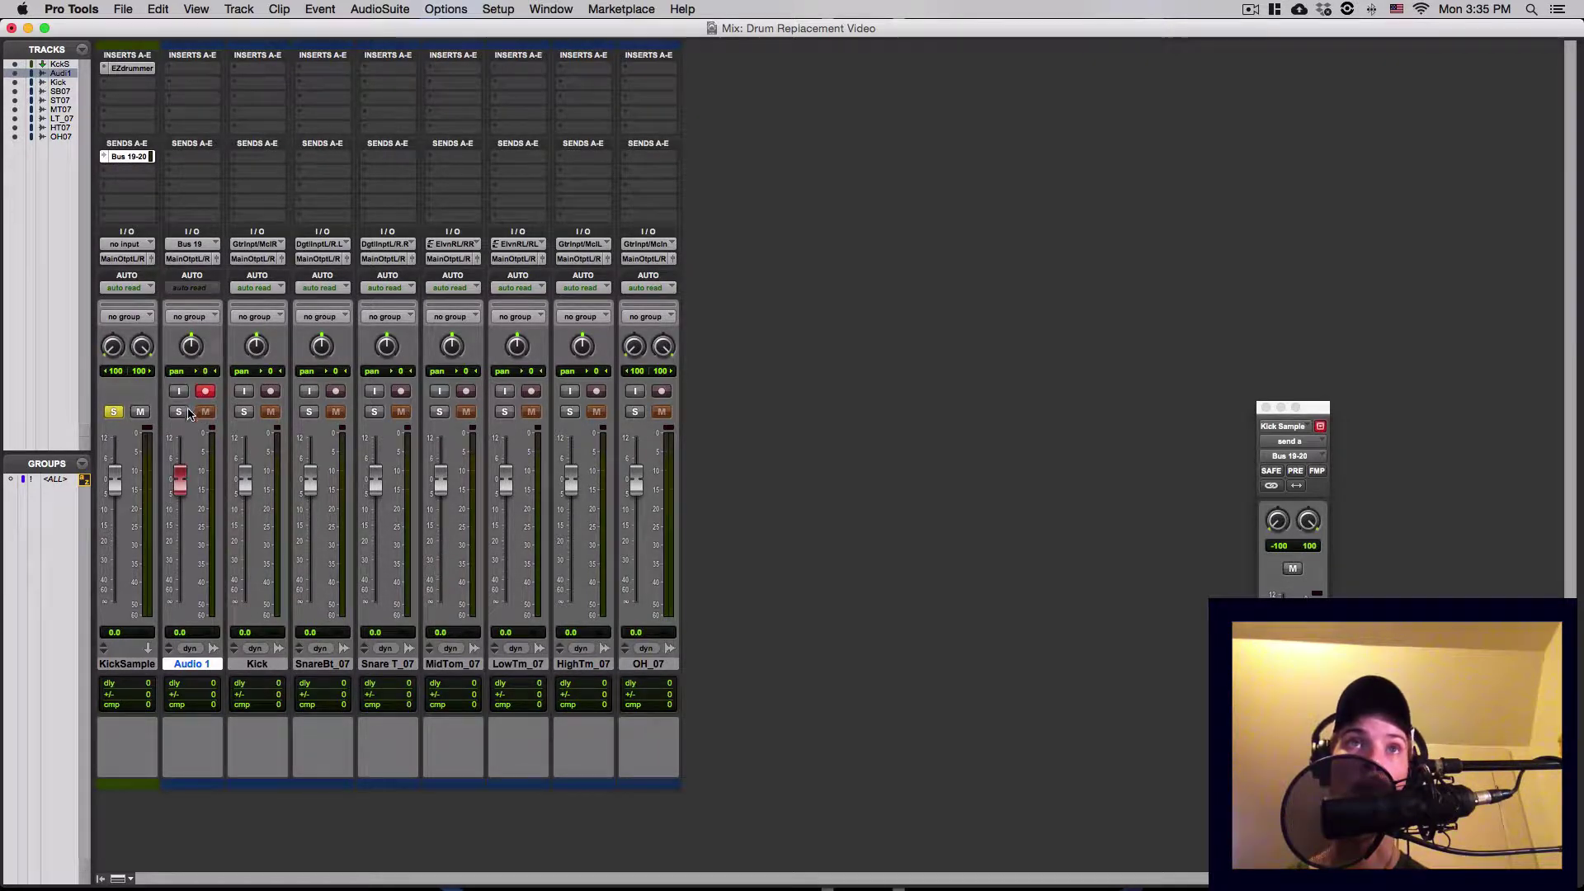
left_click(180, 413)
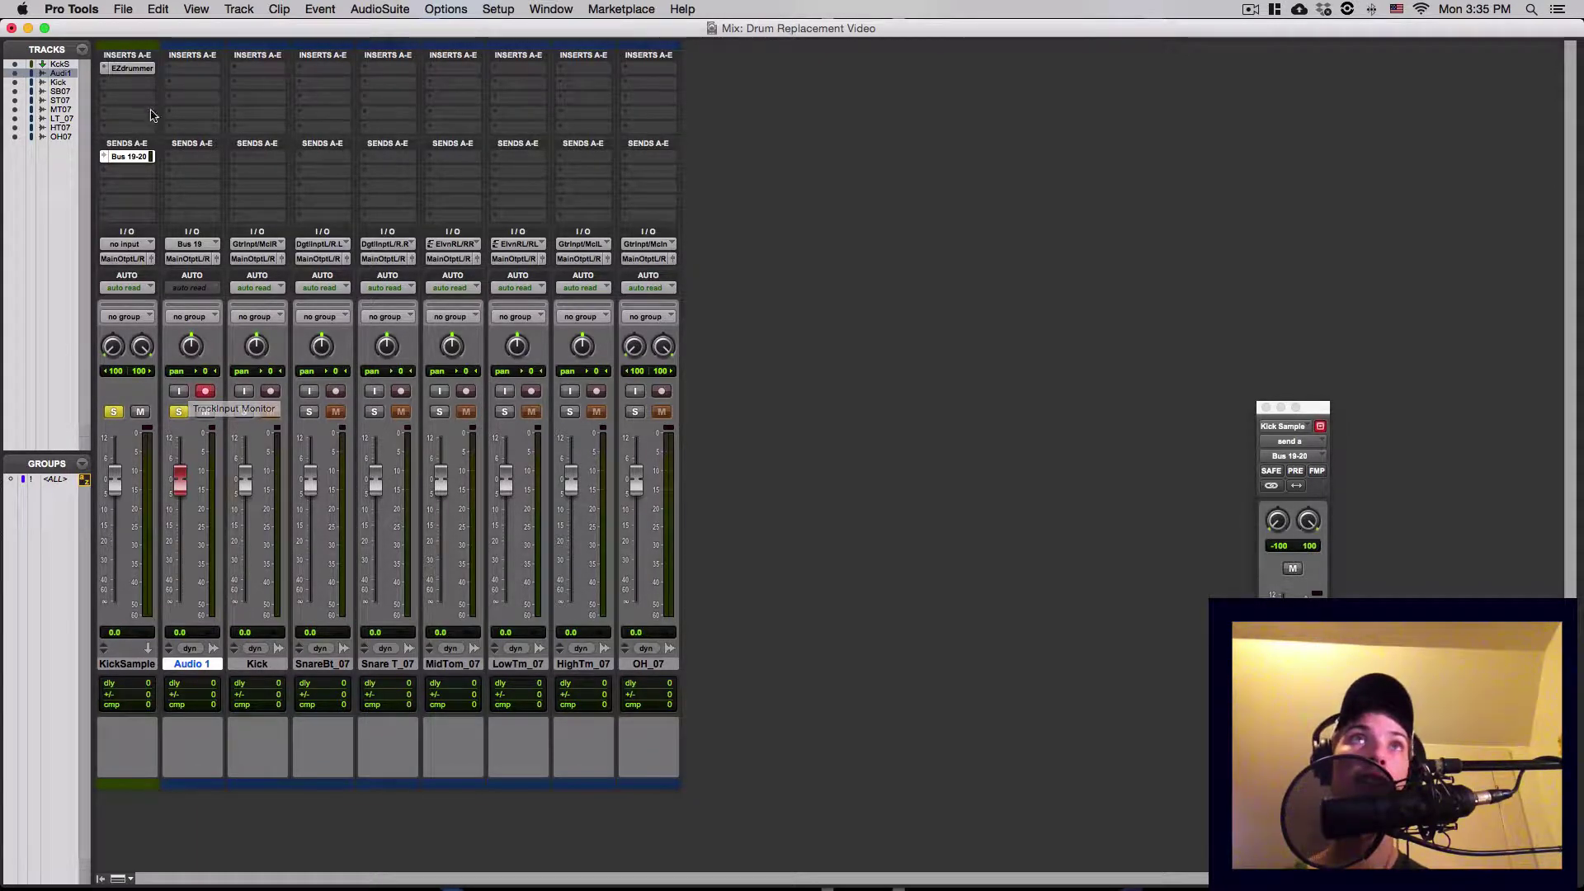
Reopen EZdrummer on Kick Sample, play it to check Audio 1's meter, then return to the Edit window.
left_click(132, 67)
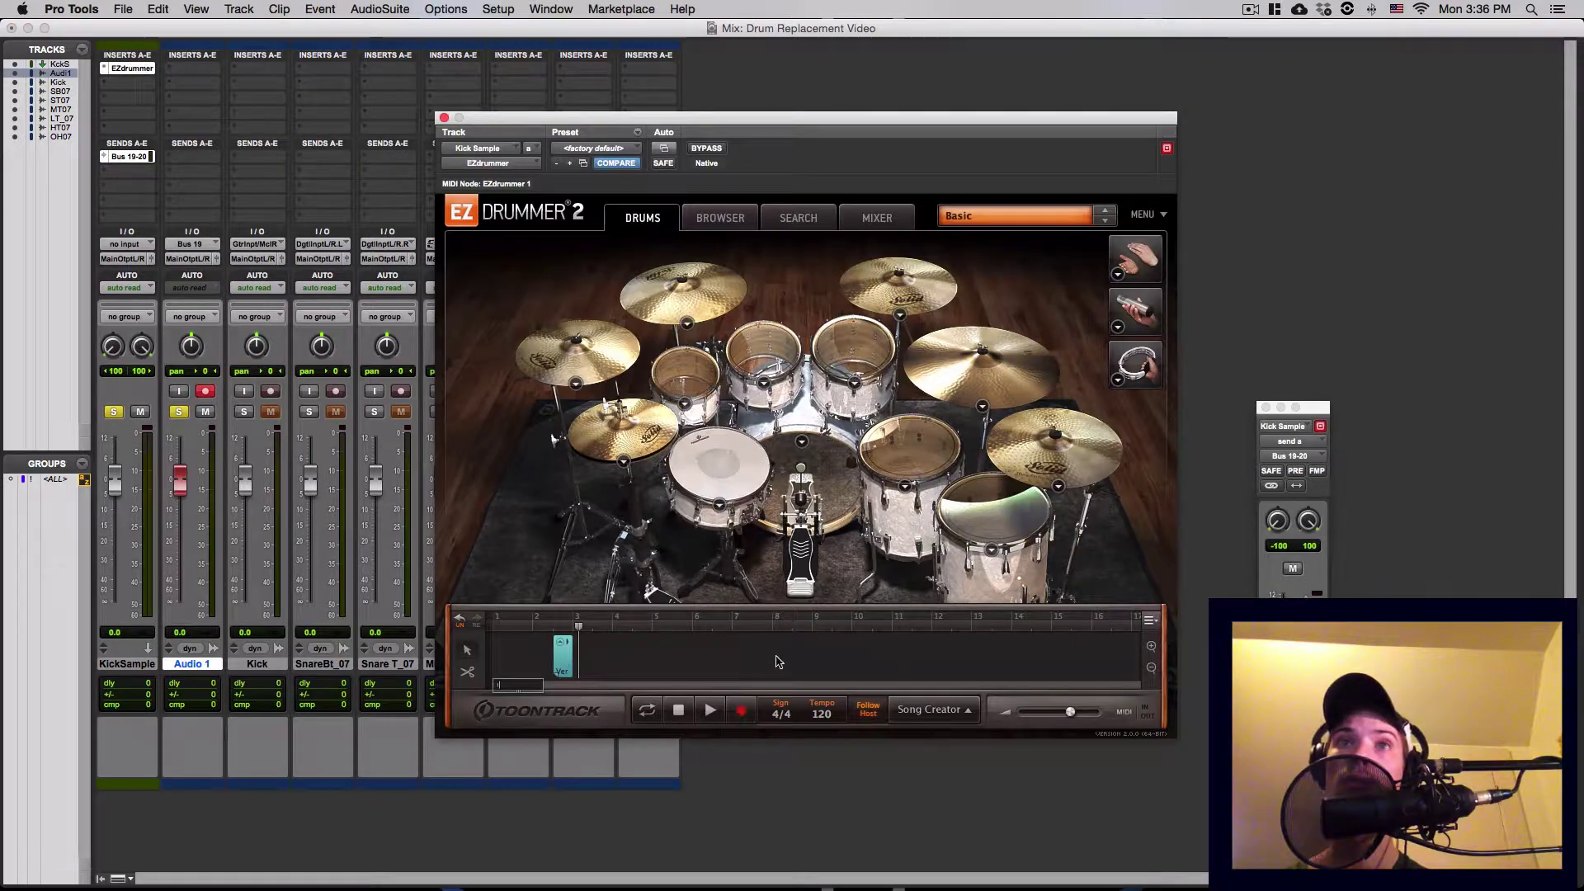
left_click(710, 711)
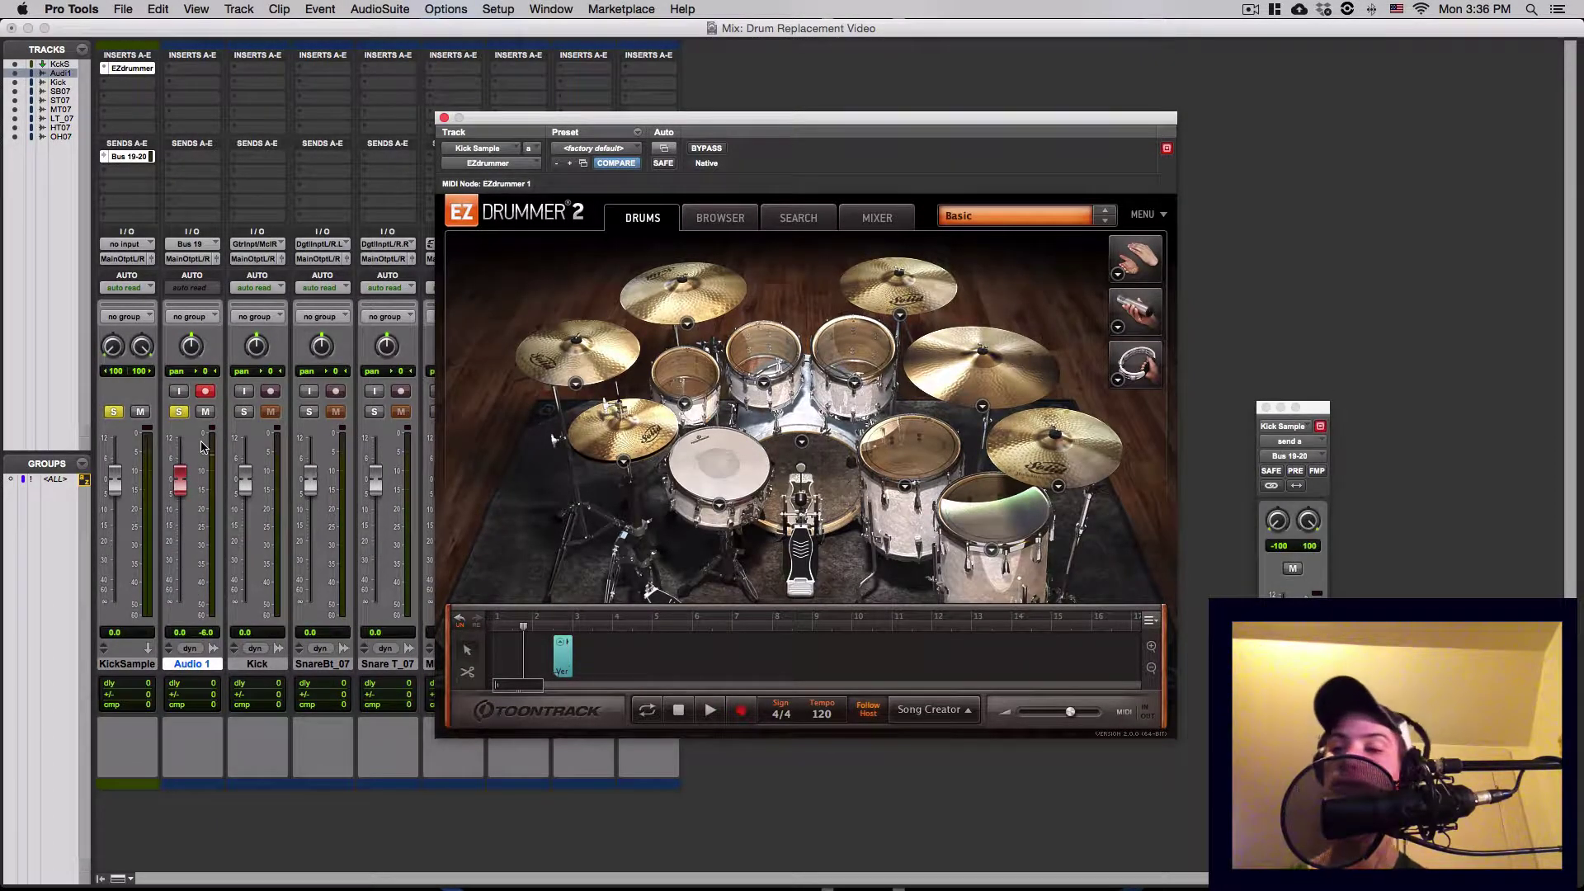
key("super+equal")
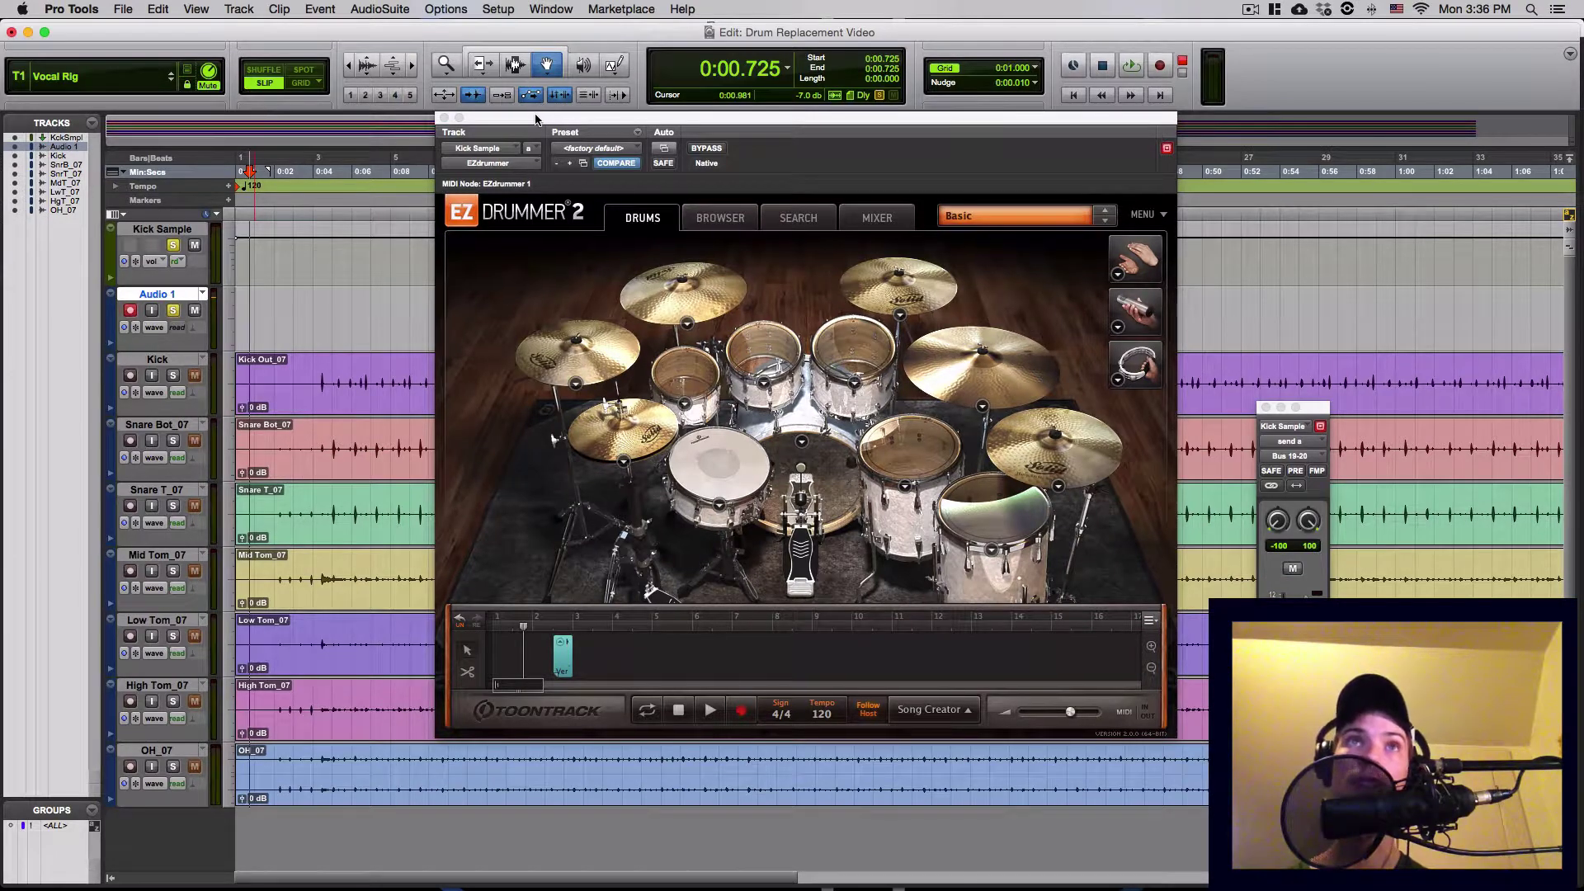
Record the EZdrummer kick hit onto Audio 1 from the session start as Audio 1_01, then zoom in.
left_click_drag(535, 119, 645, 147)
left_click(553, 145)
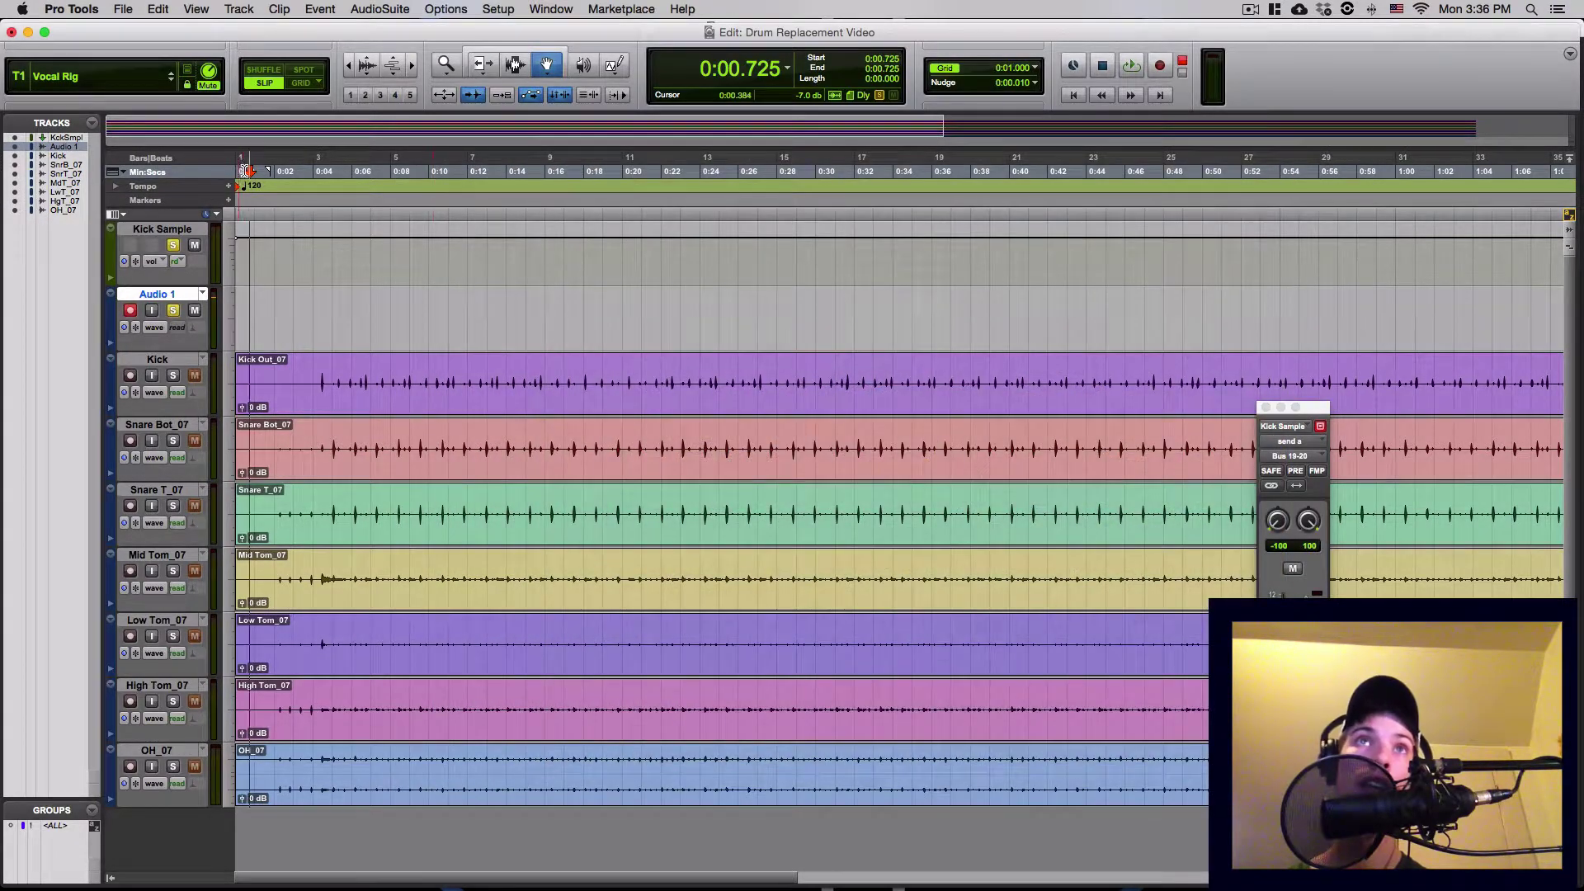
left_click(239, 173)
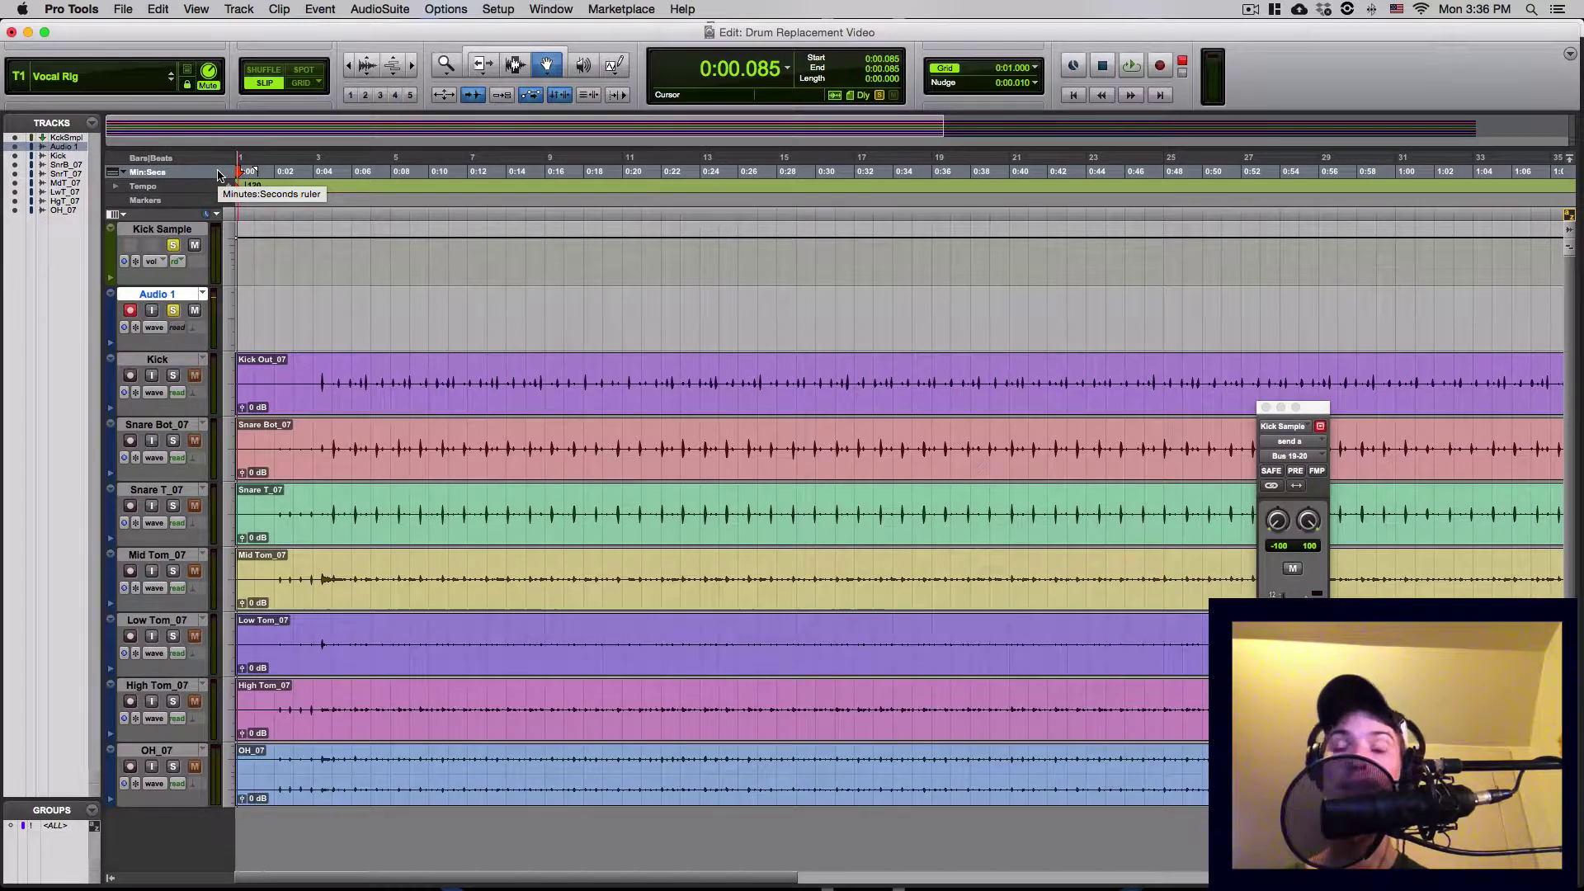
key("space")
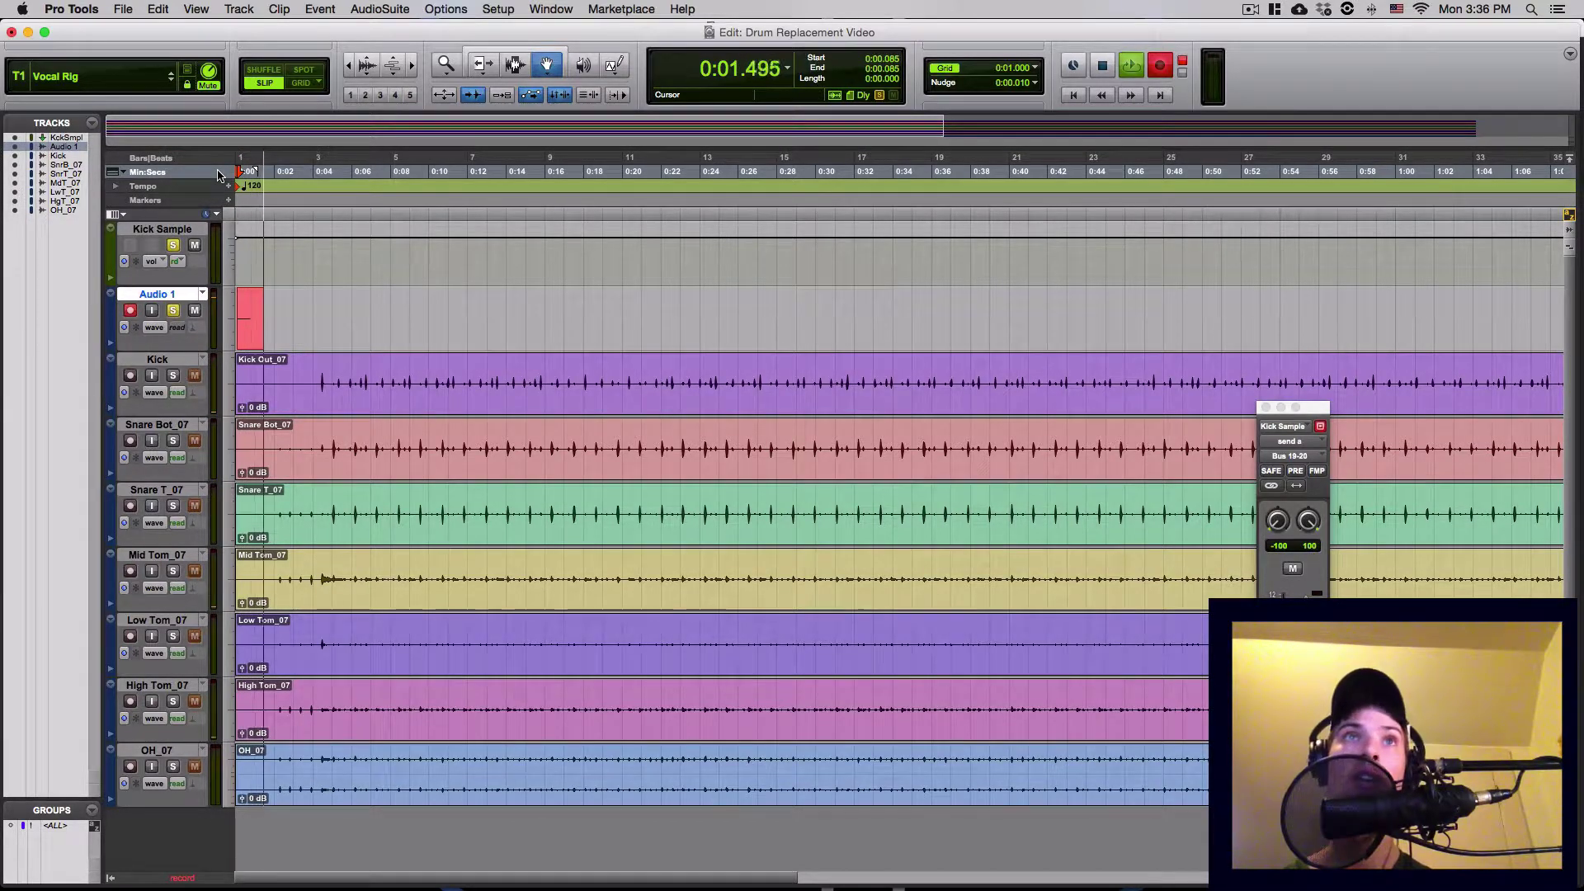
key("super+equal")
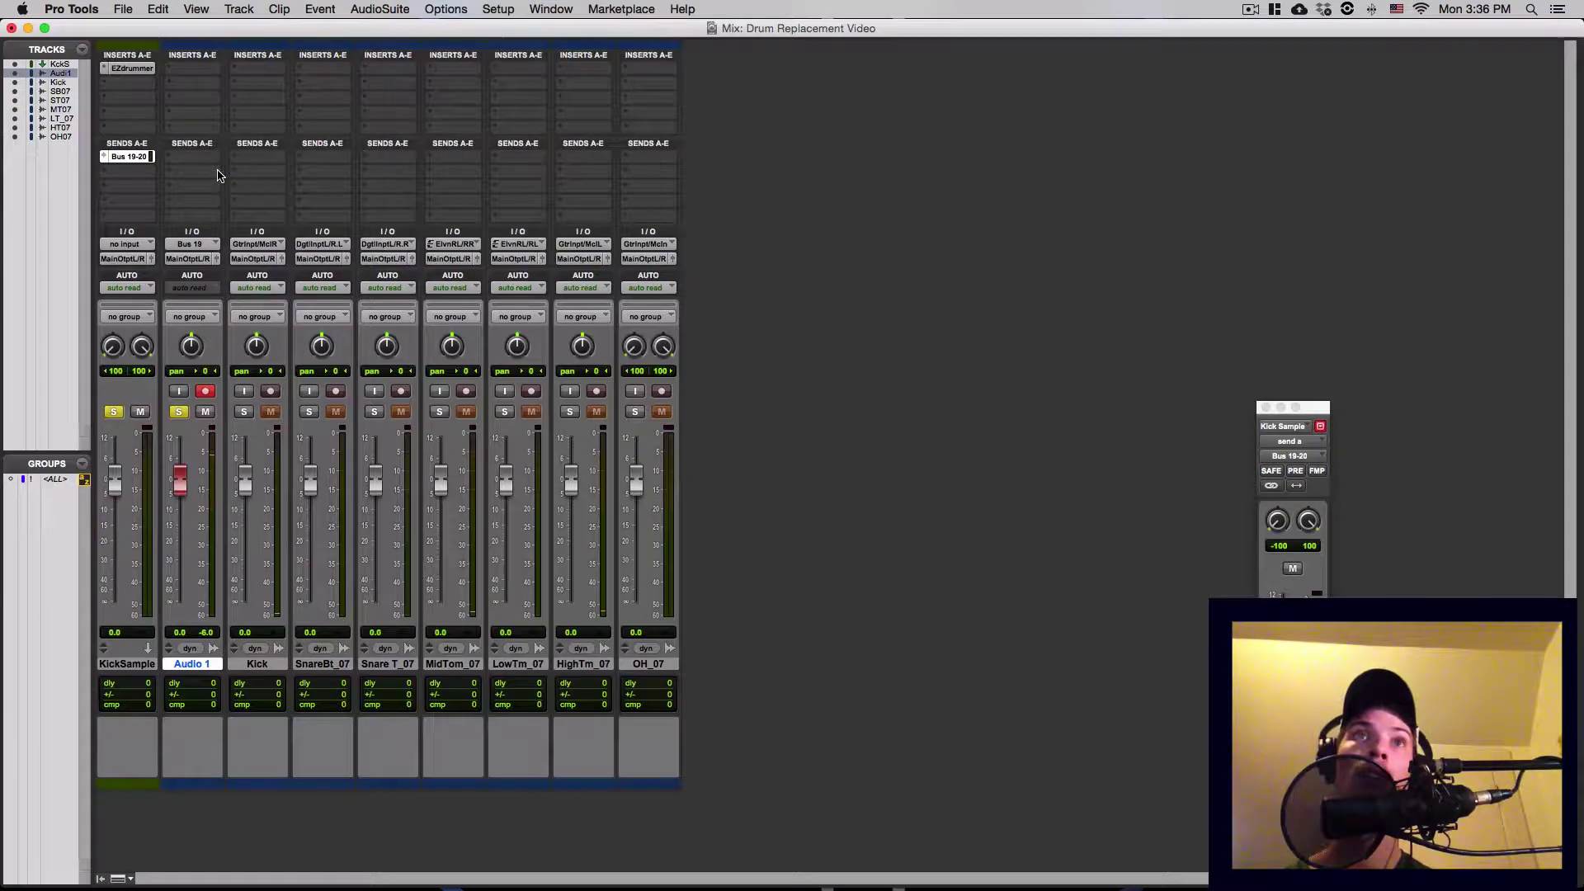
left_click(132, 68)
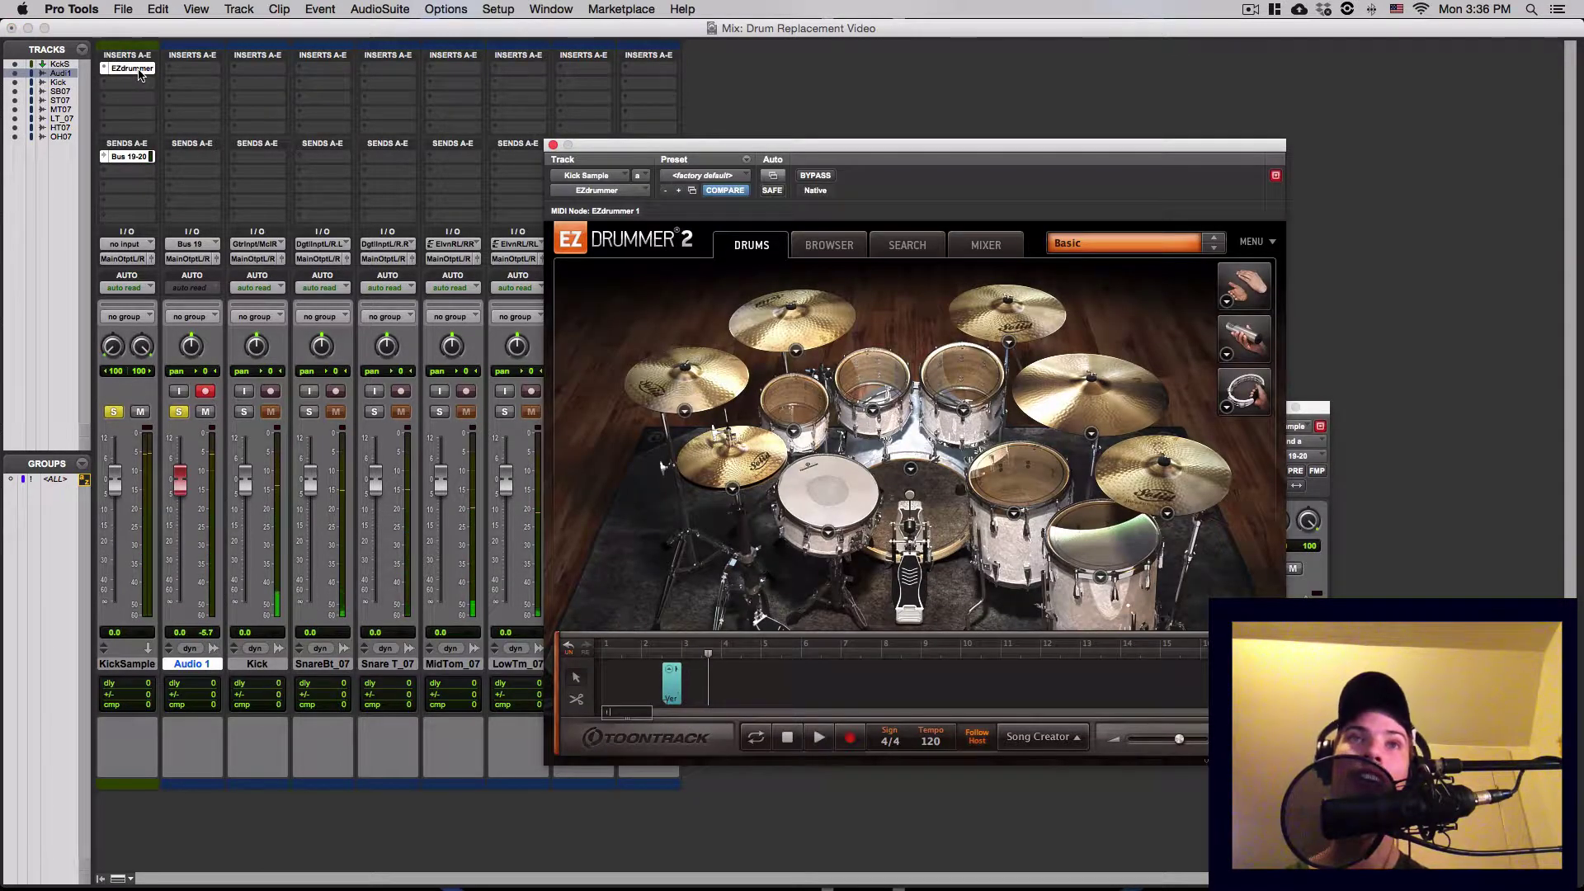
key("space")
key("super+equal")
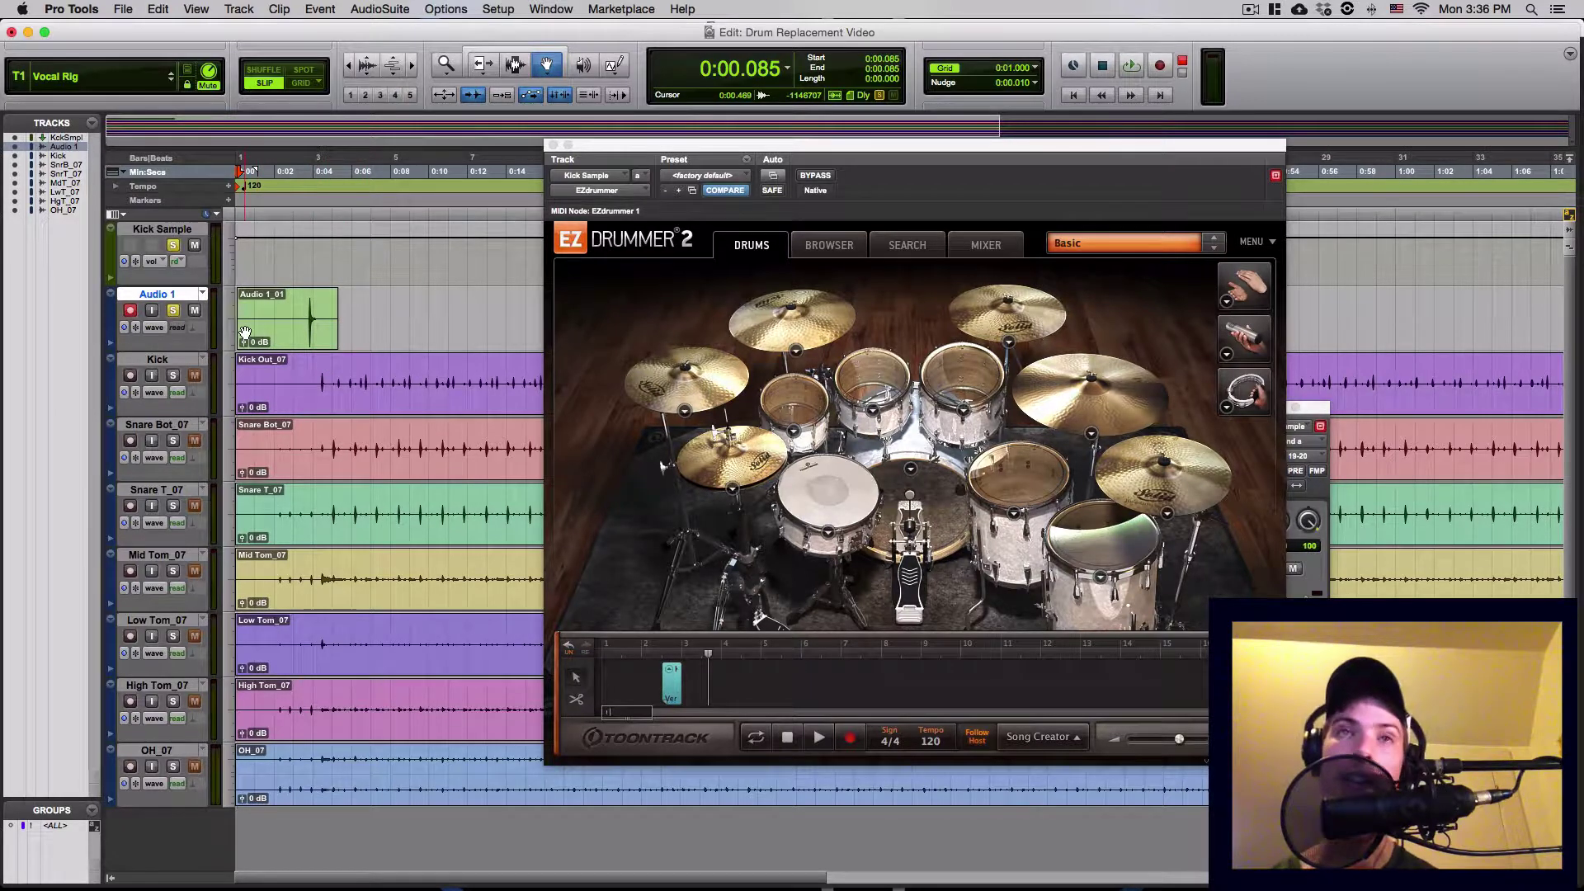
key("super+bracketright")
key("super+bracketright")
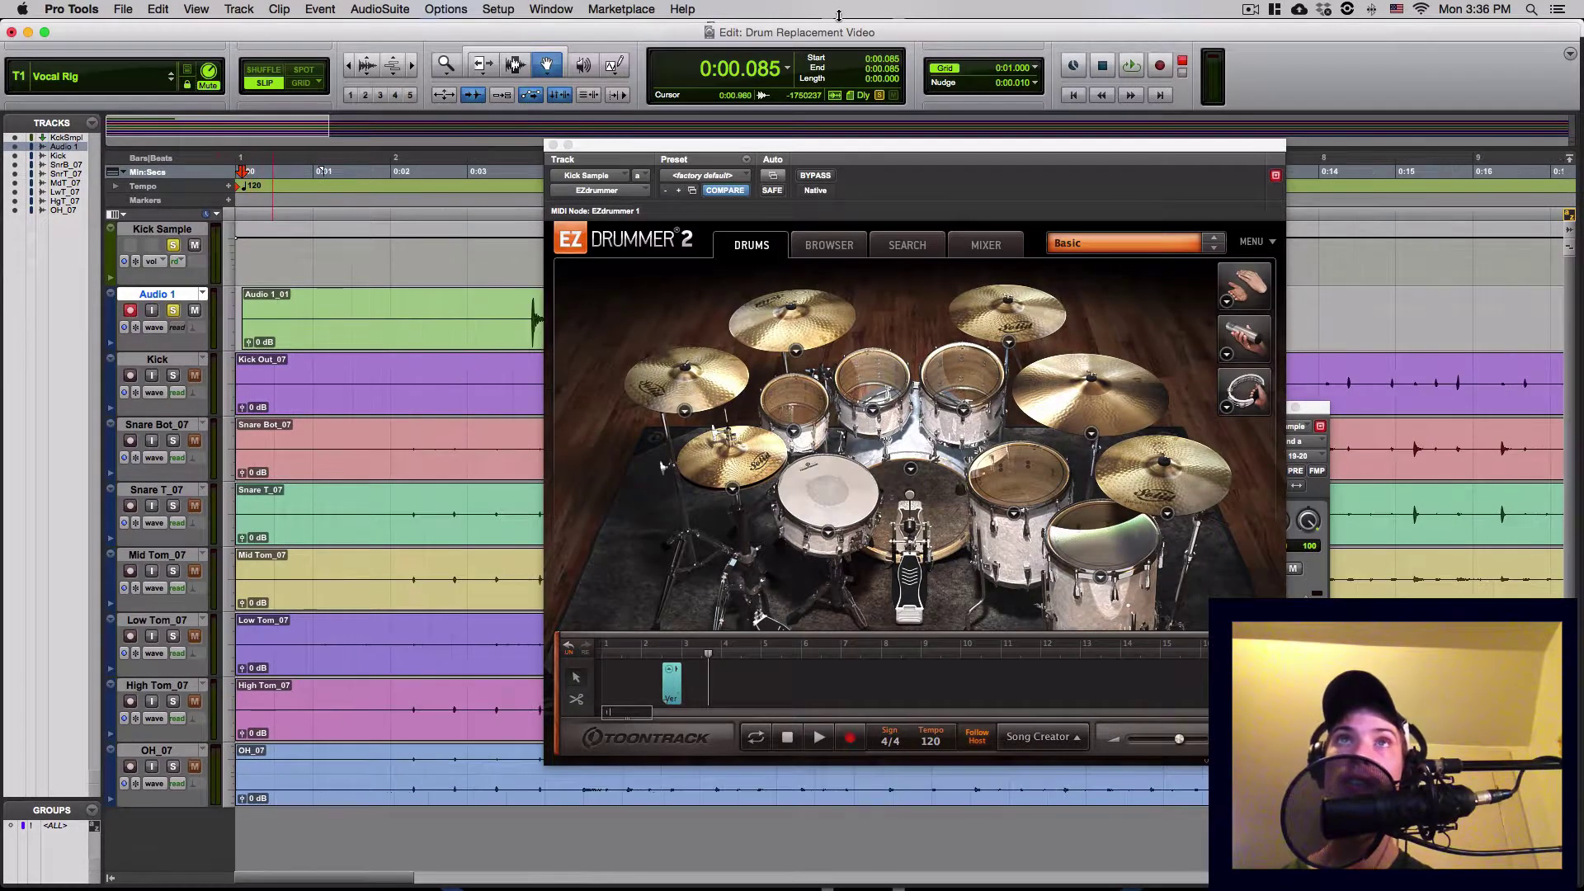
With the Trim tool, cut the silent start off Audio 1_01 toward the kick hit.
left_click(553, 145)
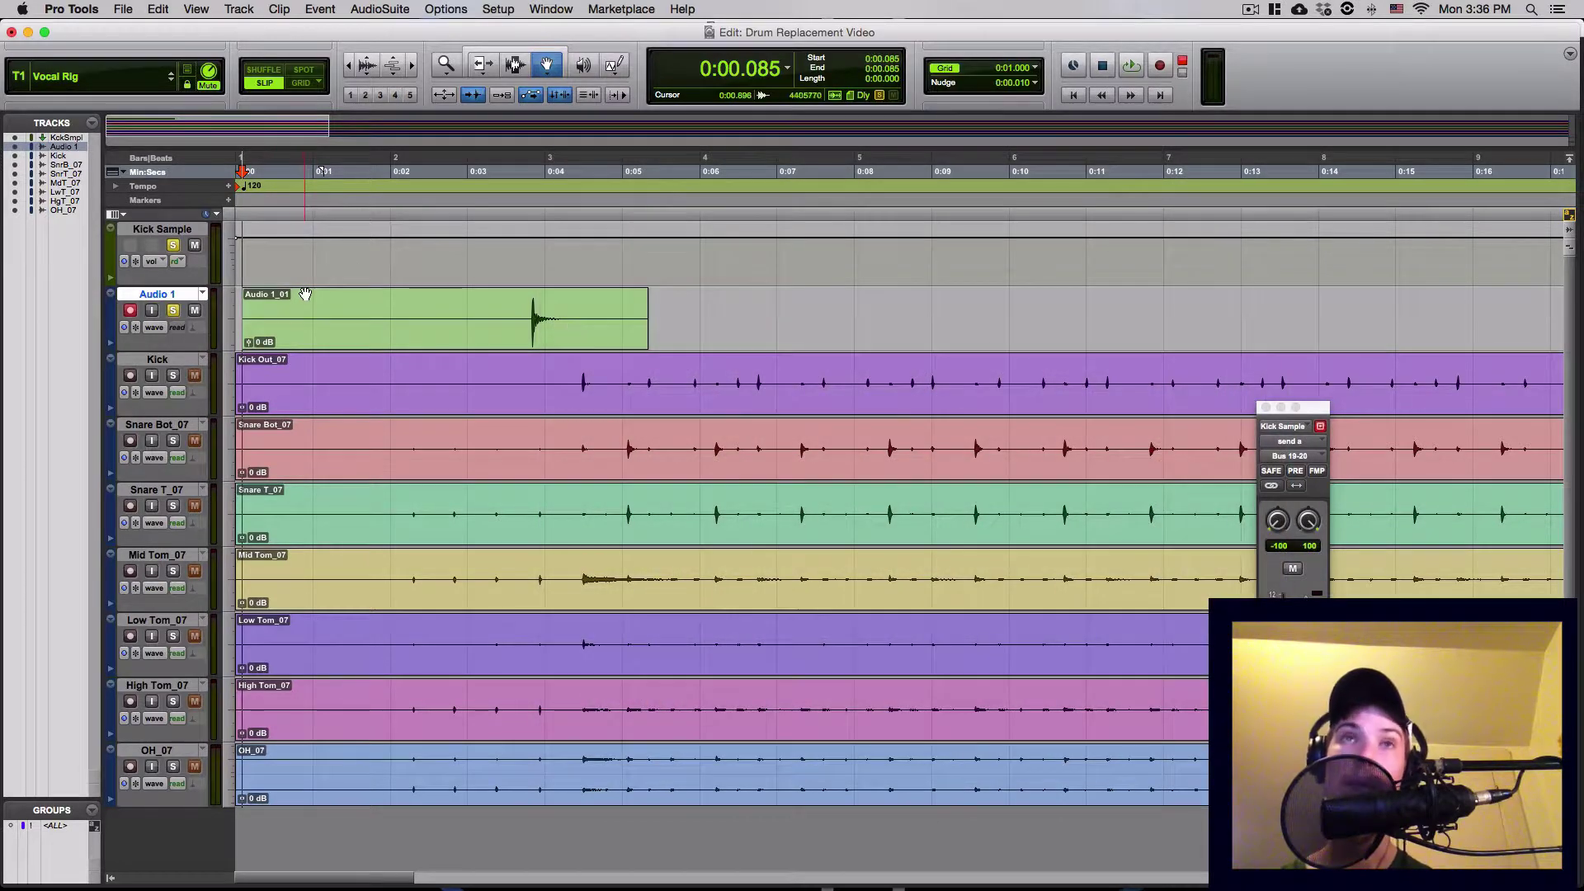
key("F6")
left_click_drag(245, 313, 518, 344)
key("super+bracketright")
key("super+bracketright")
key("super+bracketright")
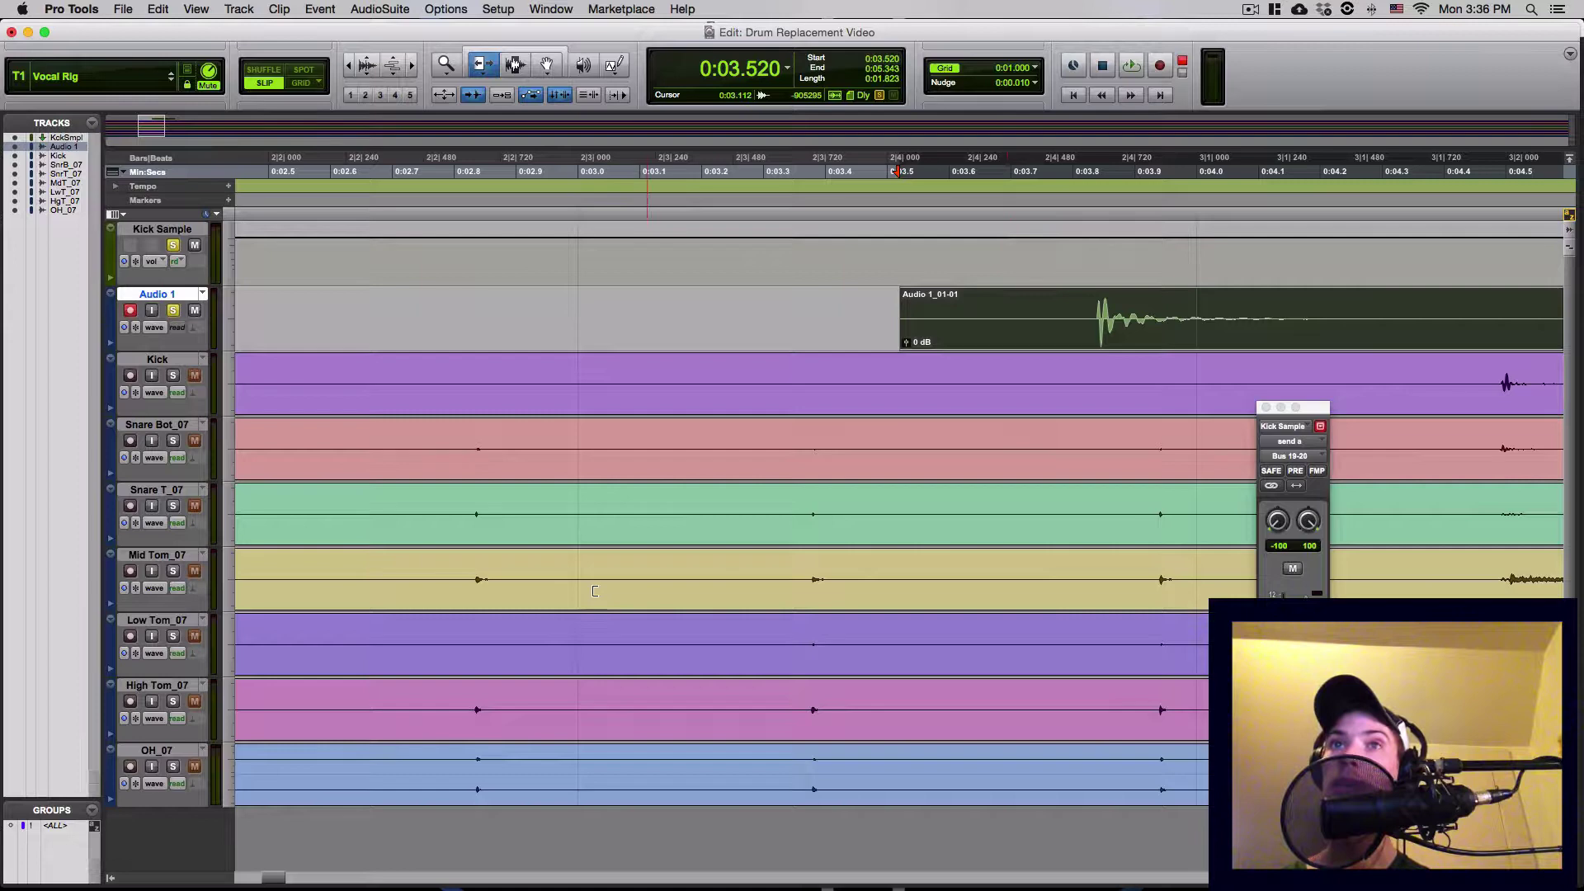
scroll(294, 878, "right", 10)
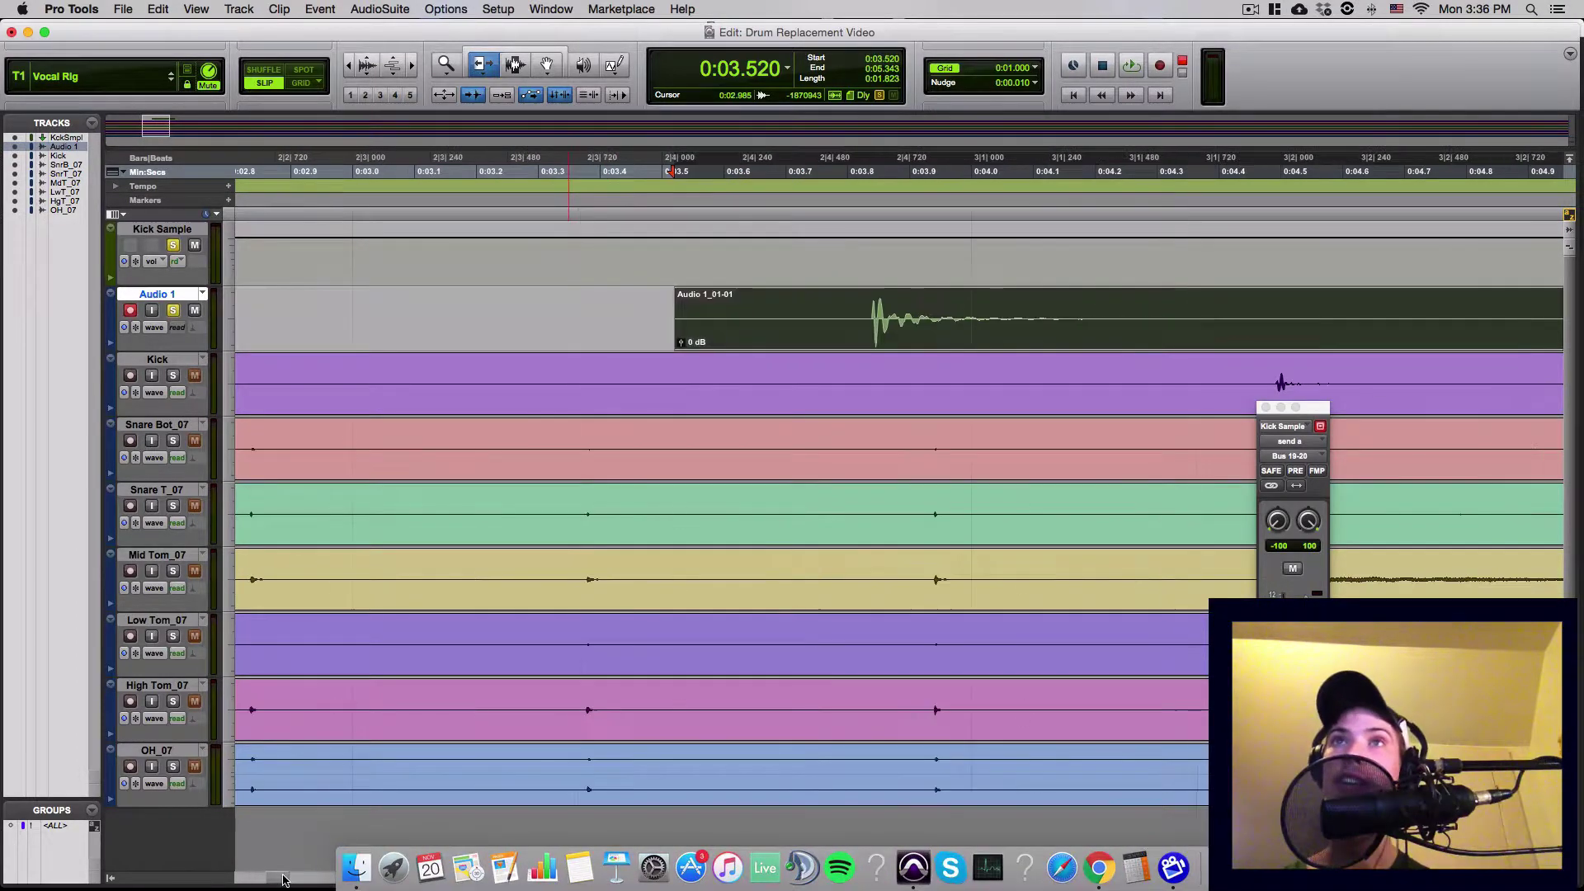
key("super+bracketleft")
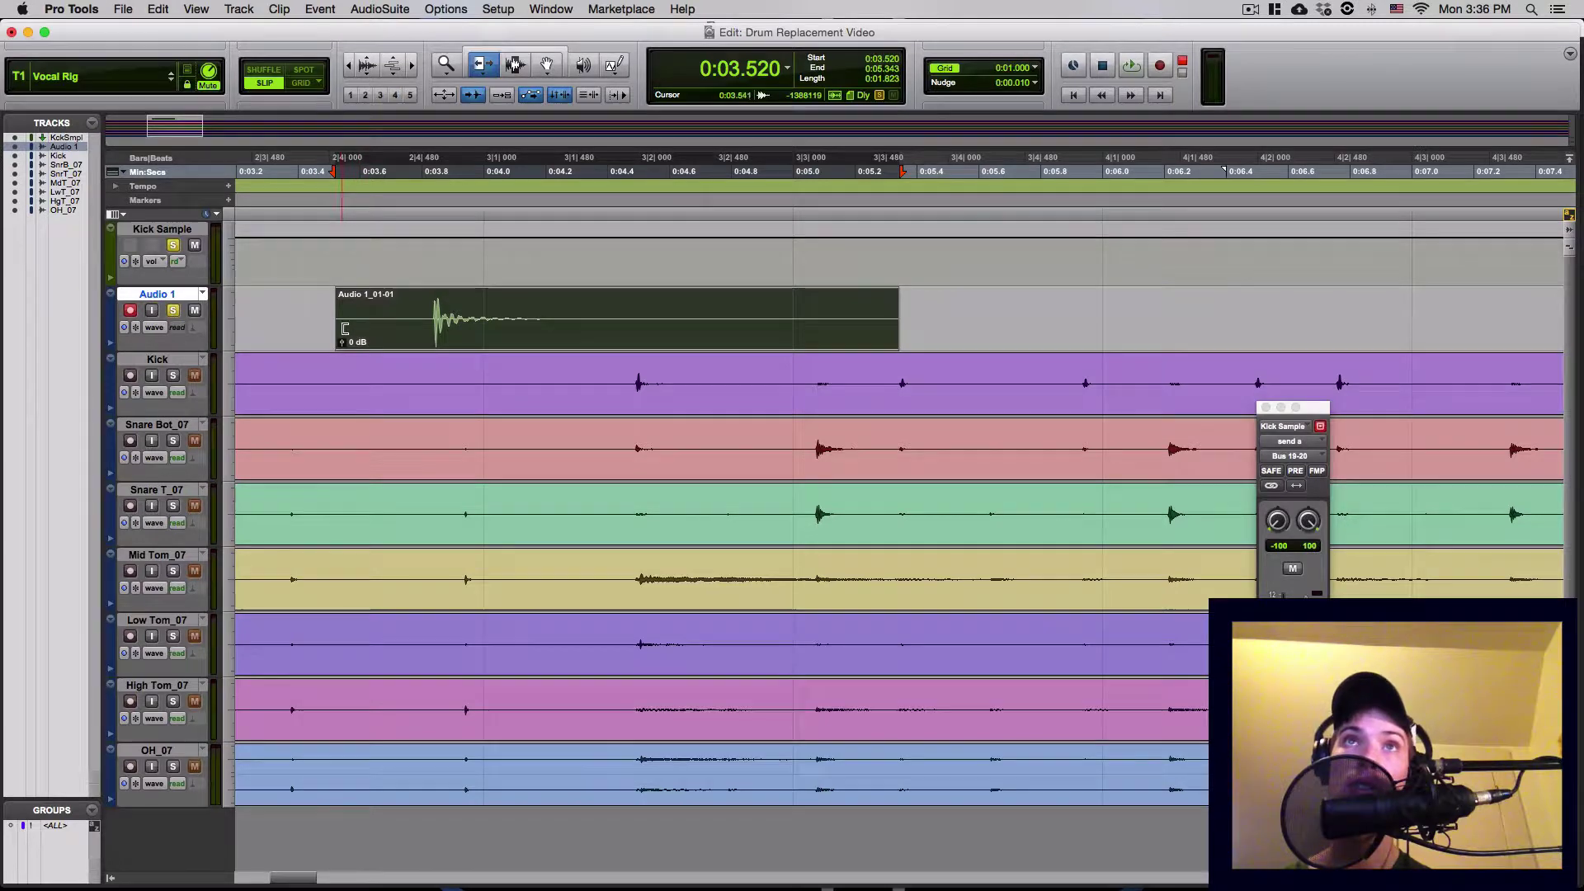
left_click_drag(339, 332, 421, 328)
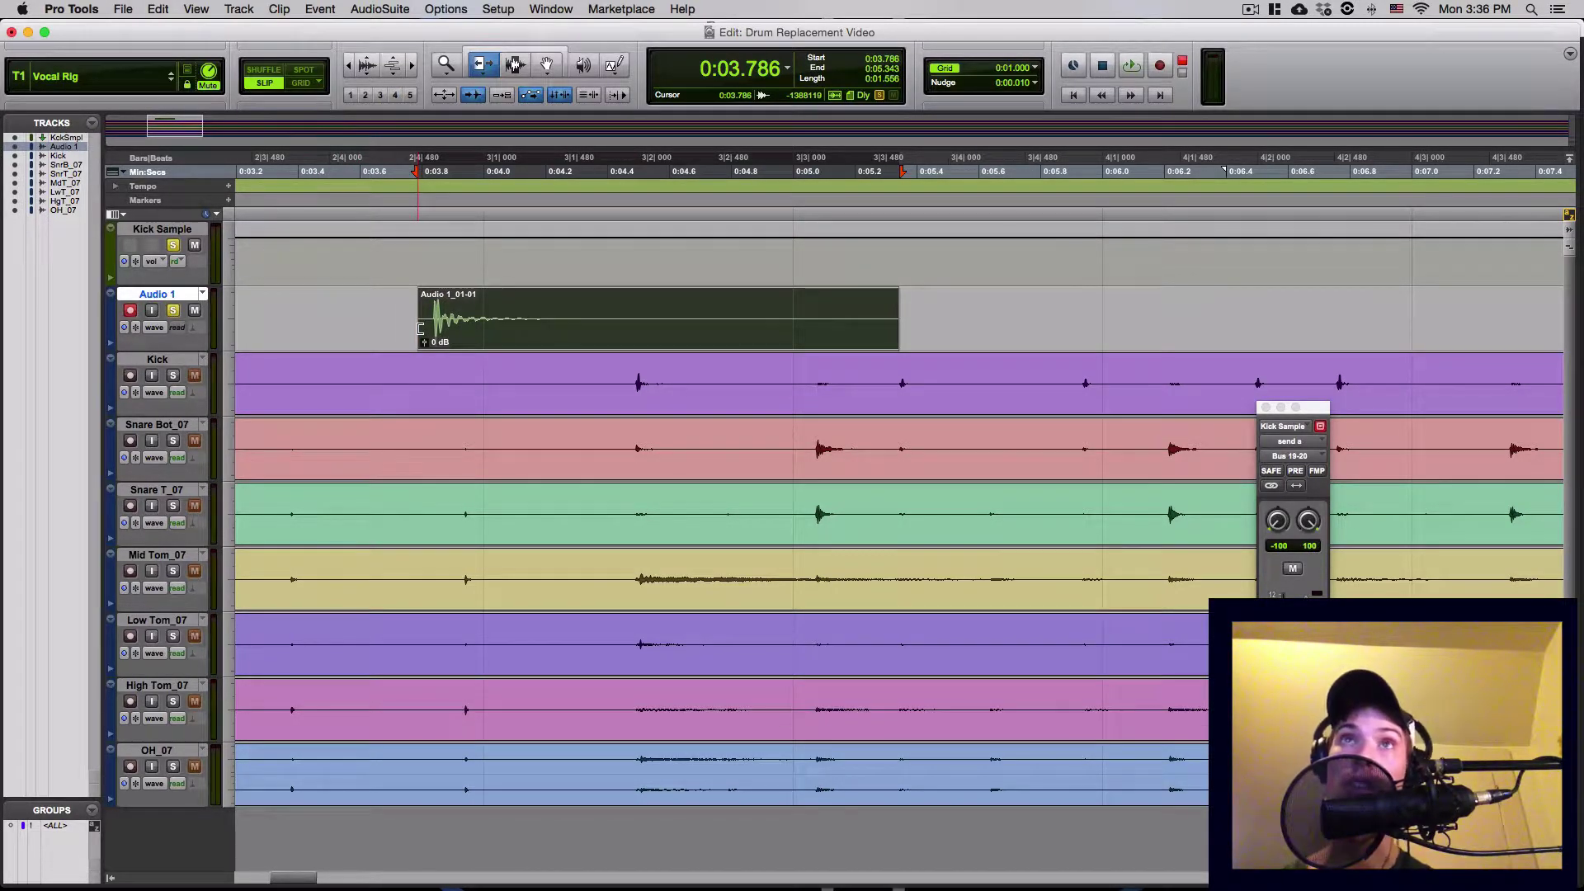
Zoom in and trim the clip start exactly to the kick transient at 0:03.840.
key("r")
key("r")
key("r")
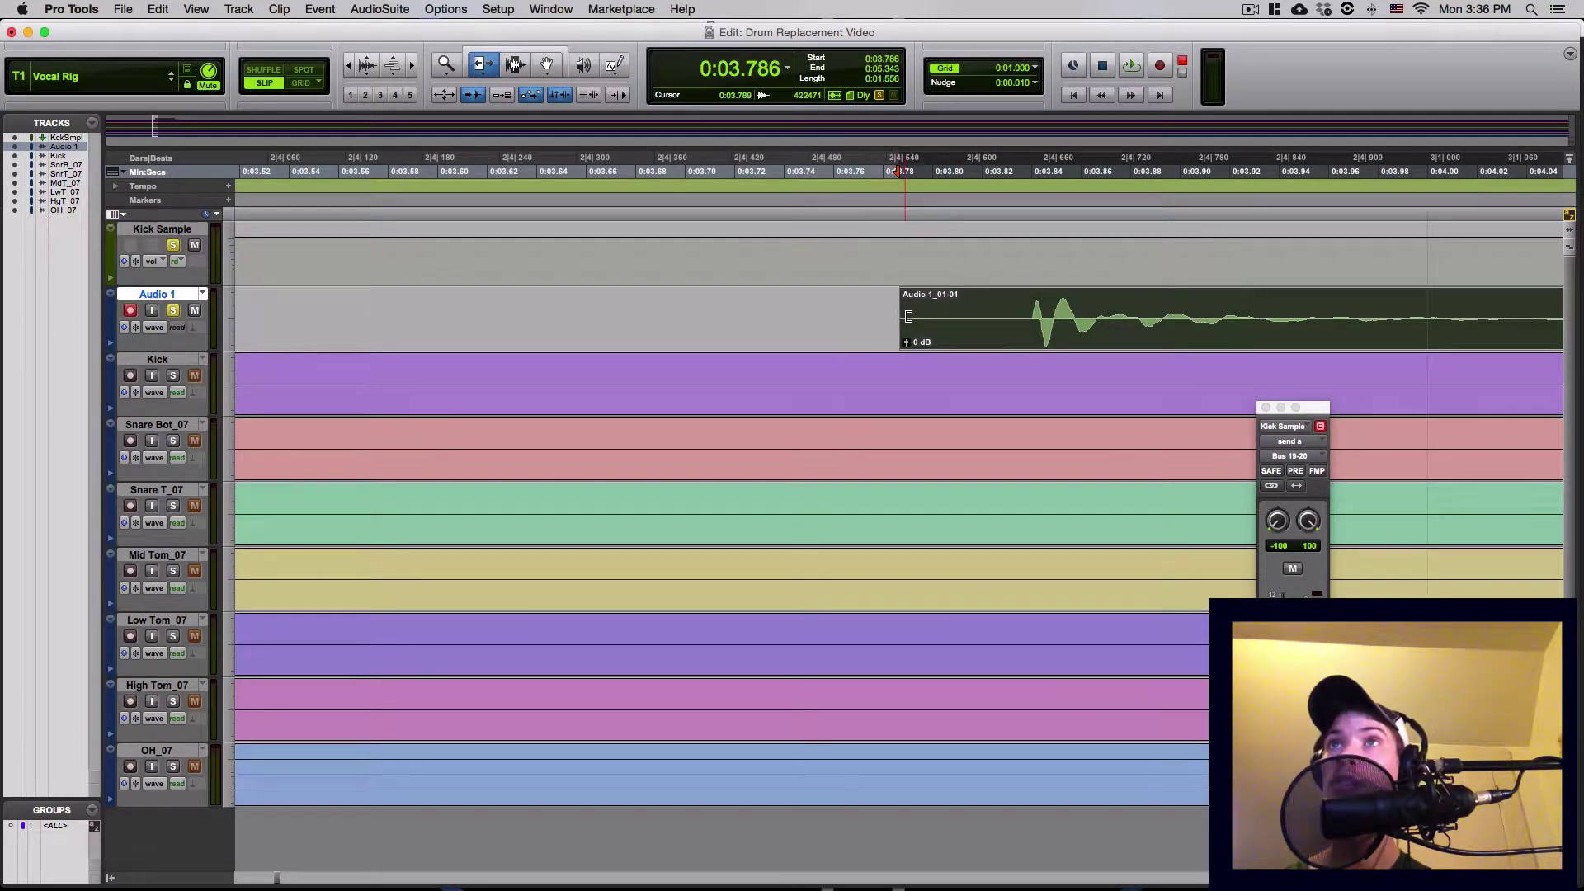
left_click_drag(908, 316, 1100, 340)
key("r")
key("r")
key("r")
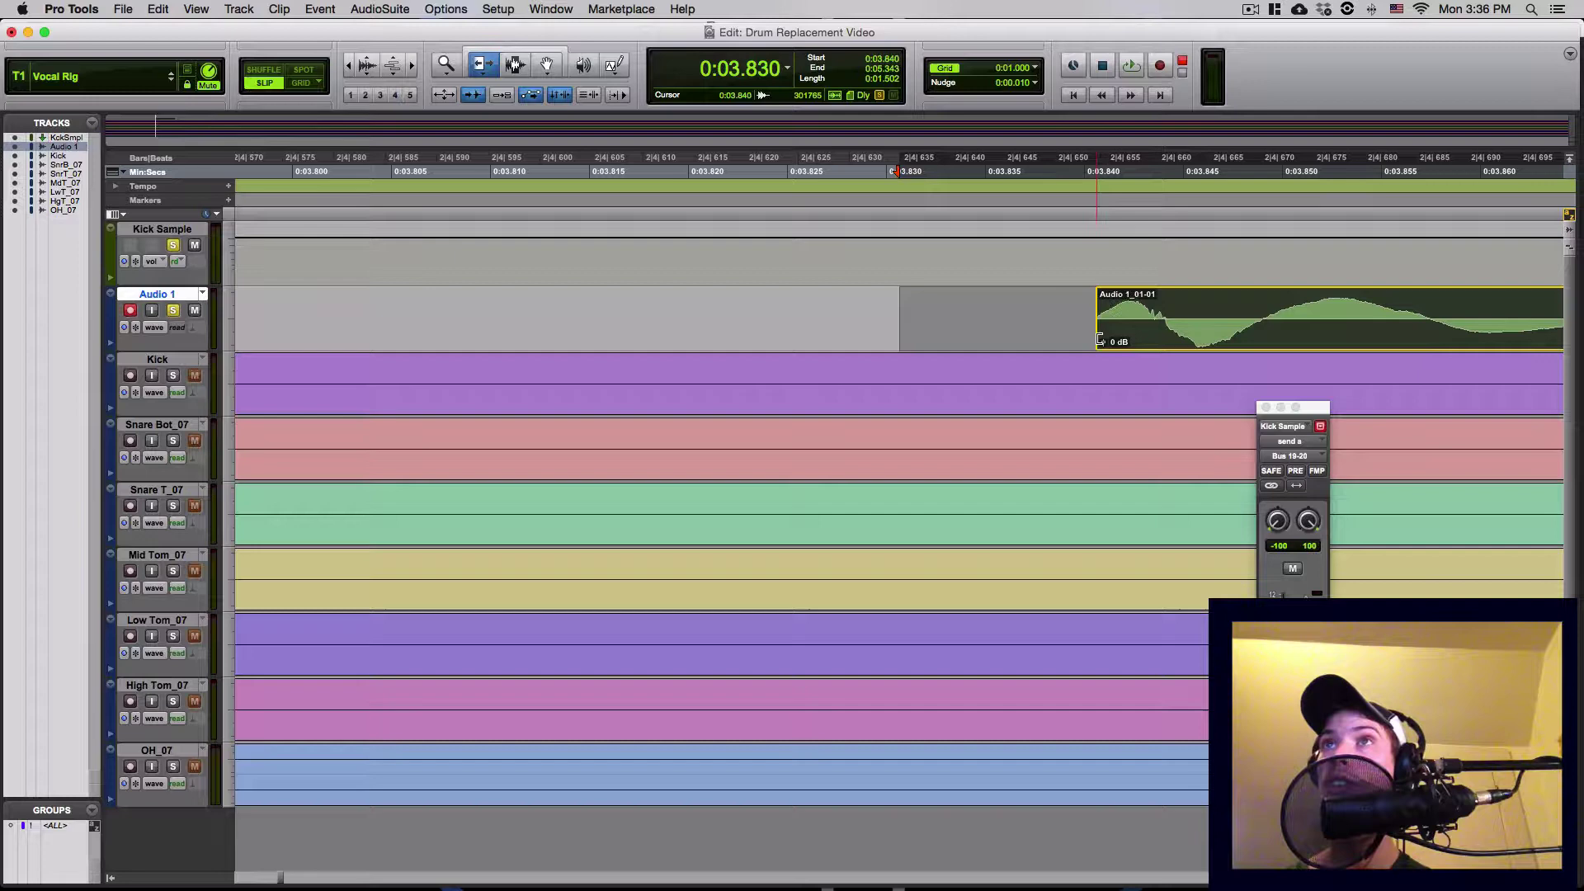
left_click(1100, 340)
key("r")
key("r")
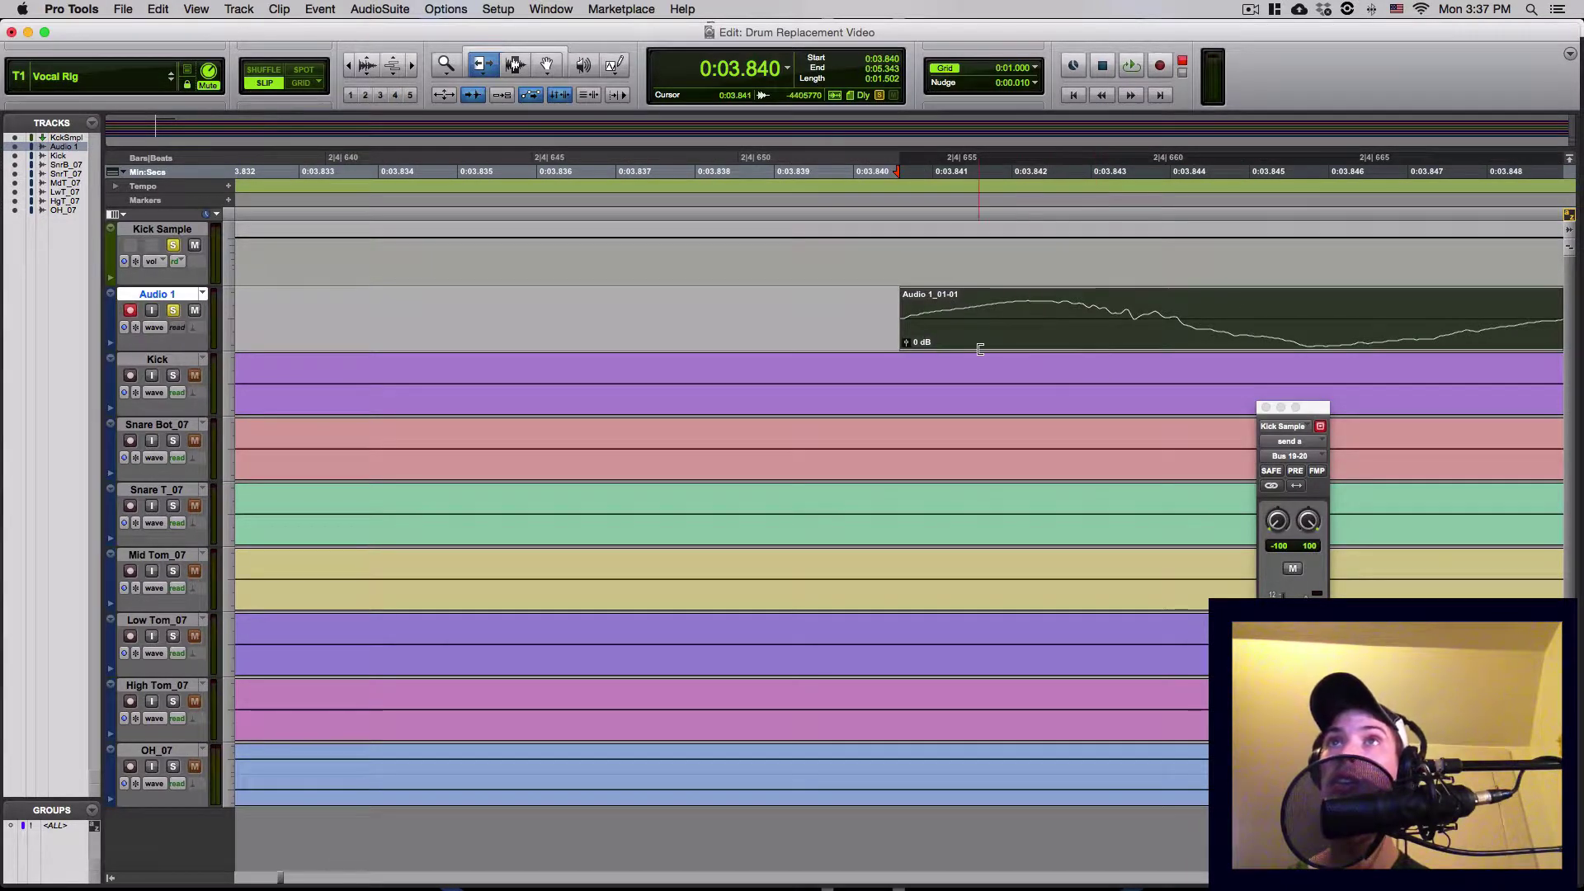
key("r")
key("r")
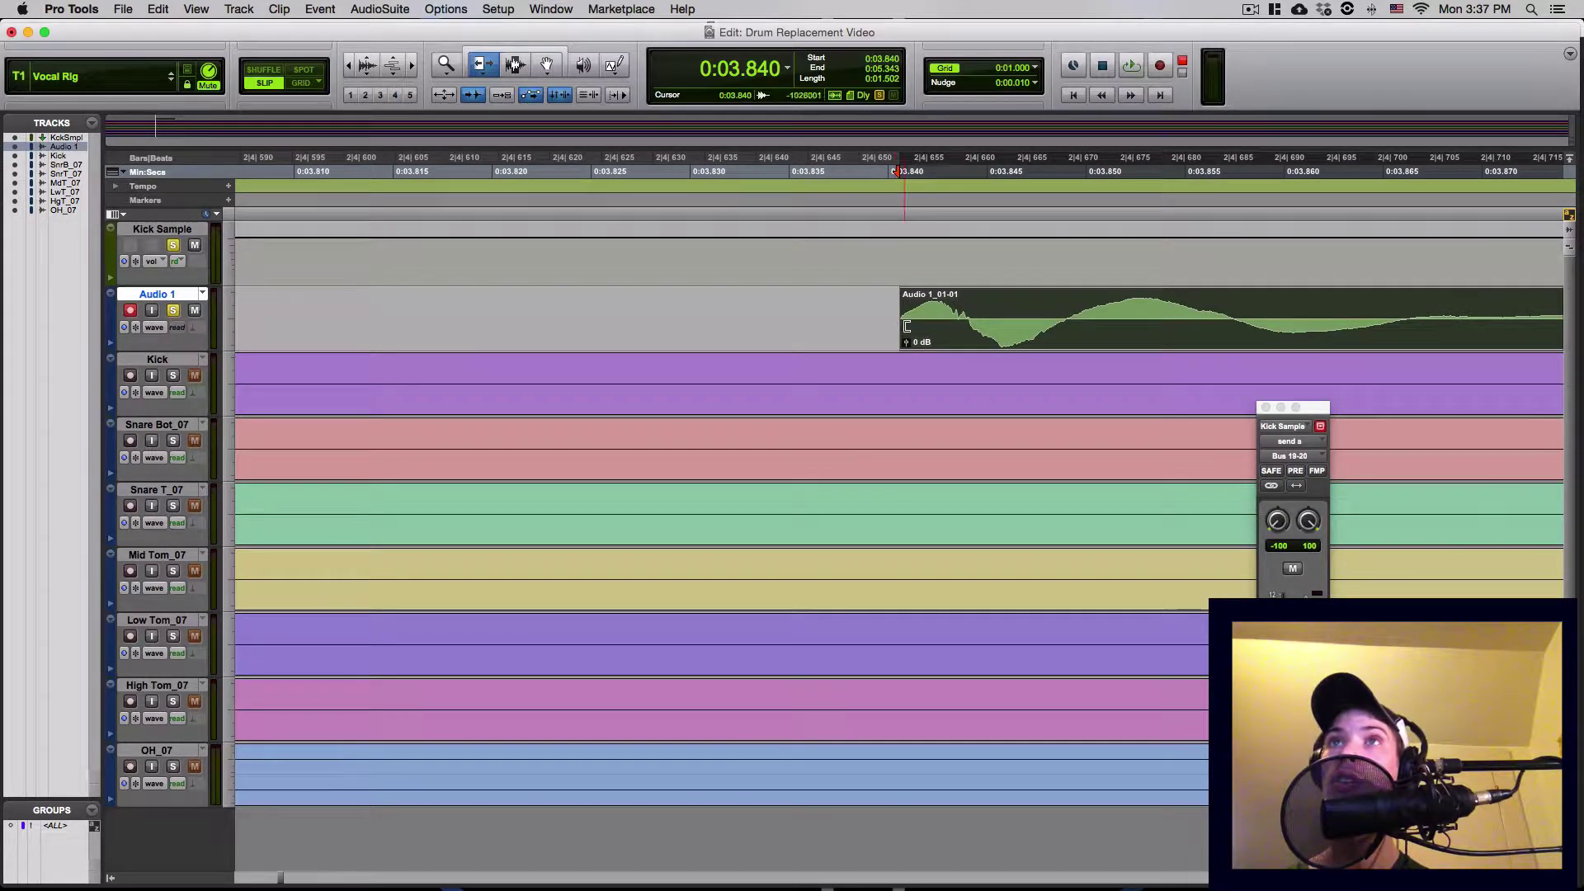
left_click(906, 327)
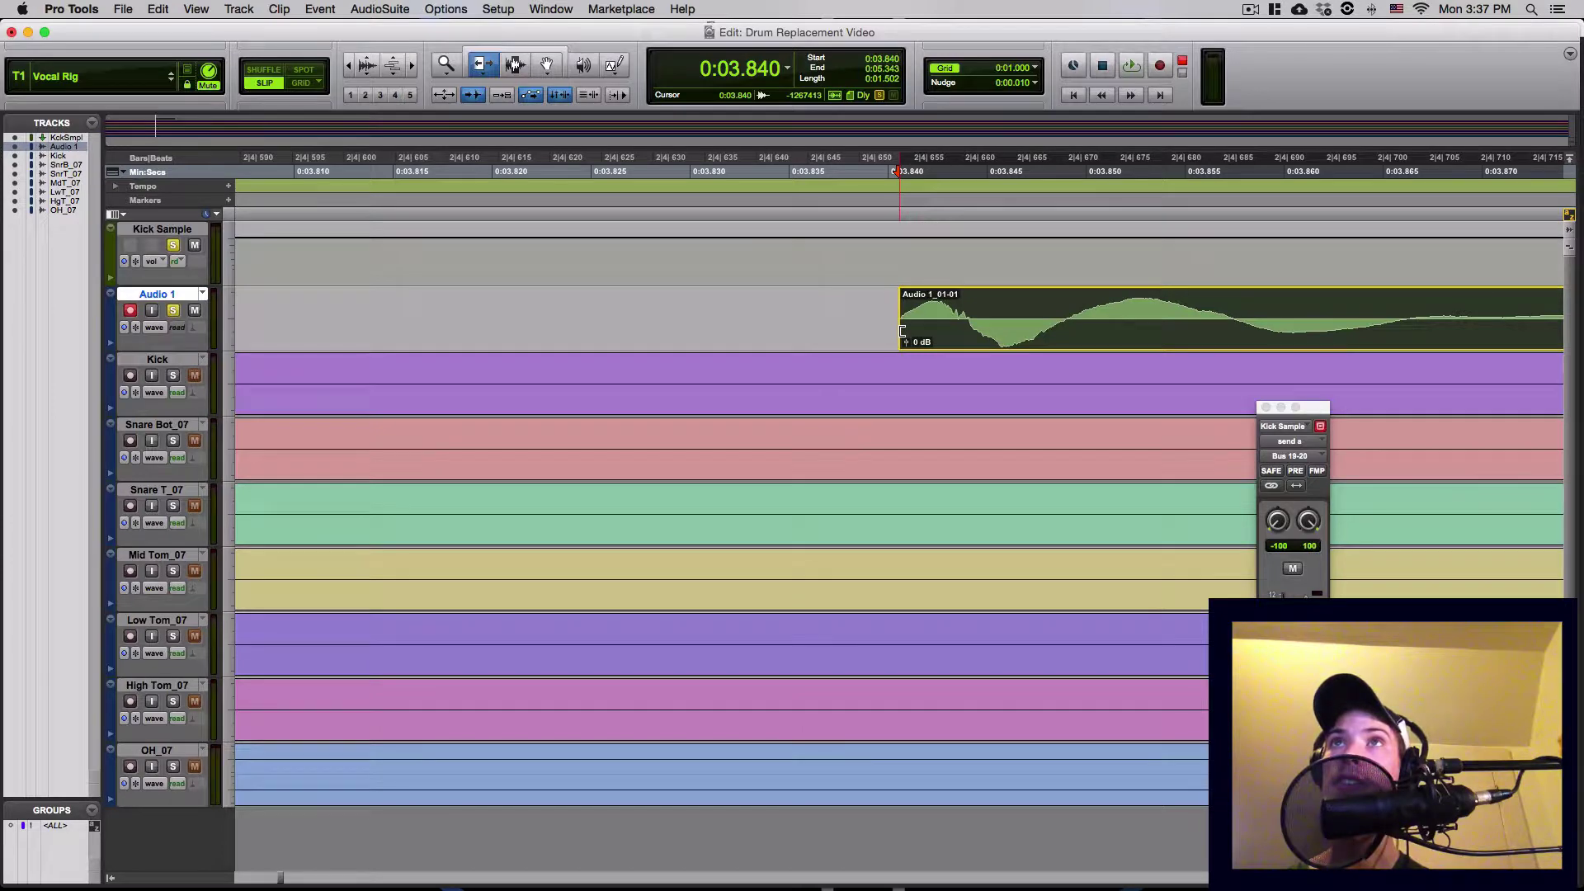
Audition the trimmed kick sample from just before the clip, with Kick Sample unsoloed.
left_click(874, 173)
key("space")
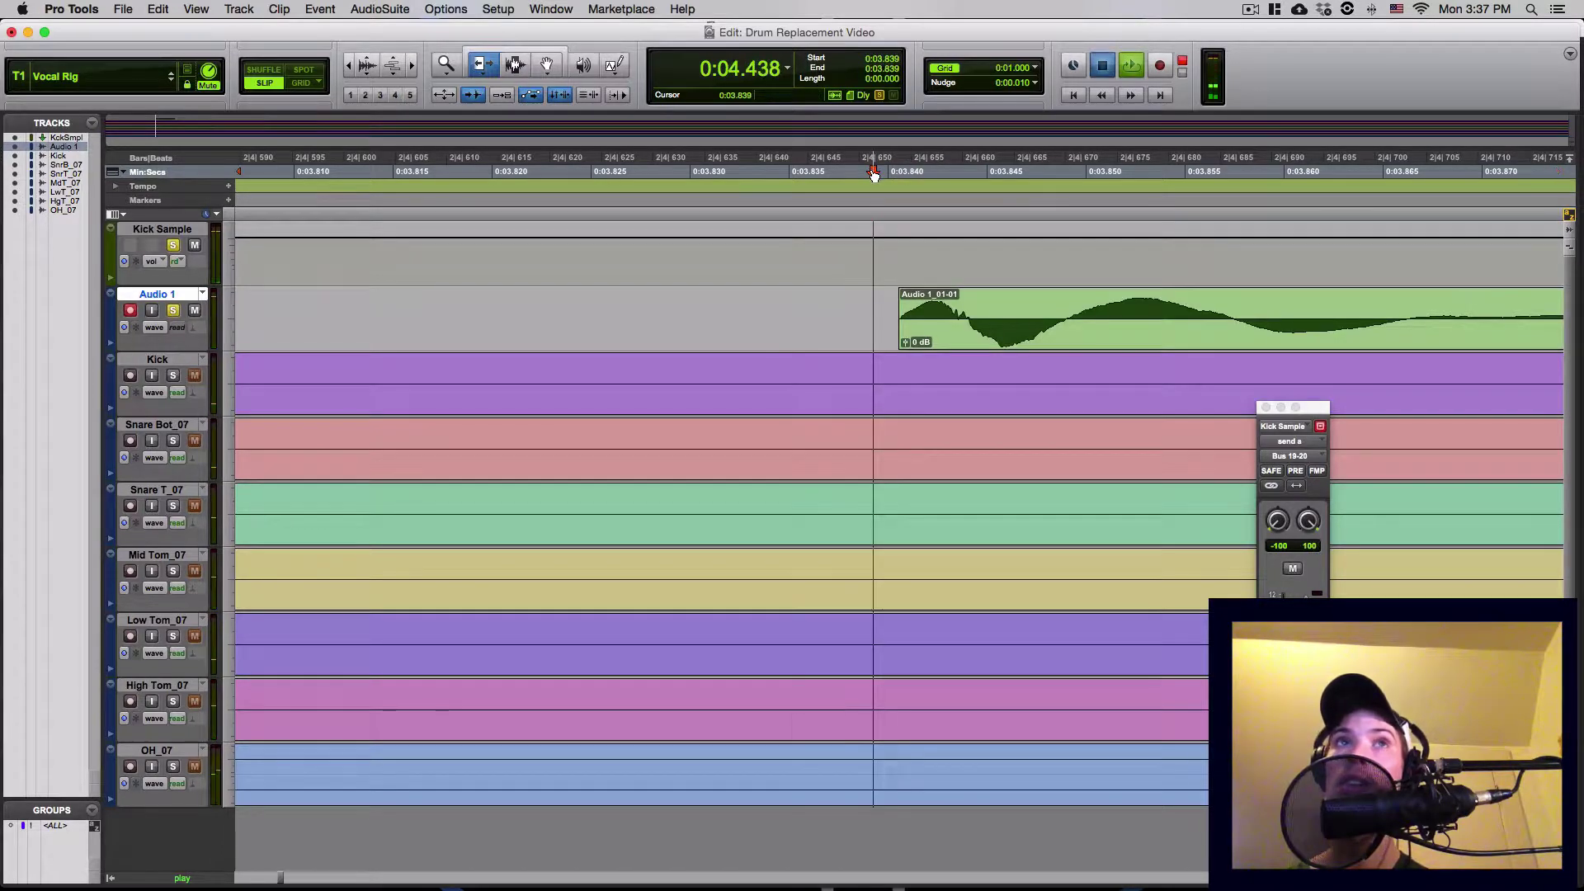
key("space")
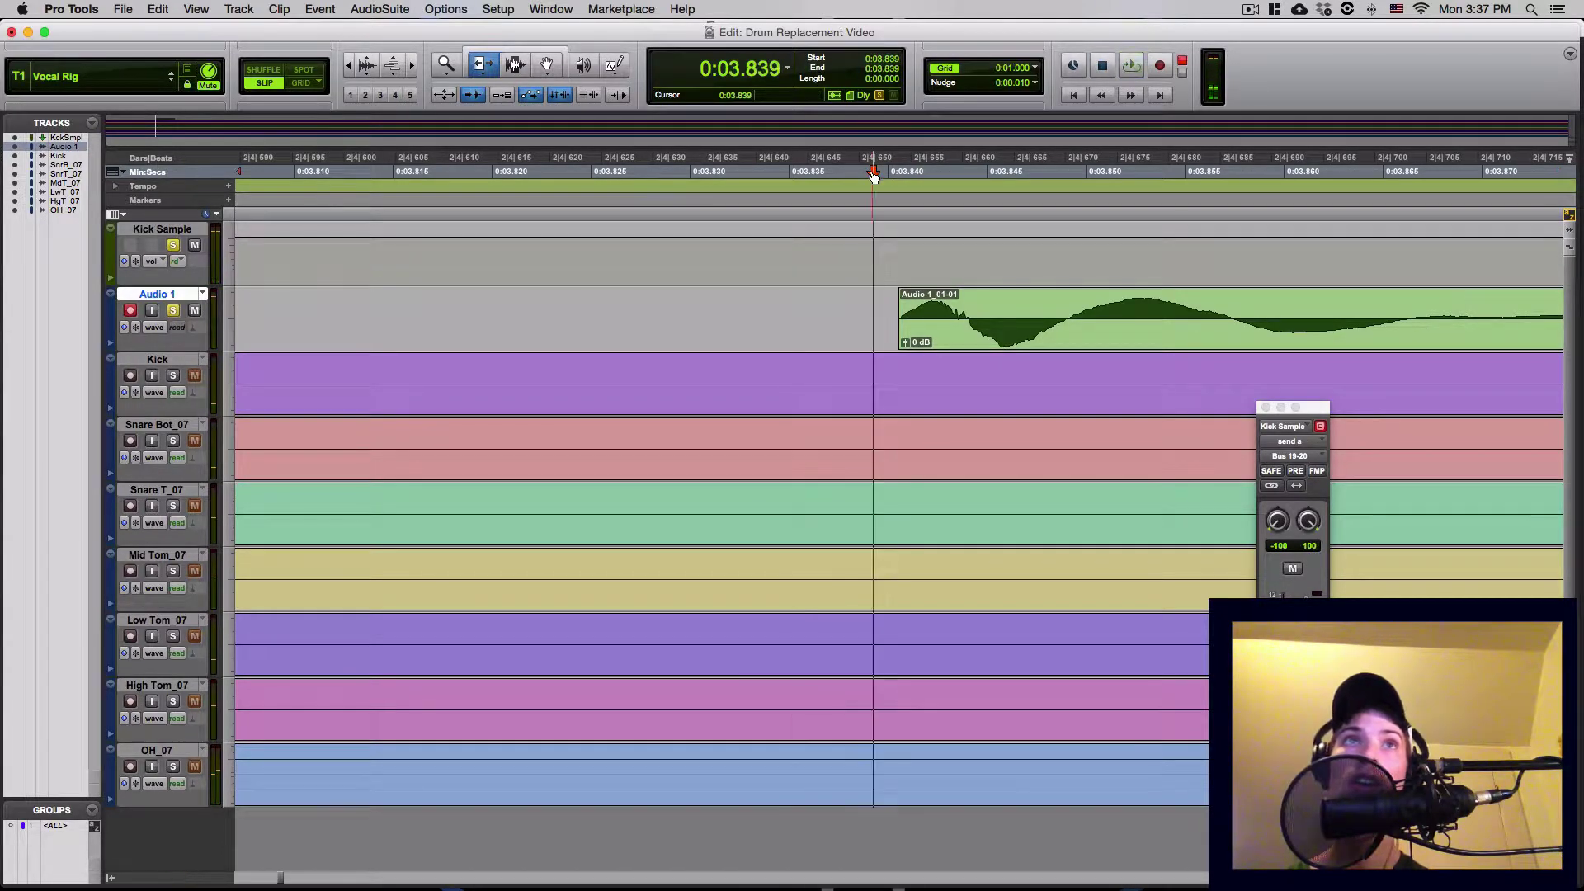
left_click(173, 246)
key("space")
key("space")
key("space")
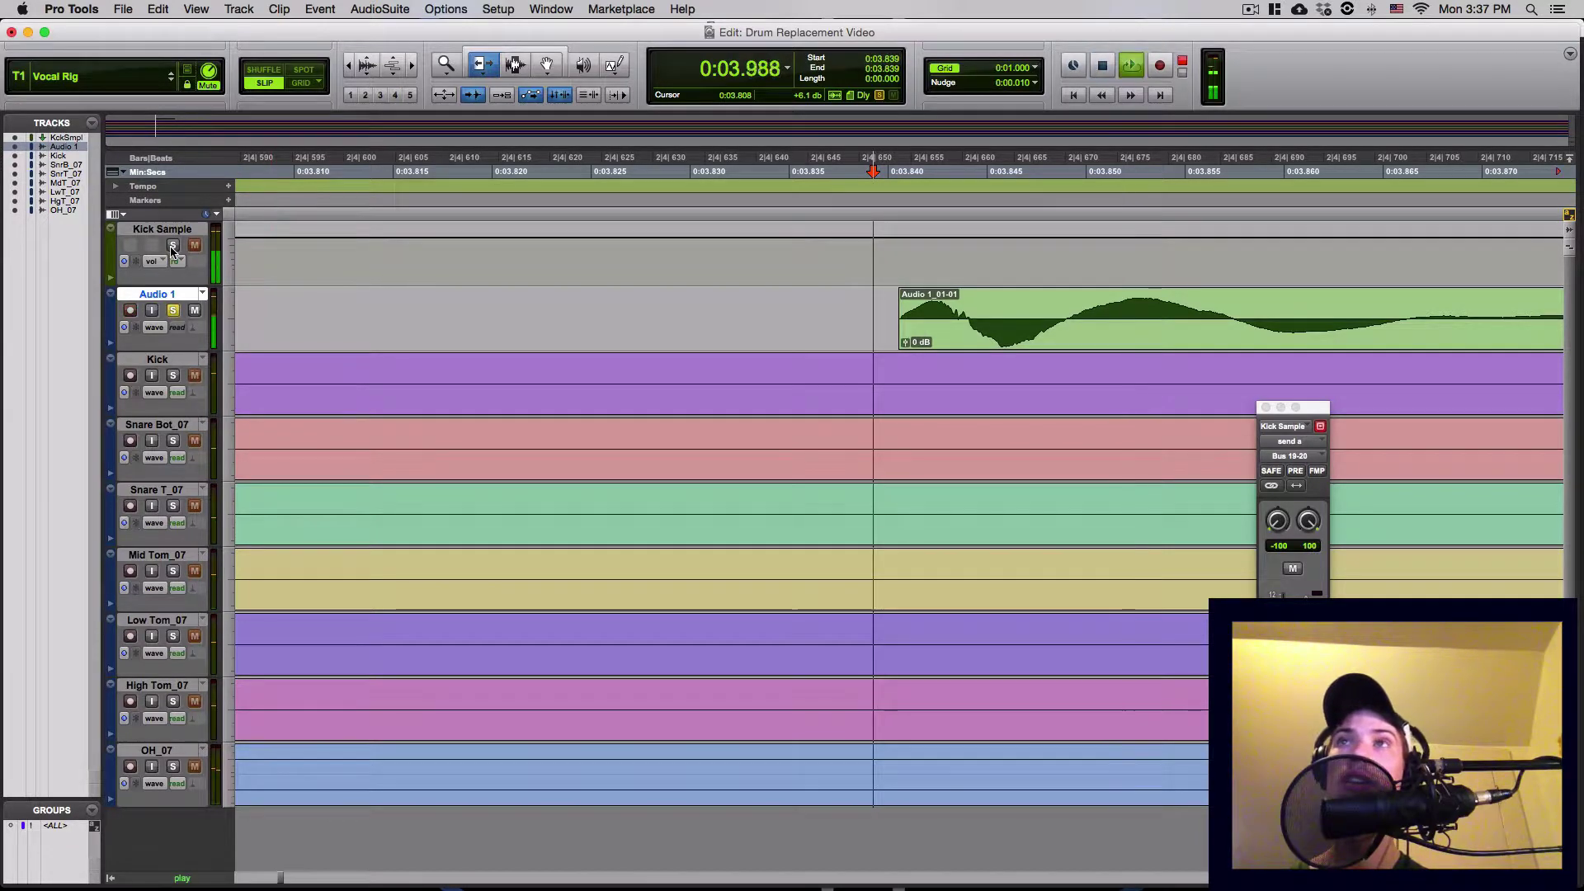
key("space")
Shorten the sample clip's tail to end around 0:04.19, then switch to the Selector tool.
key("r")
key("r")
key("r")
key("r")
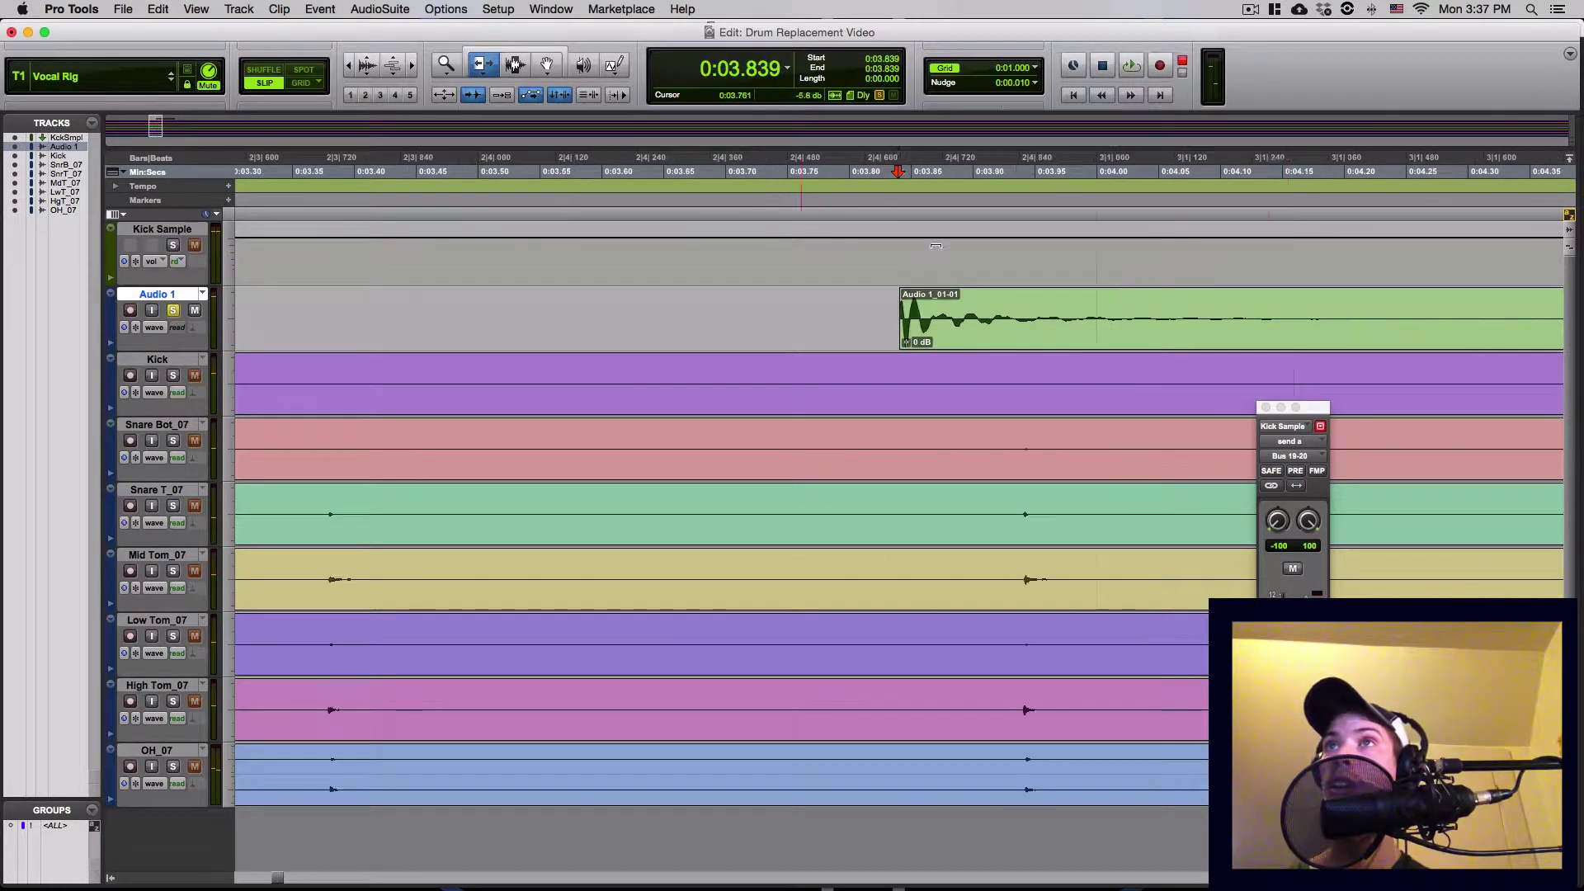
key("r")
key("r")
left_click_drag(1360, 330, 1008, 330)
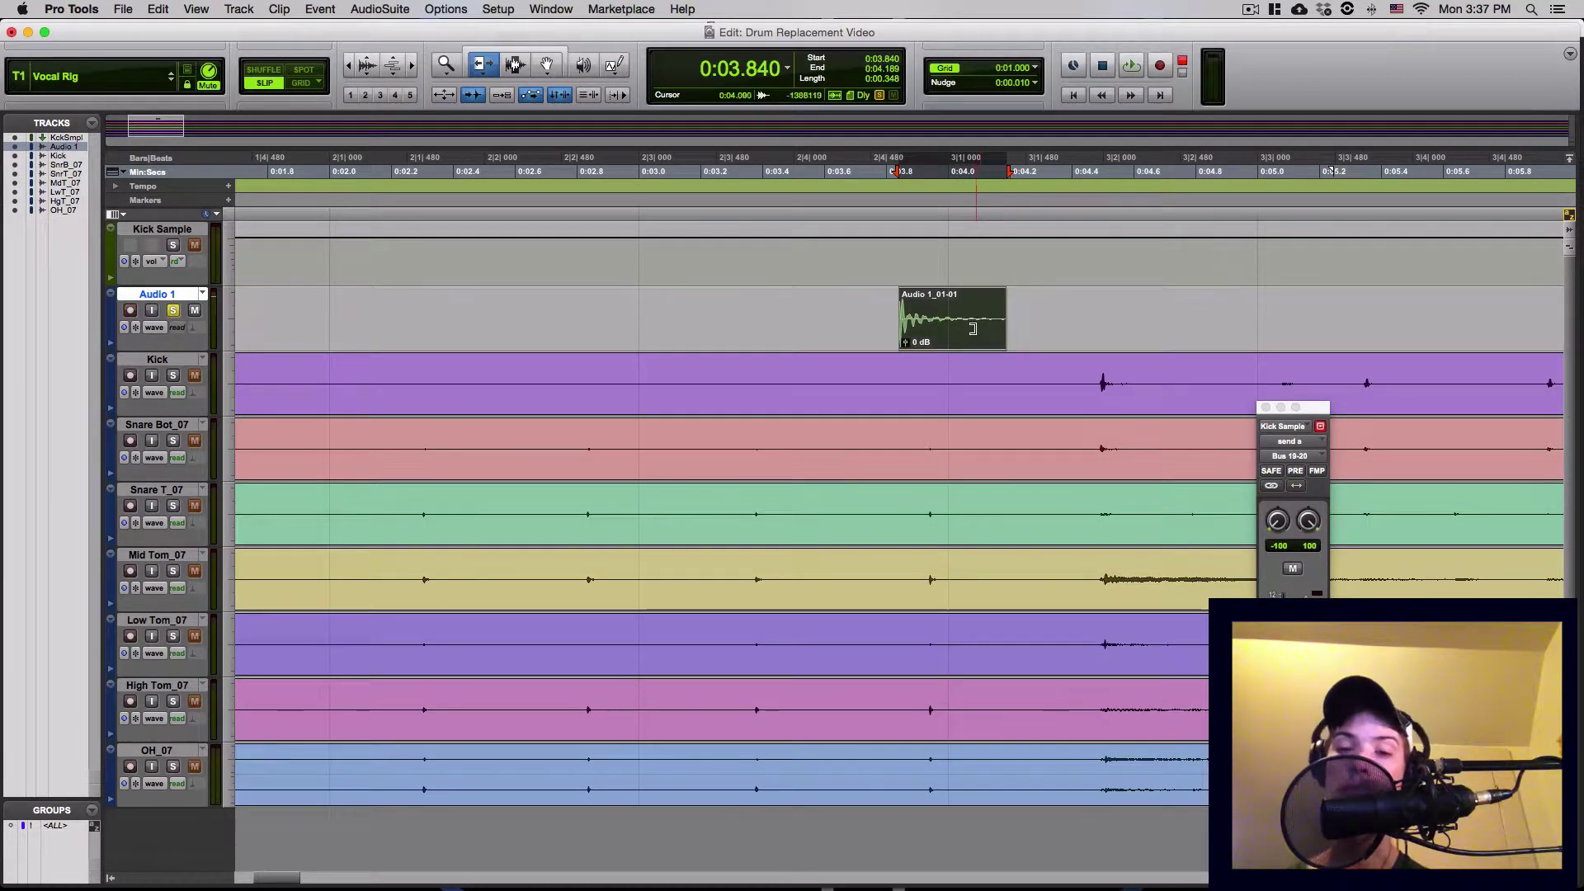
key("F7")
left_click(891, 330)
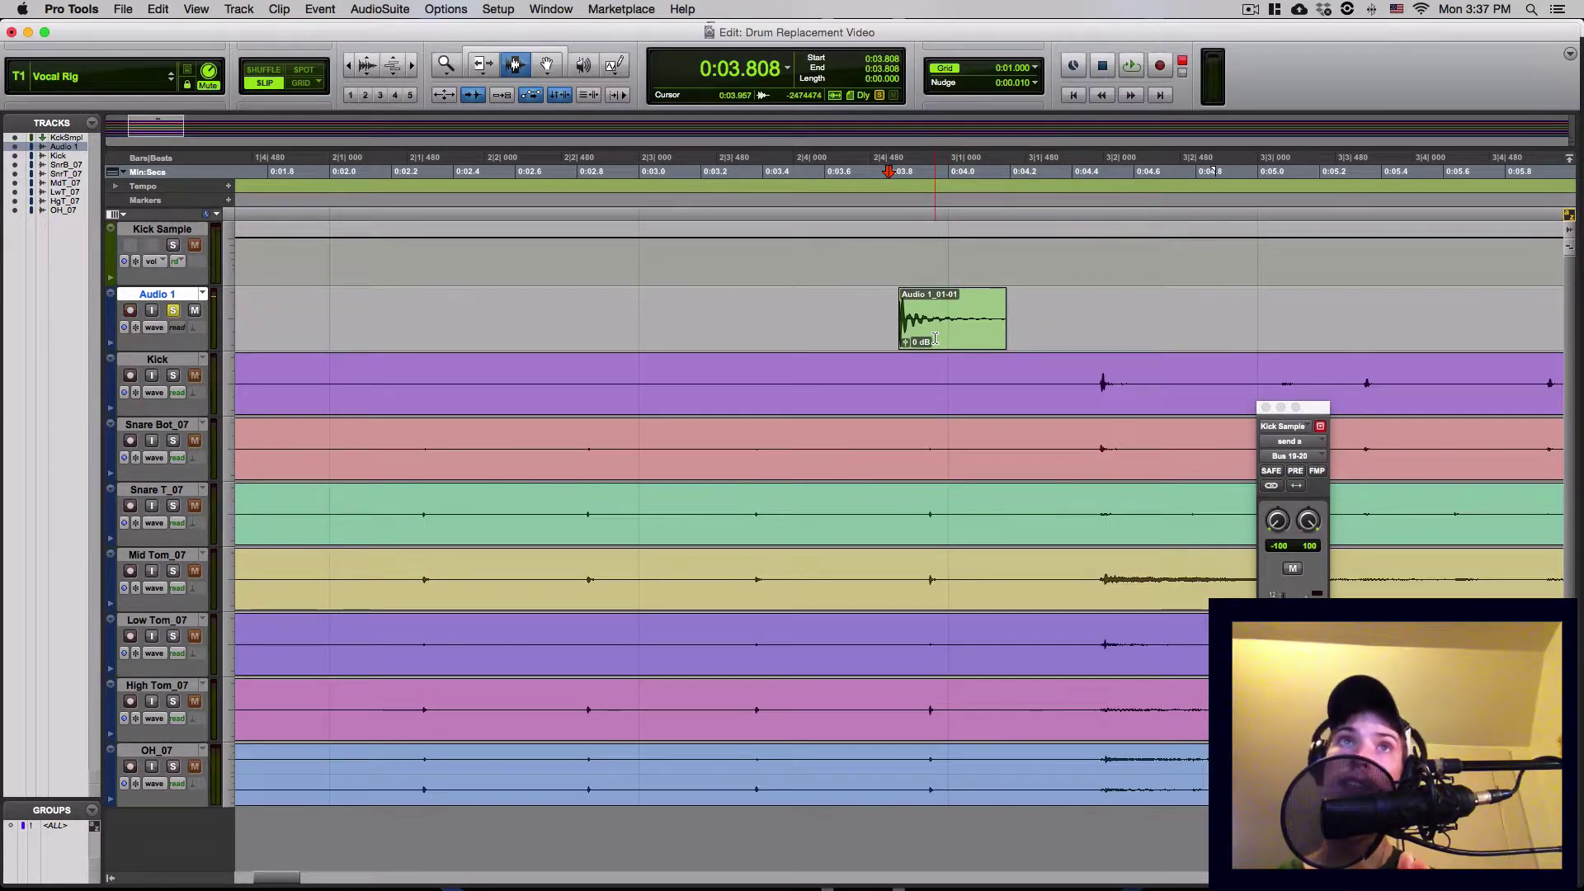
In Grid mode, copy the trimmed Audio 1_01-01 clip, delete it from Audio 1, and add the Kick track to the selection.
key("shift+r")
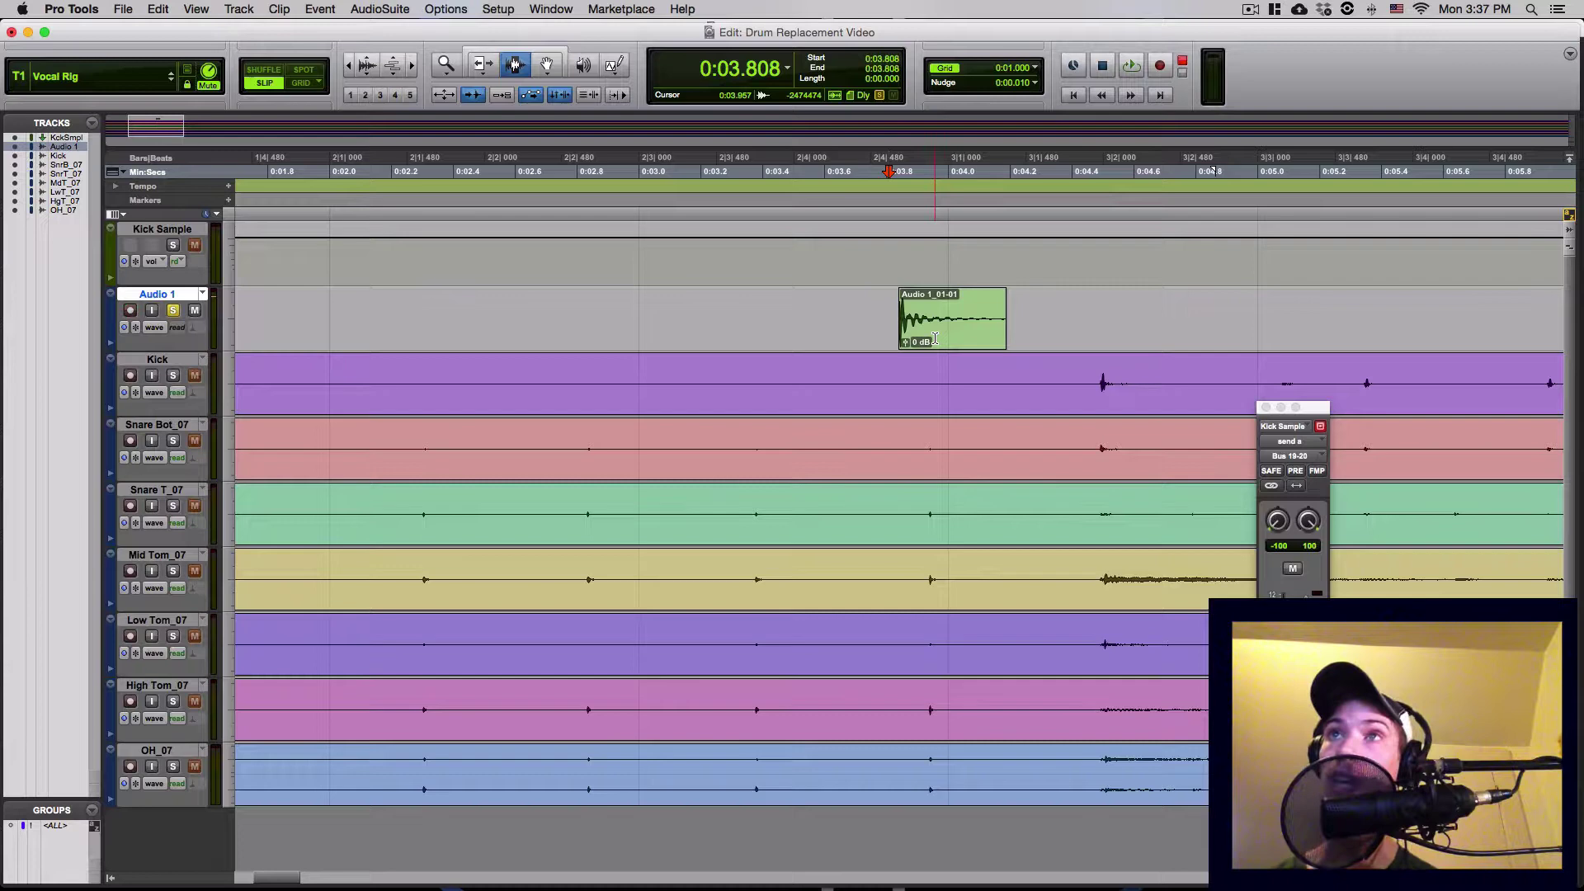
key("F4")
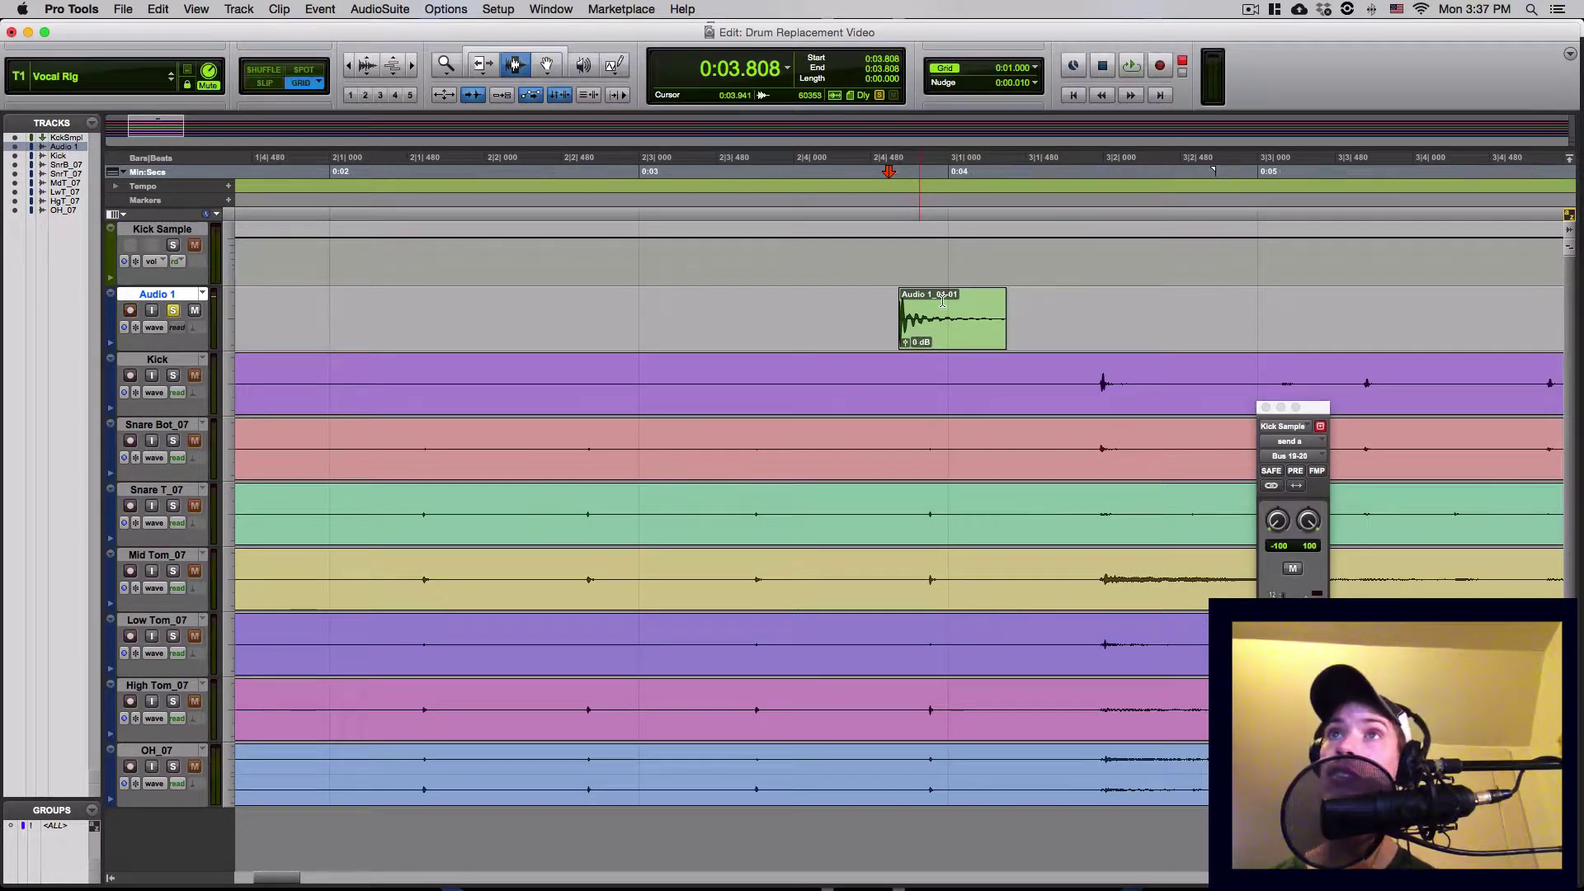
key("F8")
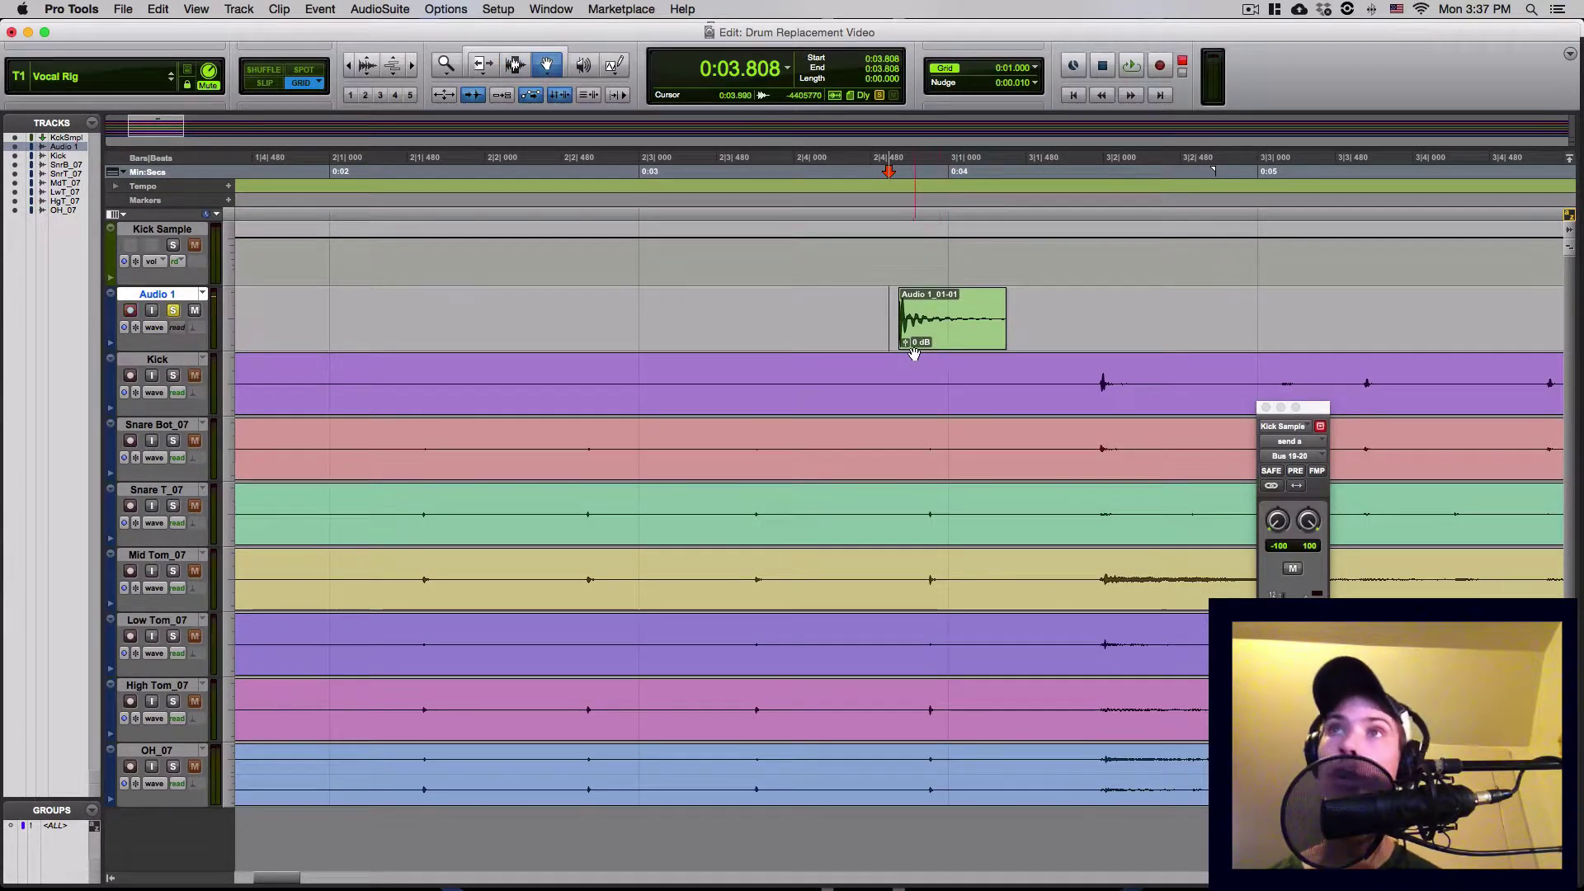
left_click(952, 323)
key("super+c")
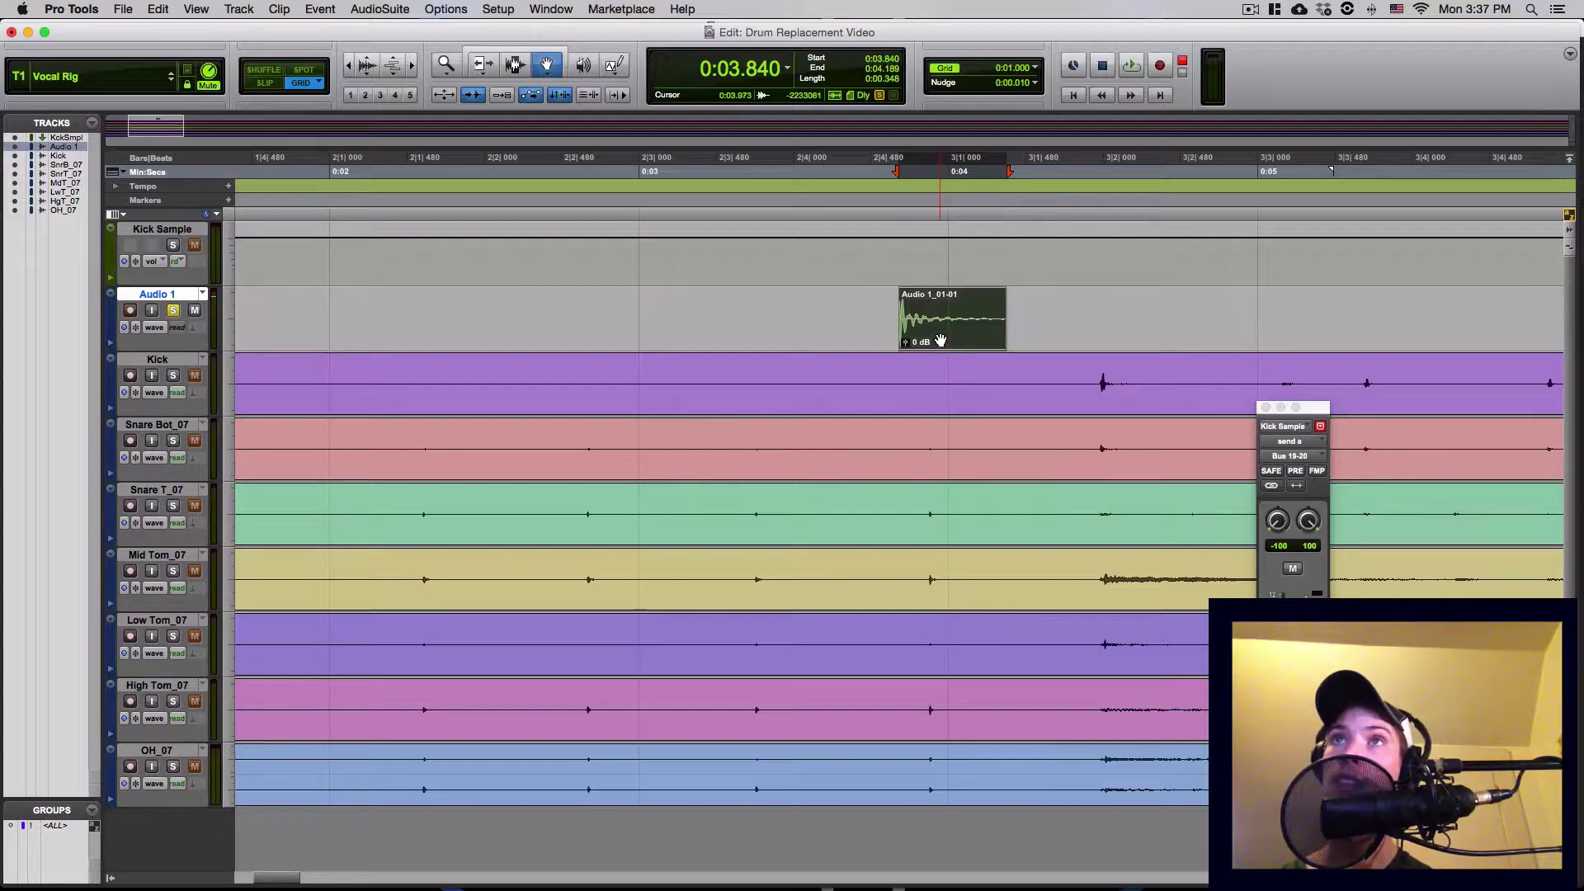
key("Delete")
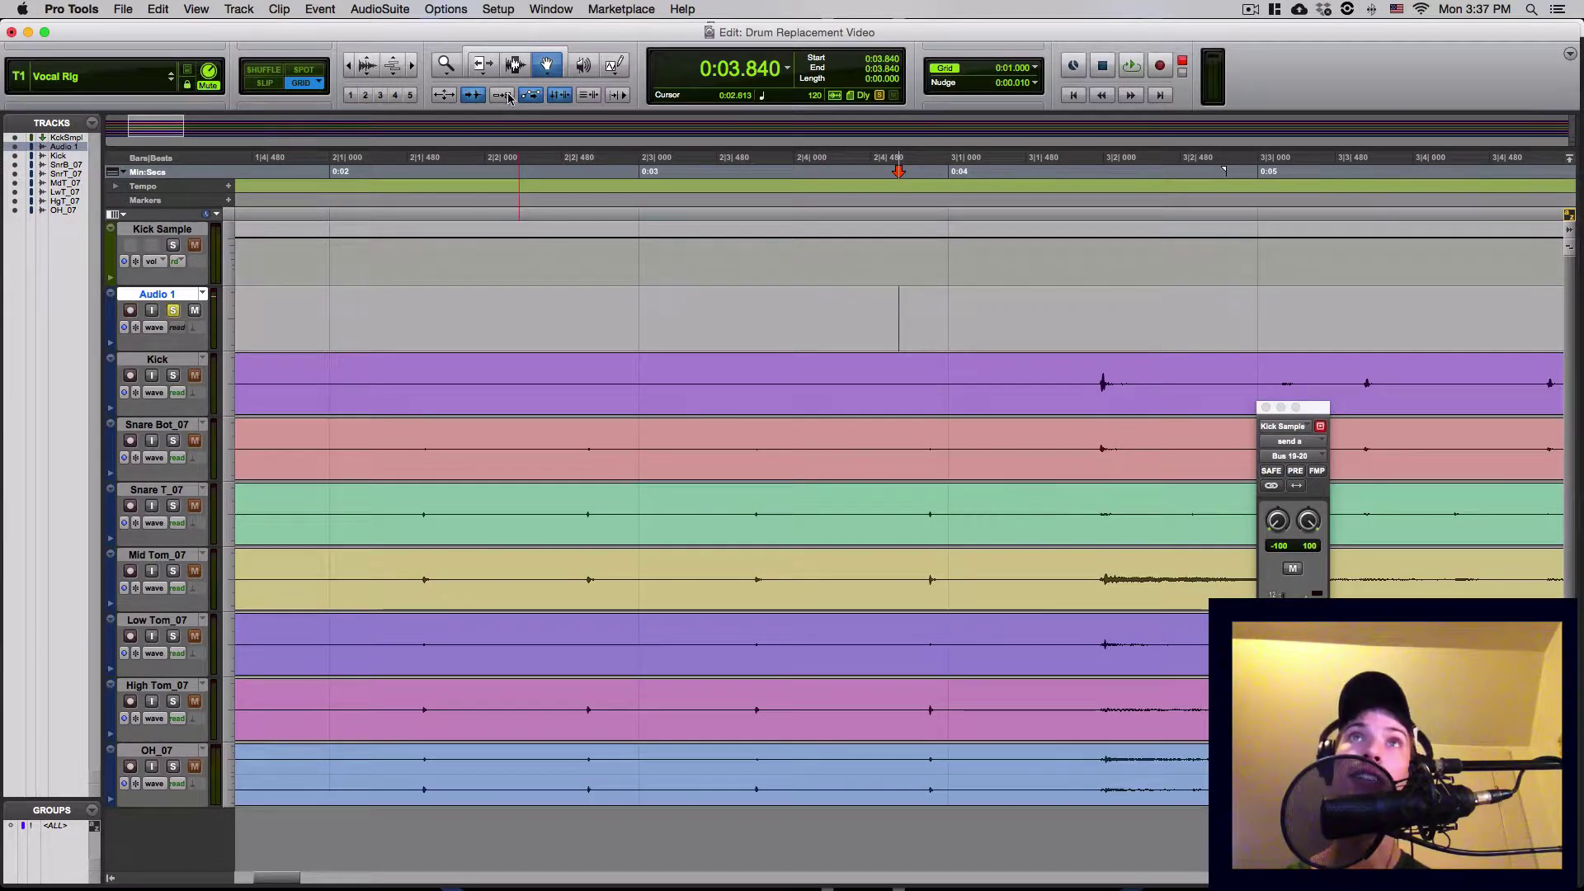
key("r")
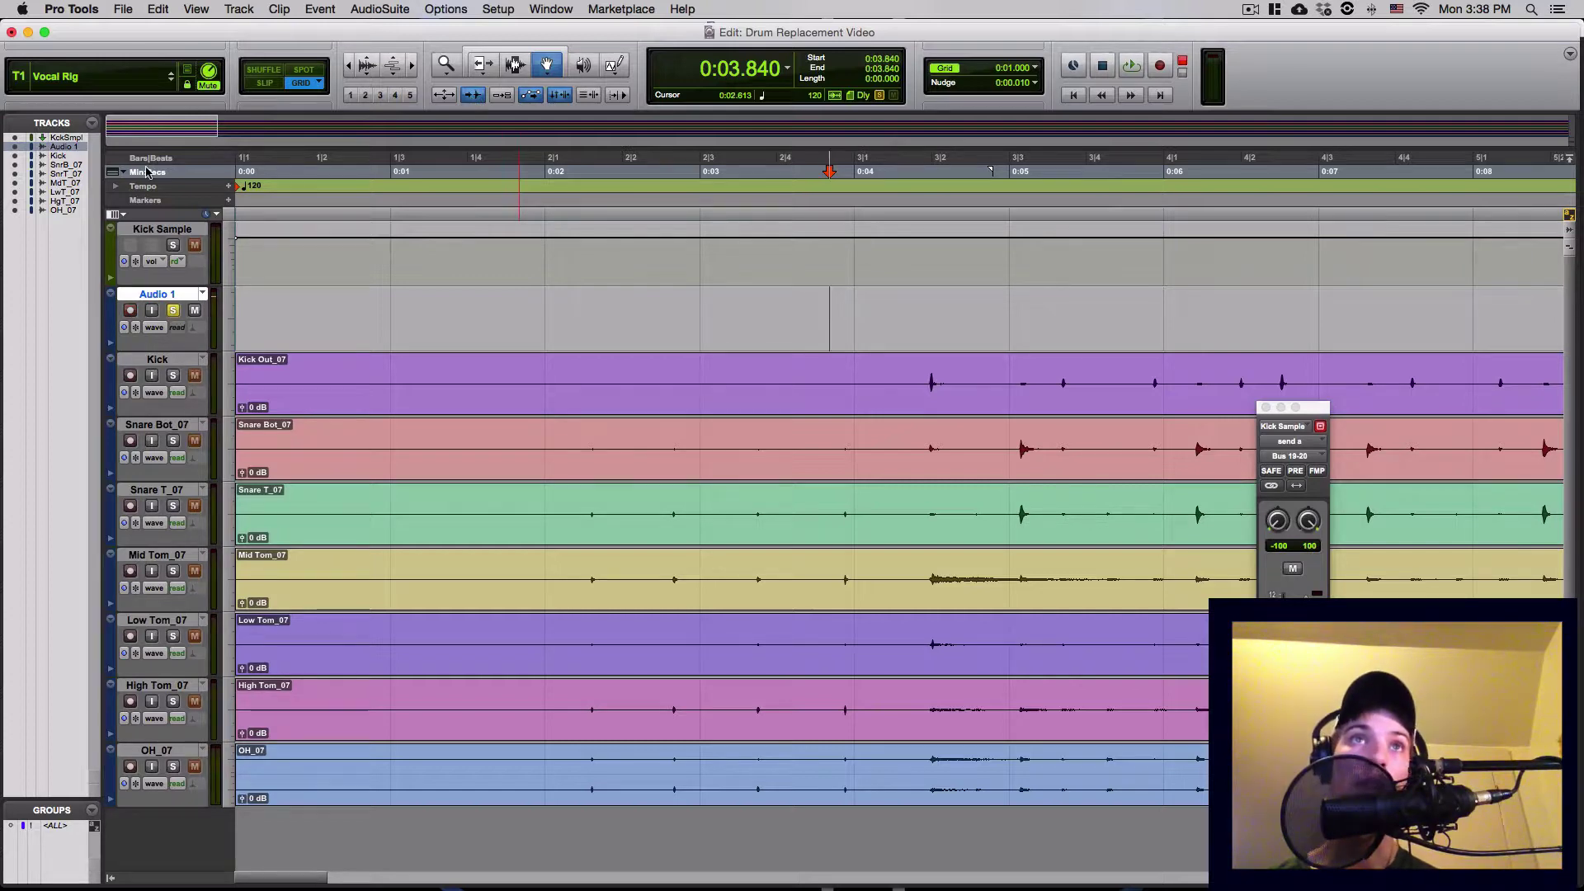
left_click(156, 359, "shift")
Rename the Audio 1 track, between Kick Sample and Kick, to 'Kick Replacement'.
key("shift+r")
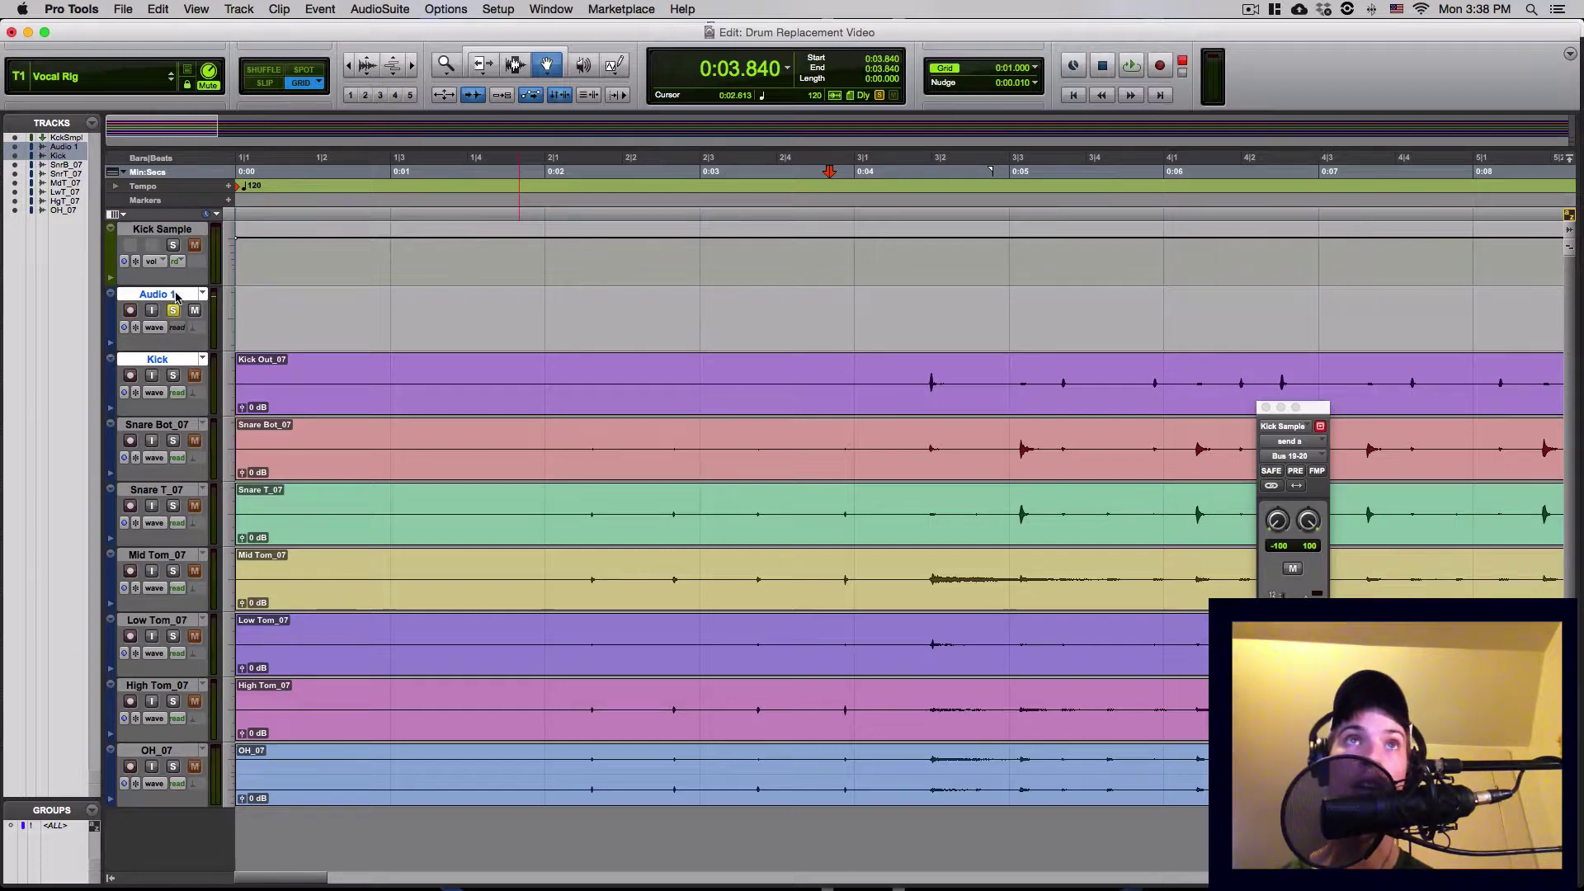
double_click(176, 295)
type("K")
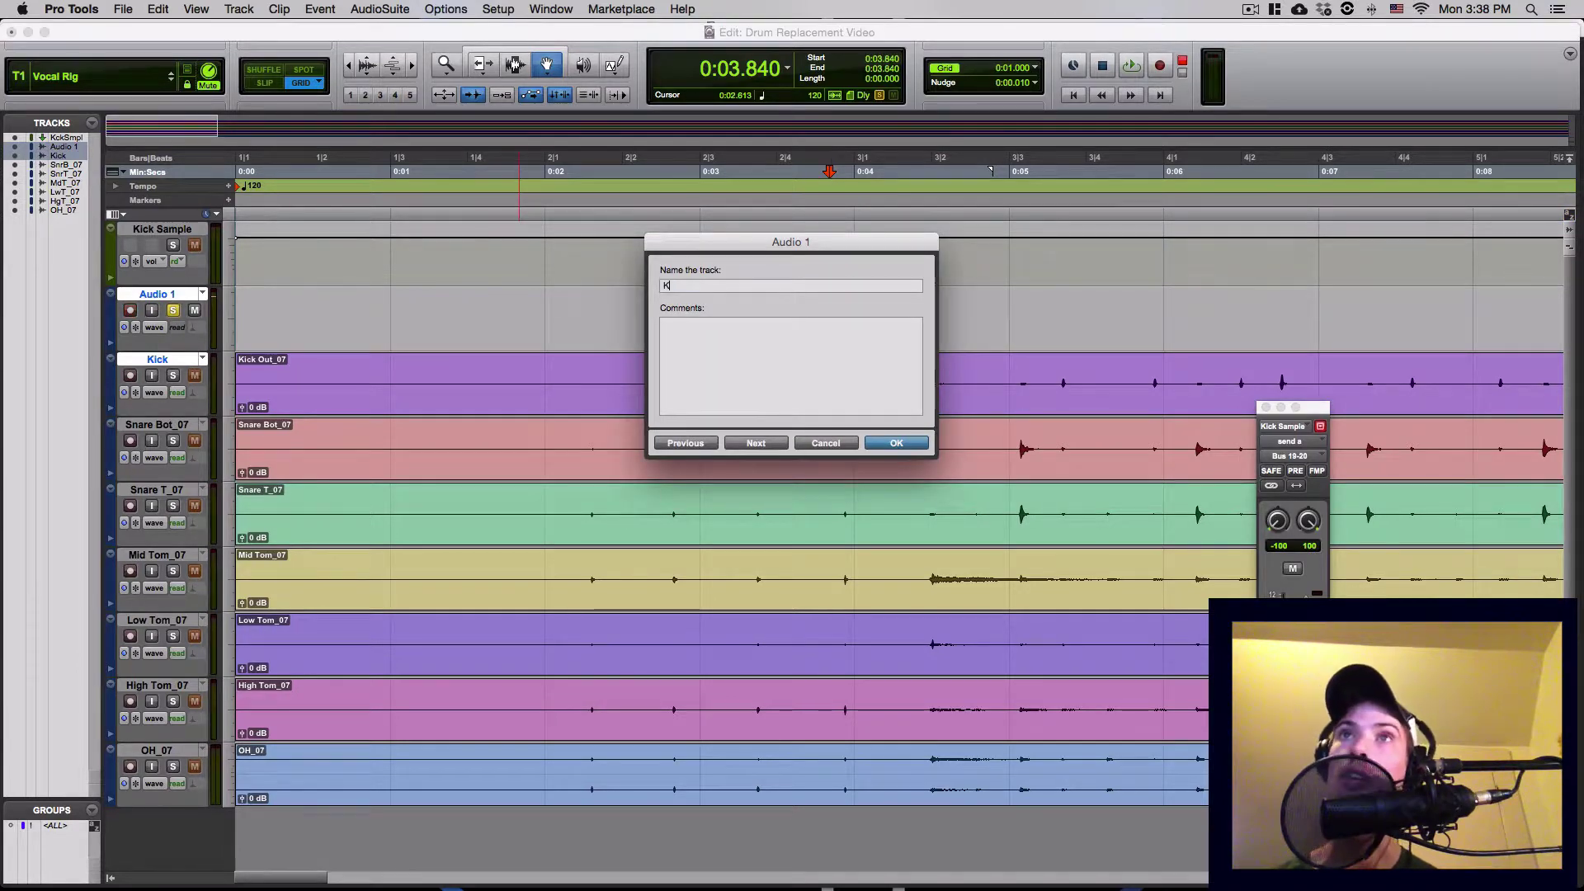
type("ick")
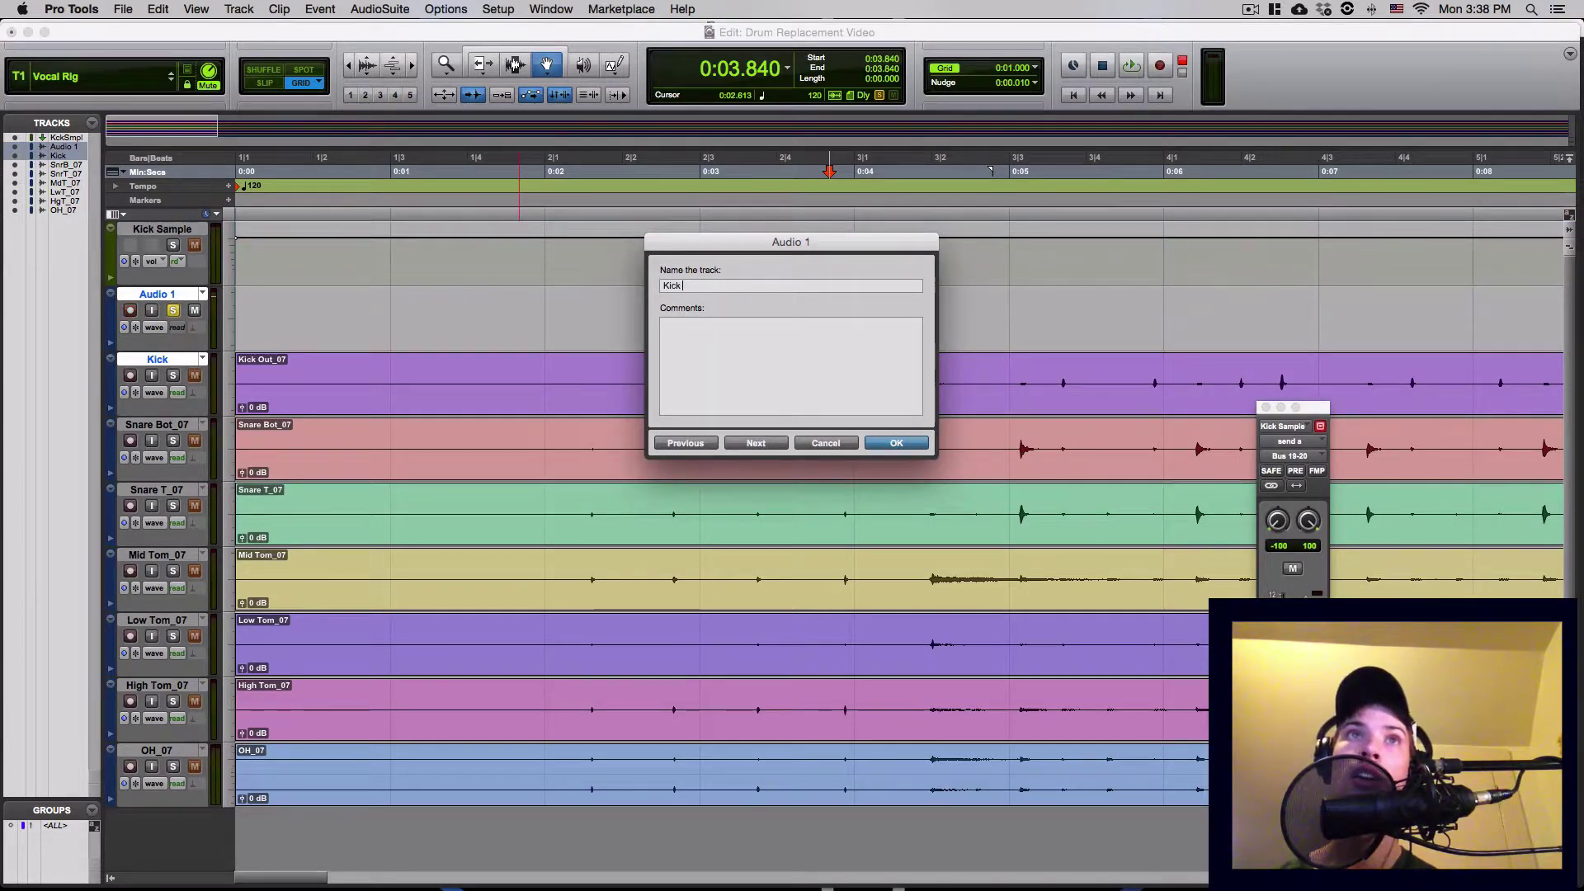
type(" Repla")
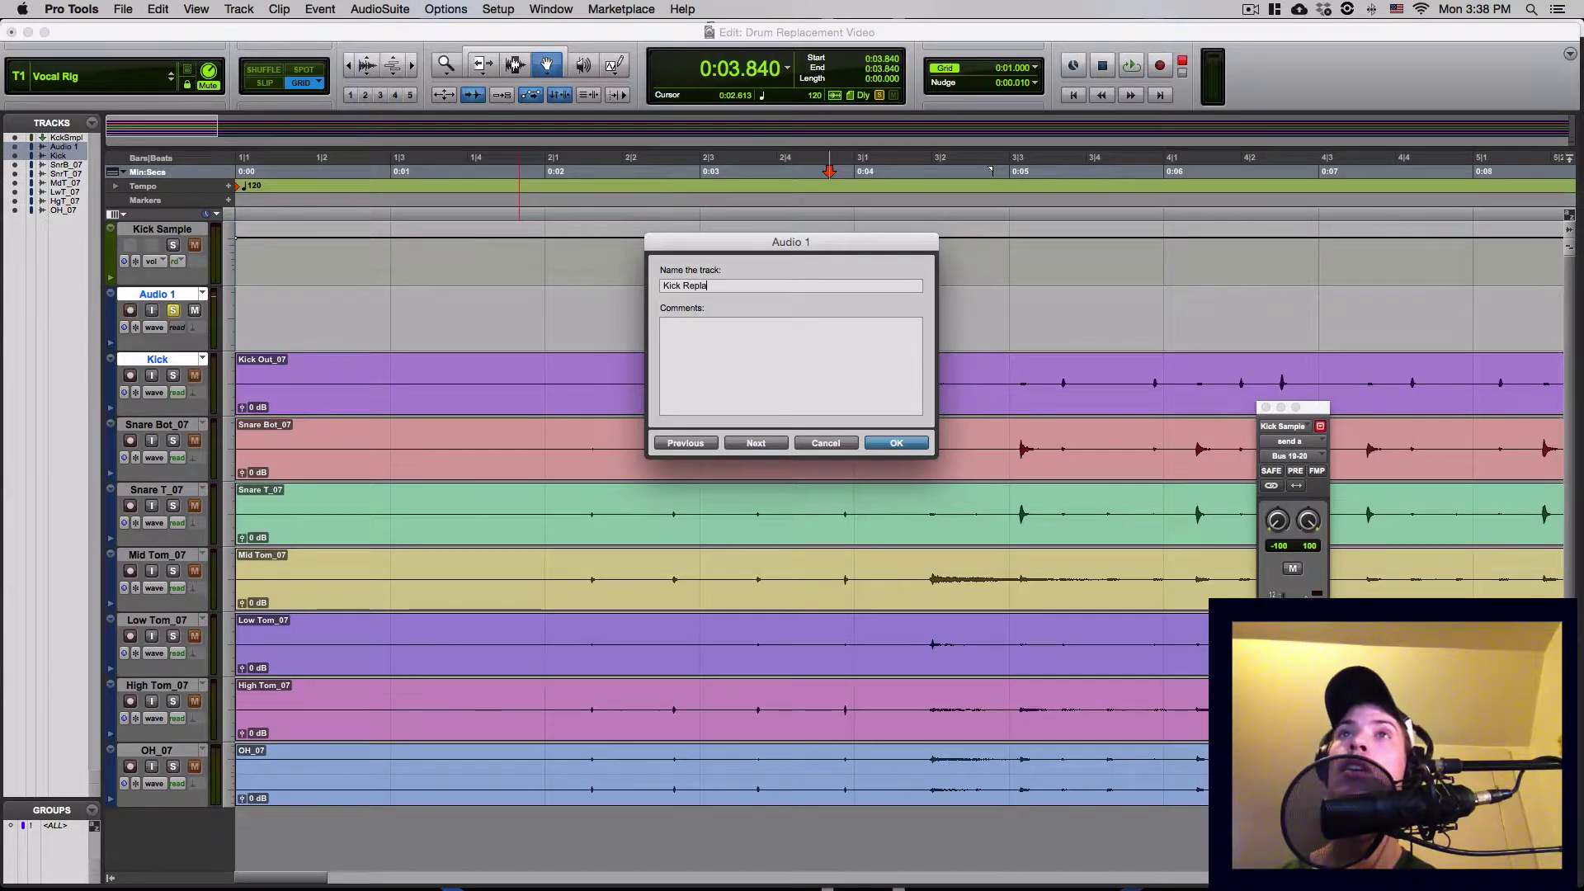
type("cement")
key("Return")
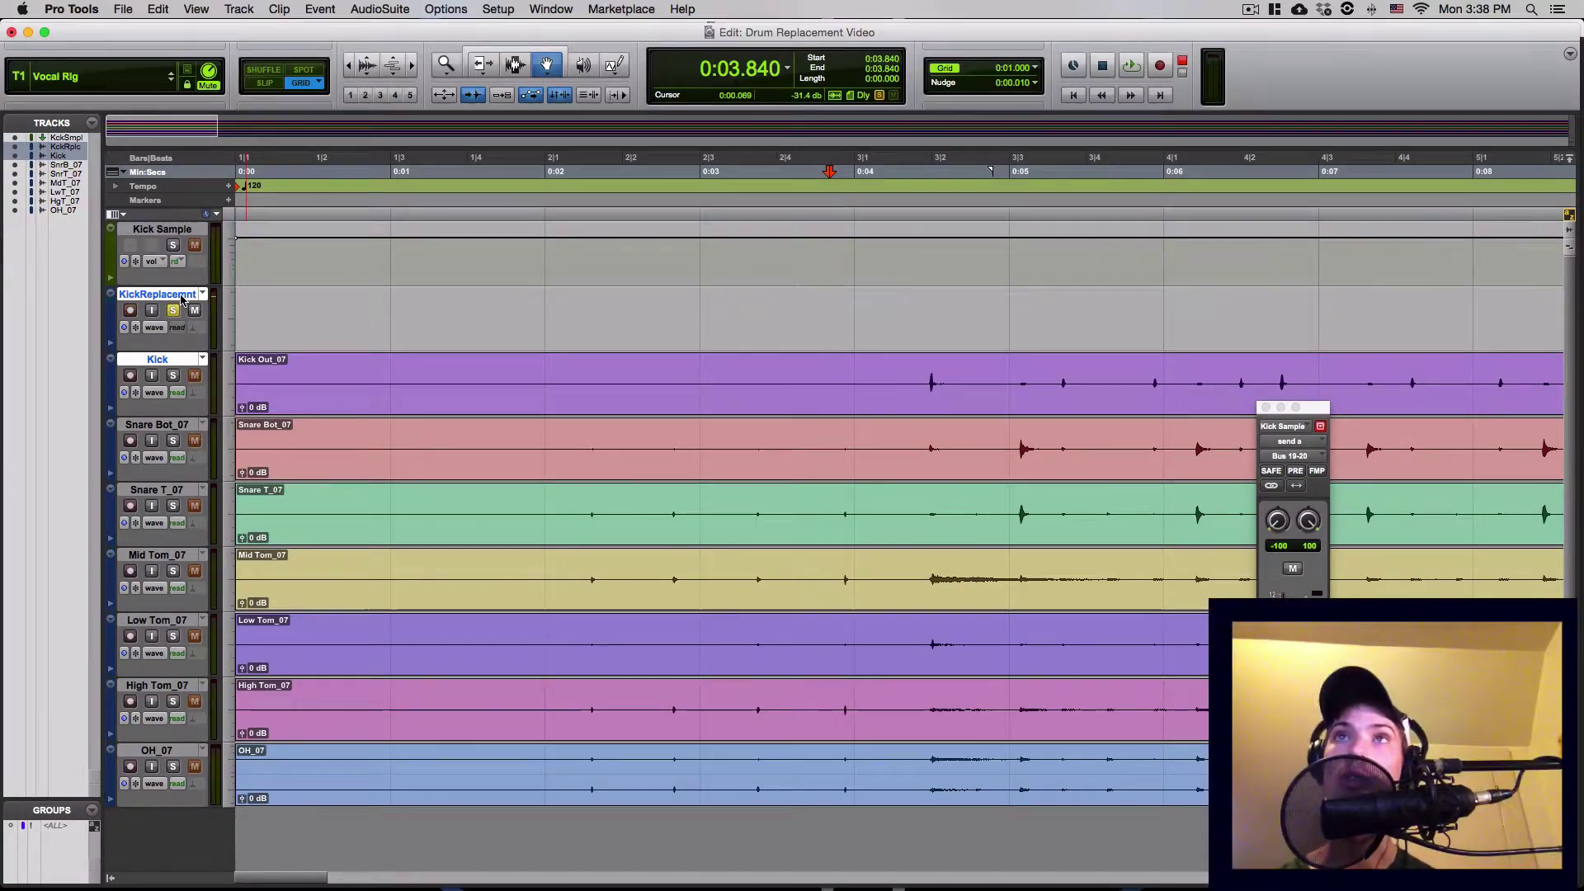
Create a mix/edit group named 'Kick Replacemnt' with the Kick Replacement and Kick tracks.
key("super+g")
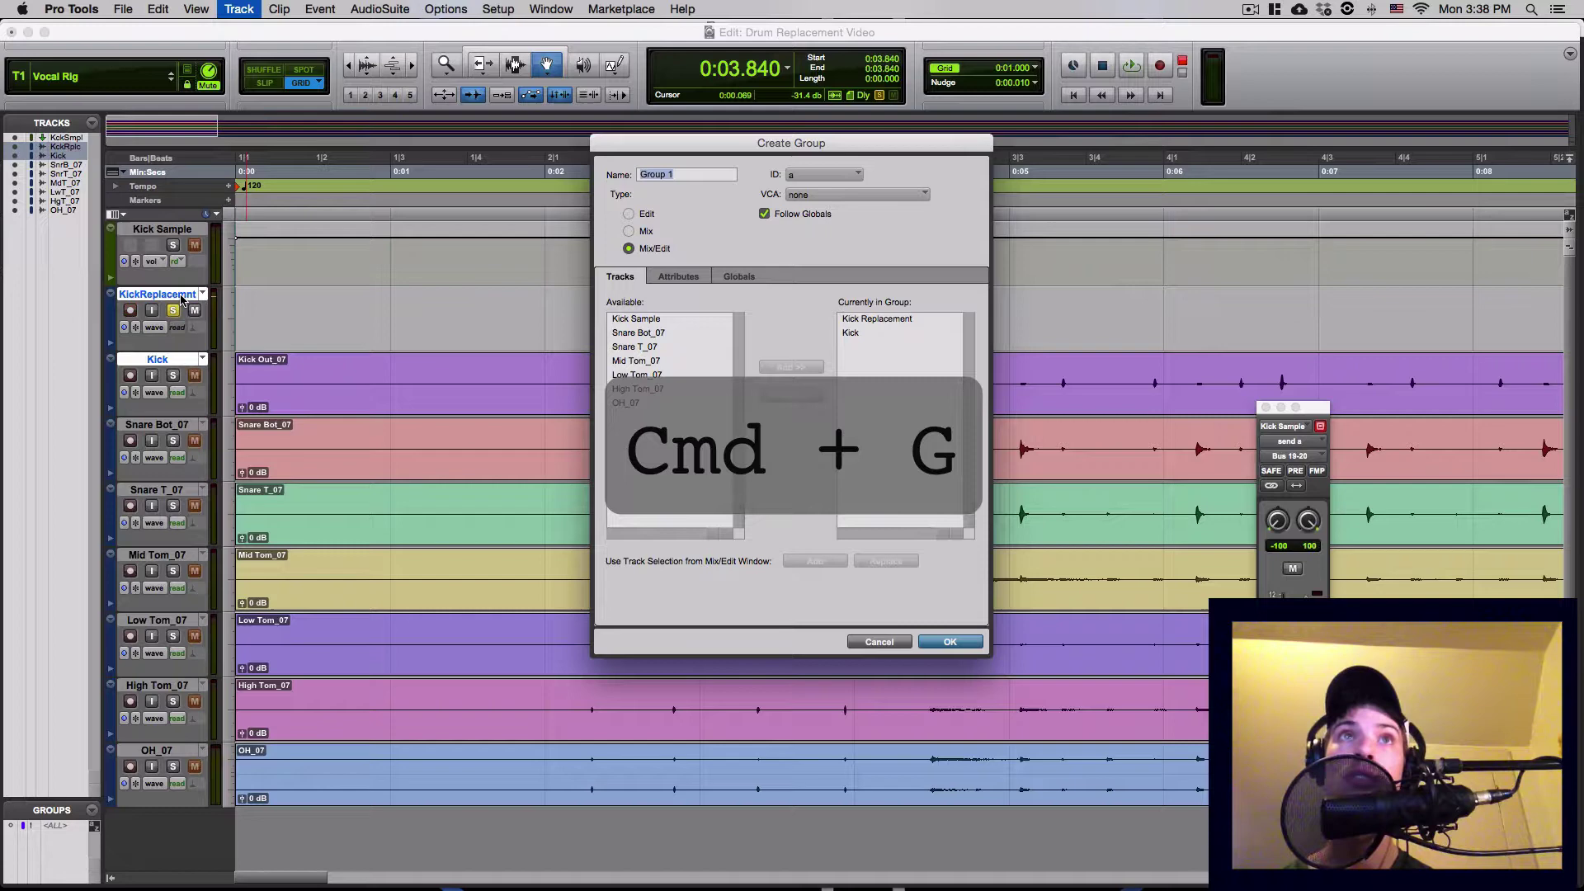
type("Kick")
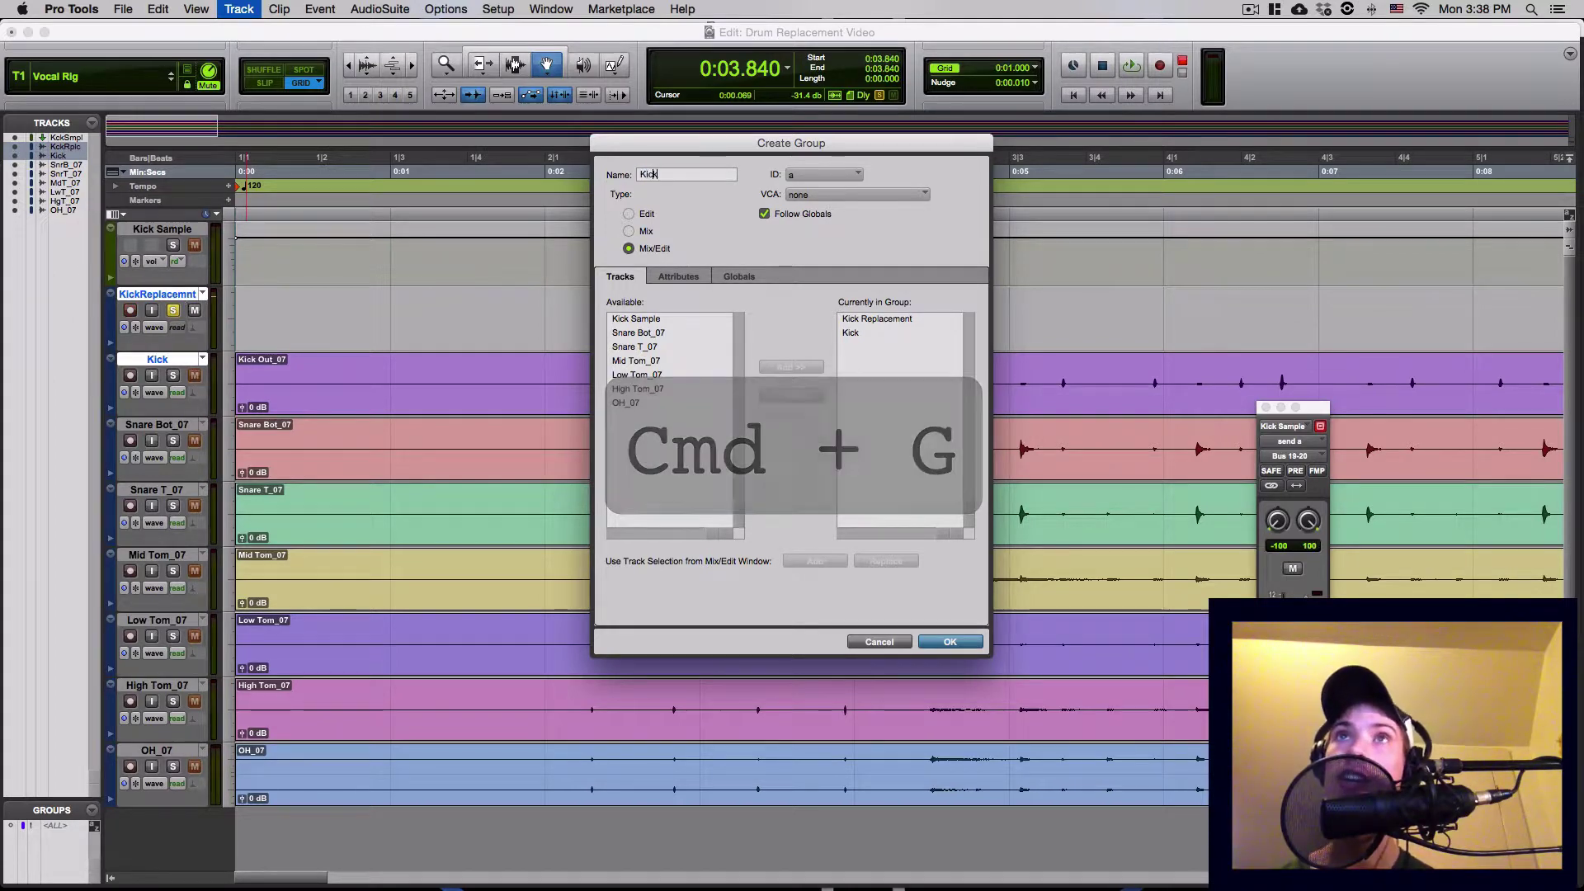
type(" Replacemnt")
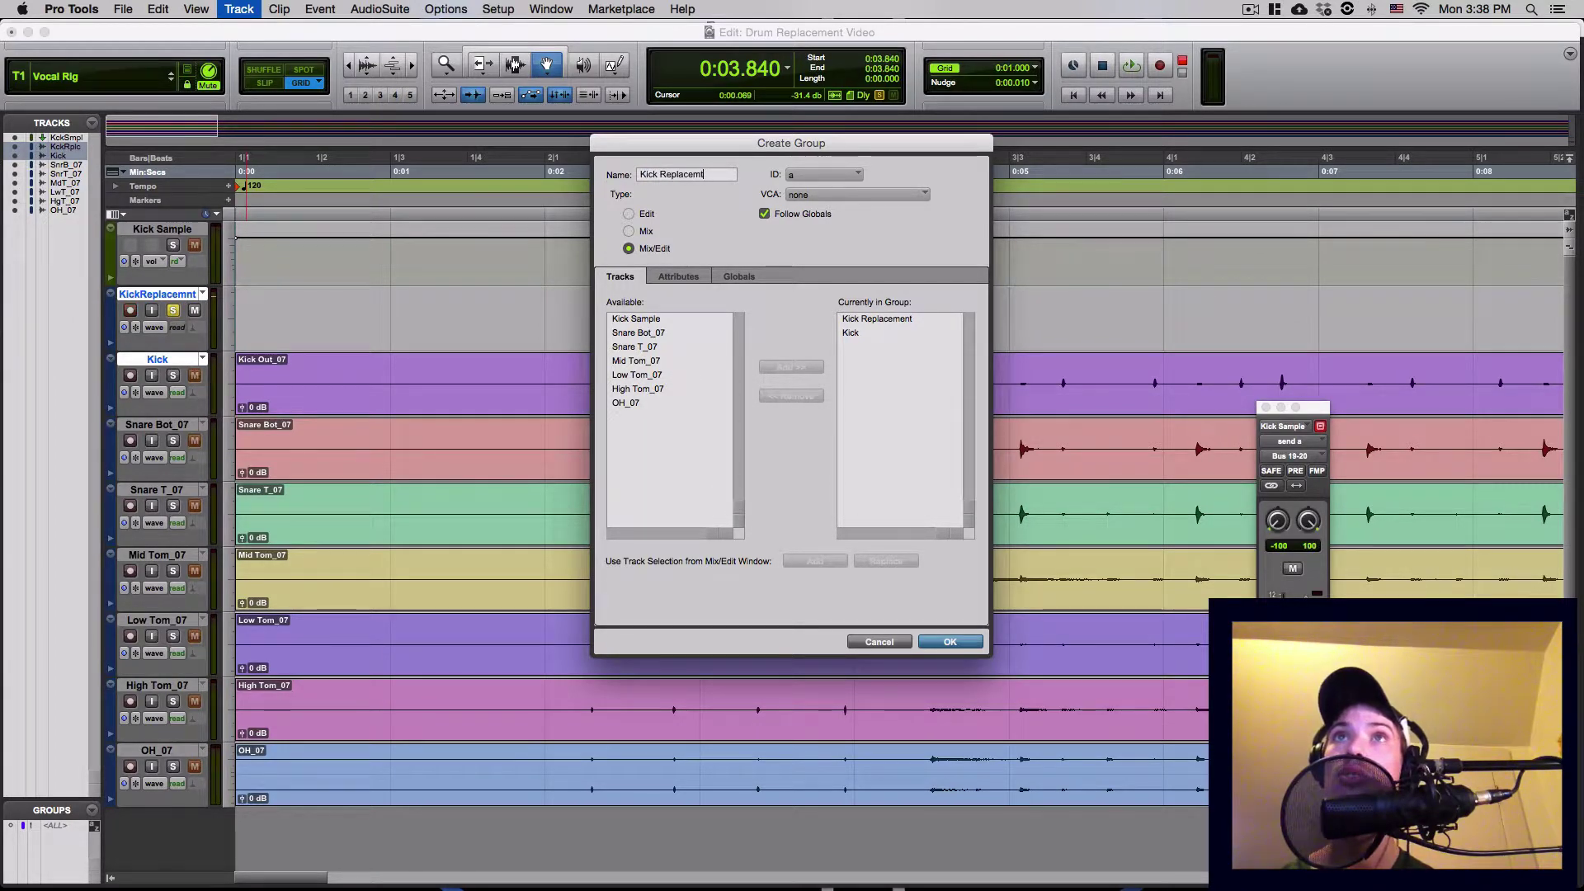
key("Return")
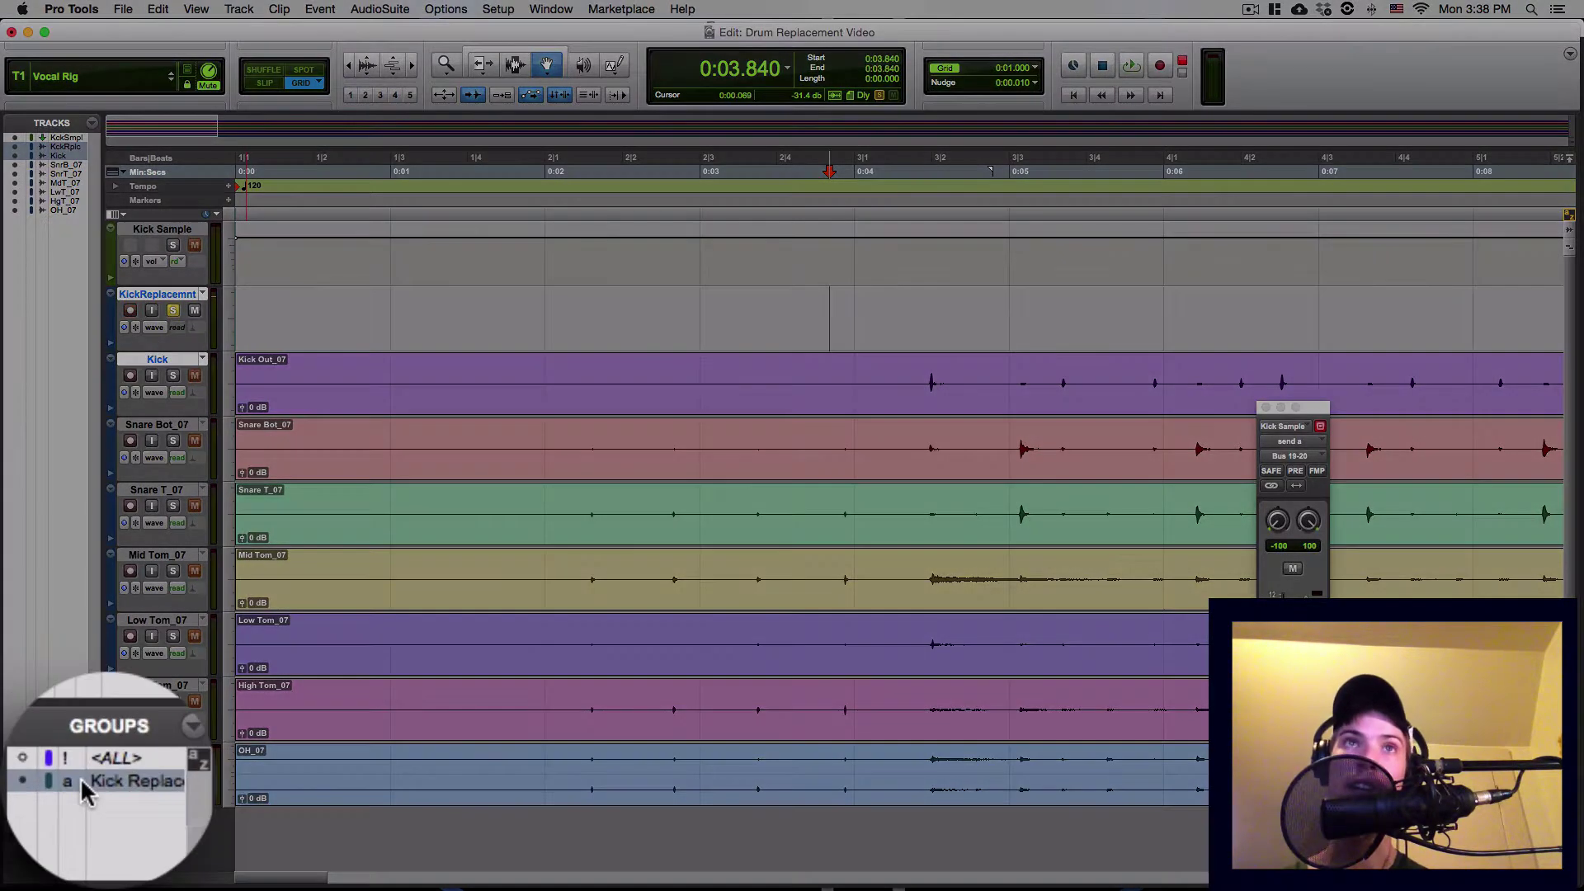
Select the whole Kick Out_07 clip on the Kick track.
scroll(815, 377, "down", 1)
left_click(815, 377)
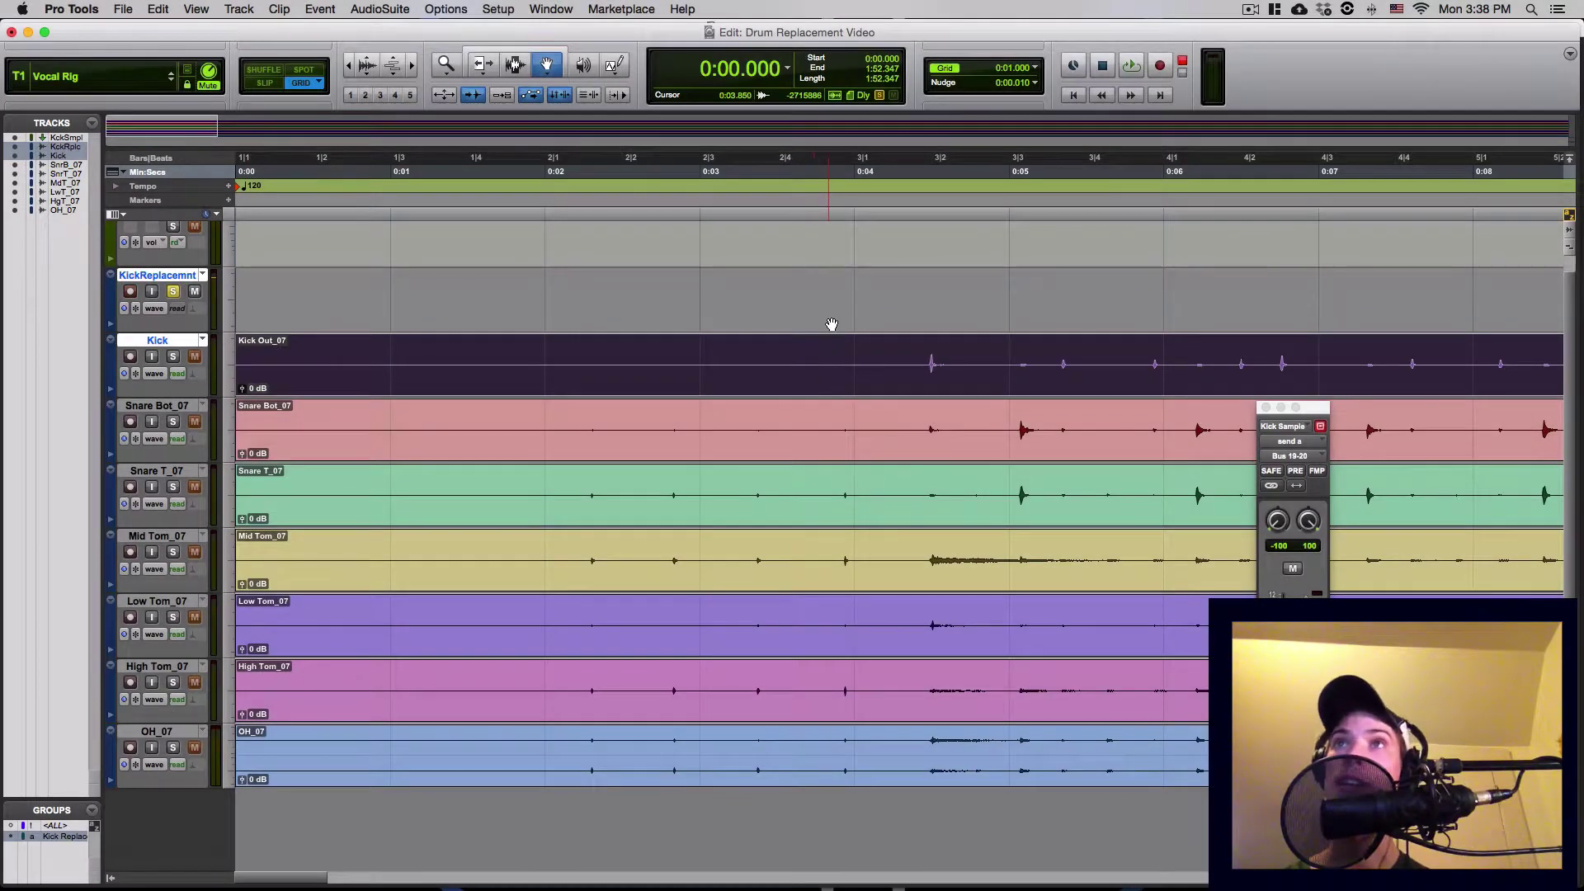
scroll(837, 347, "up", 1)
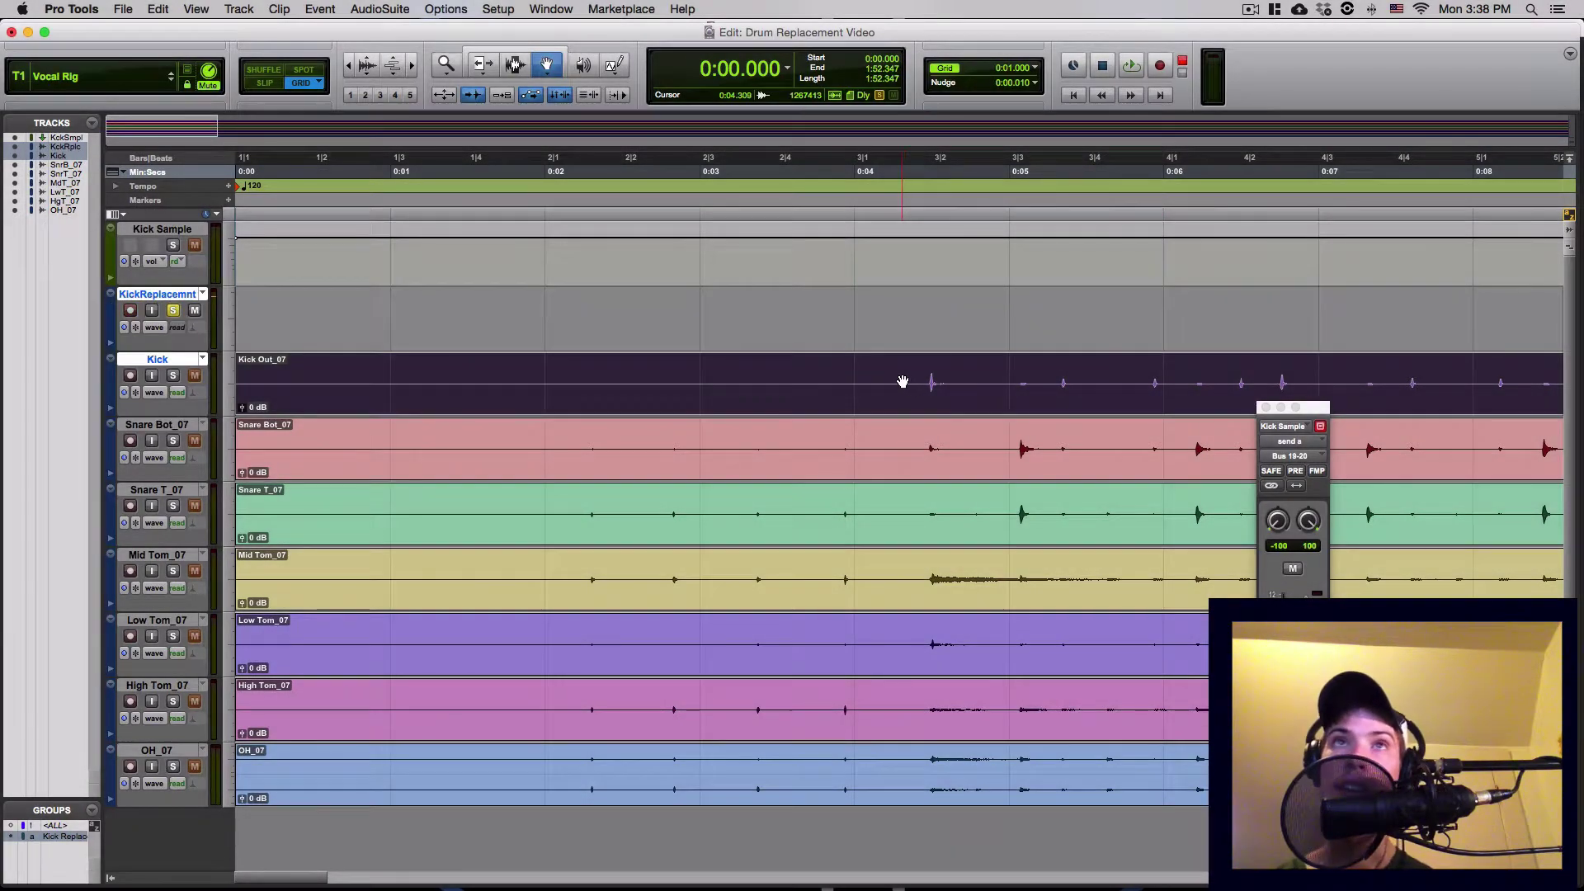
Tab through the kick transients to the 0:04.494 hit and paste the kick sample there on Kick Replacement.
key("shift+r")
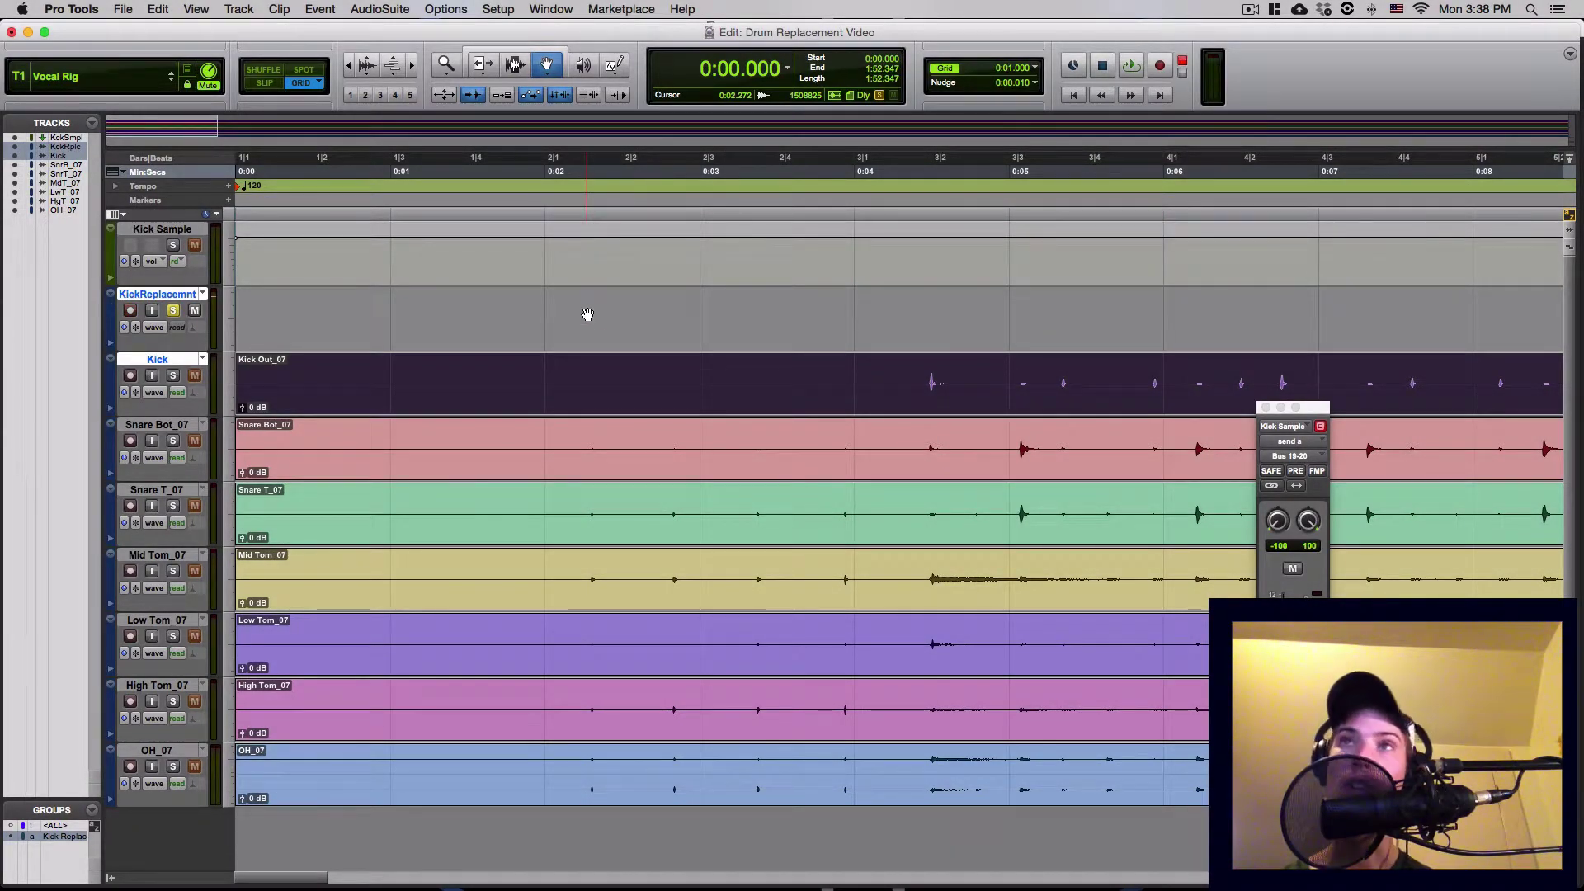
key("Tab")
key("Tab")
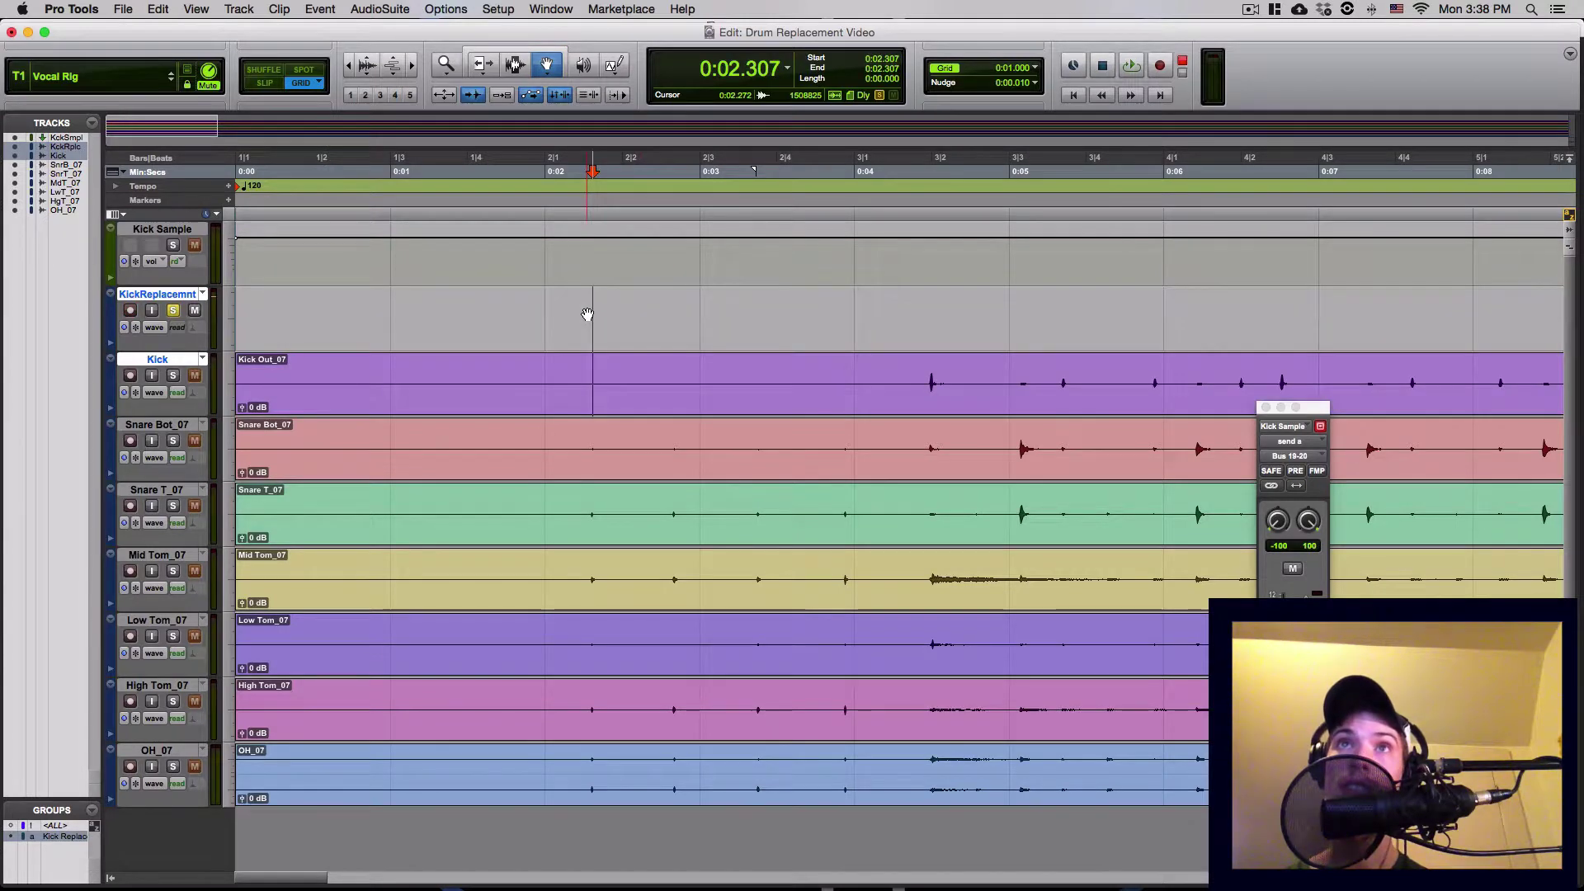
key("Tab")
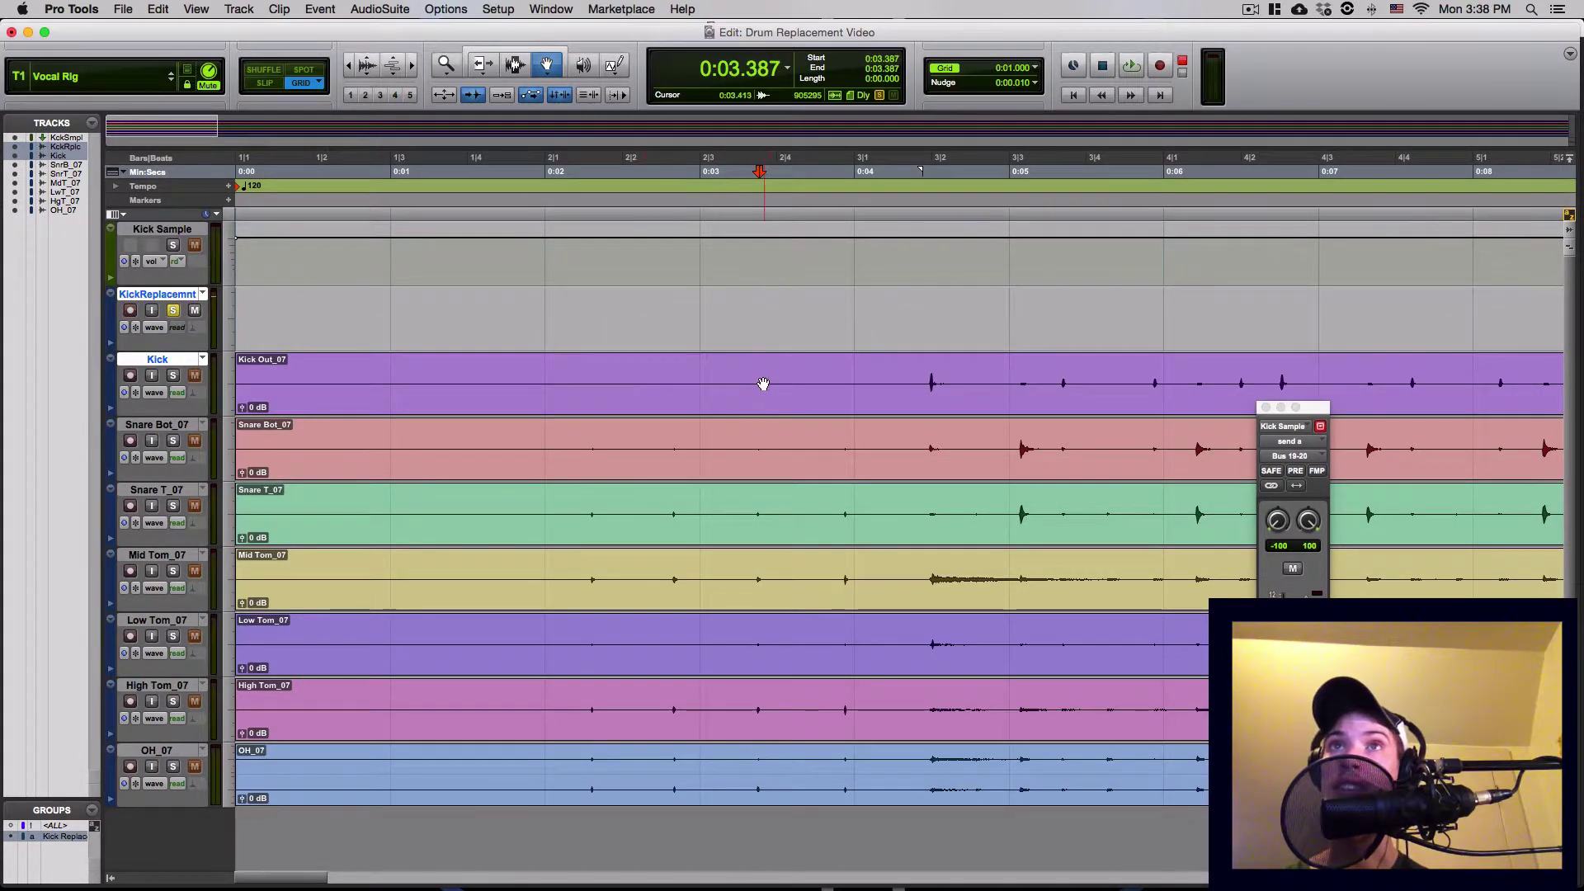
key("Tab")
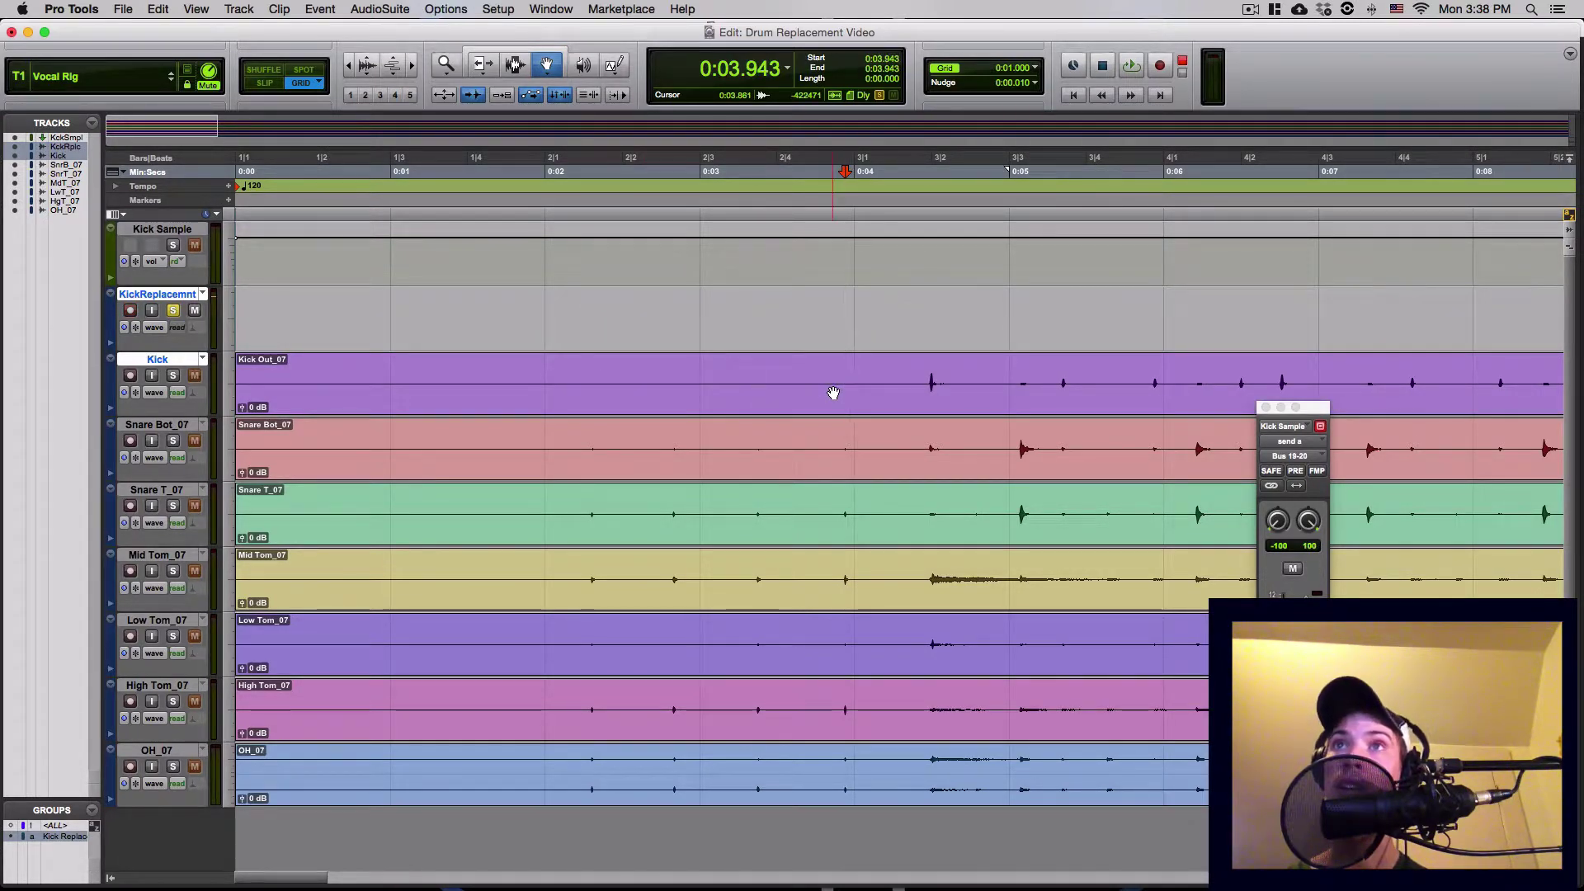
key("Tab")
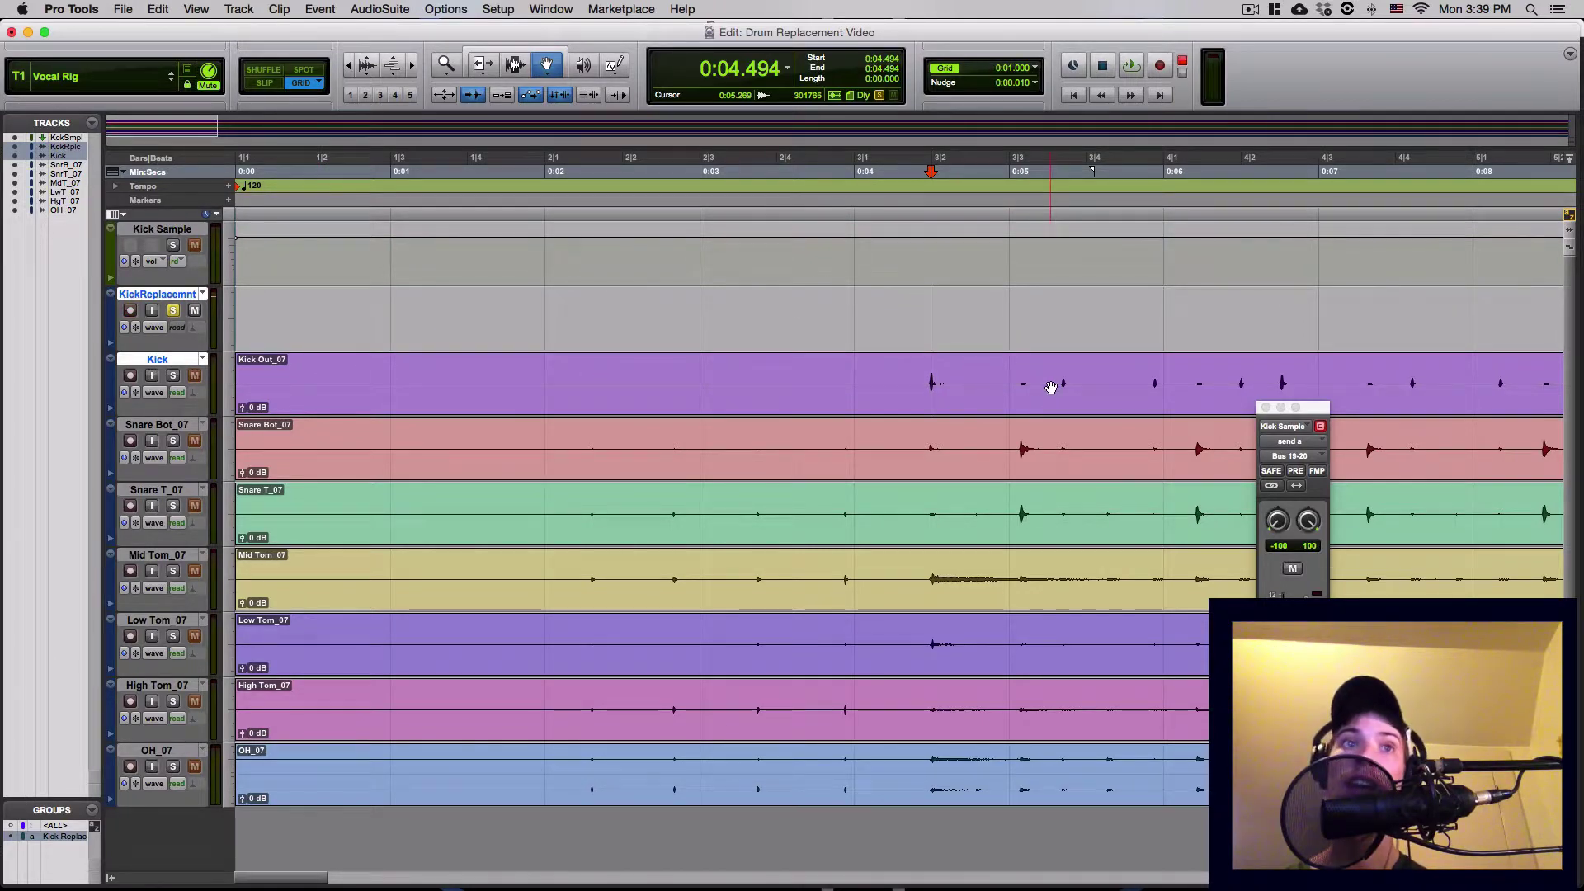
key("t")
key("t")
key("t")
key("t")
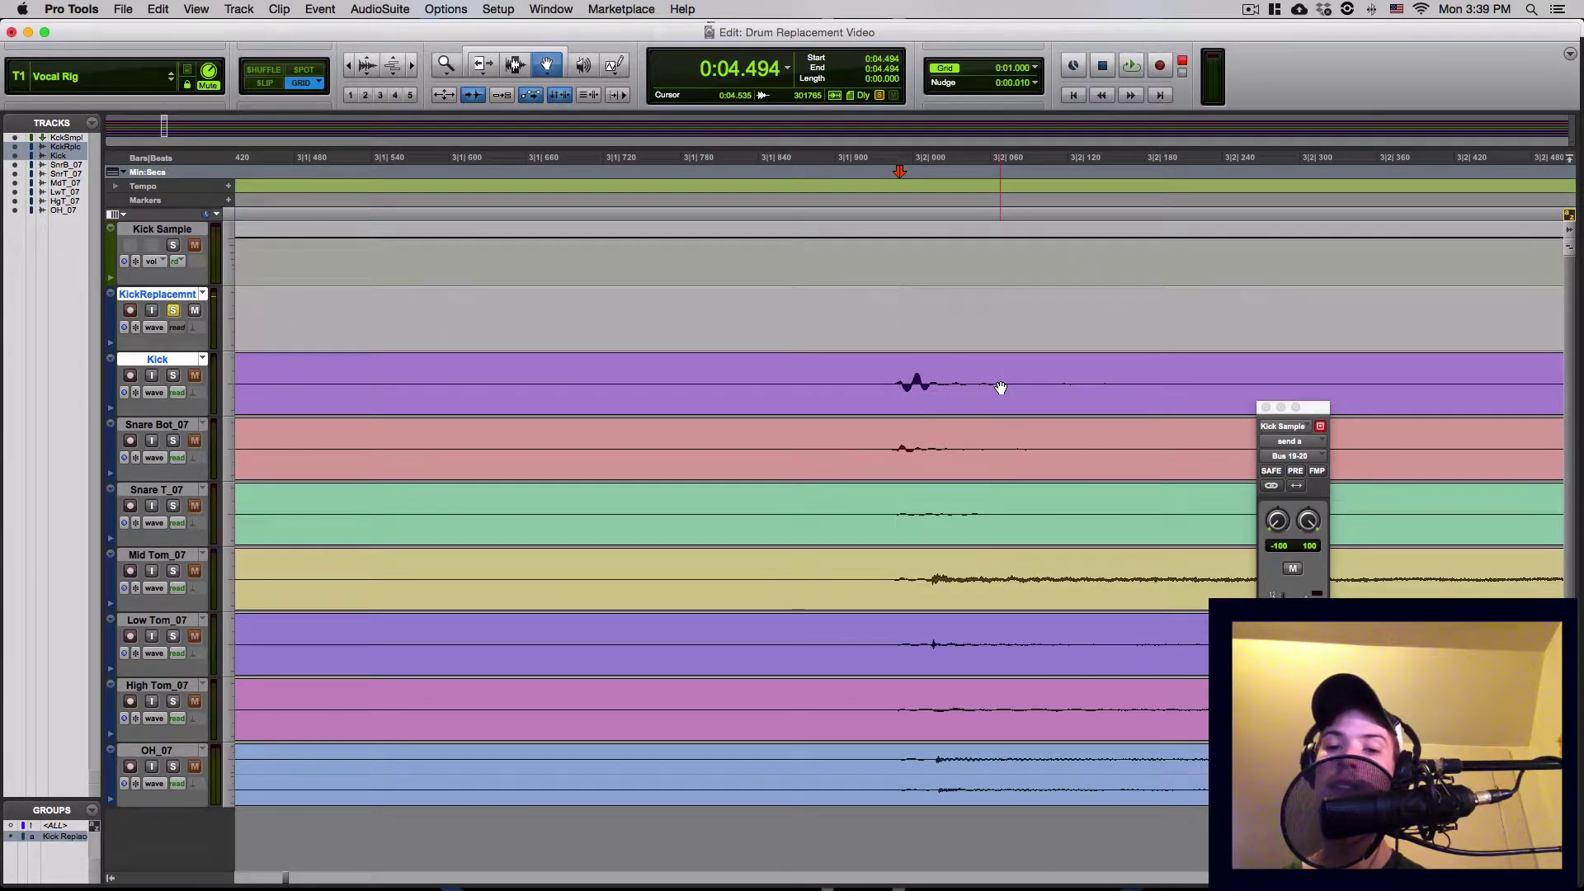
key("r")
key("r")
key("r")
key("r")
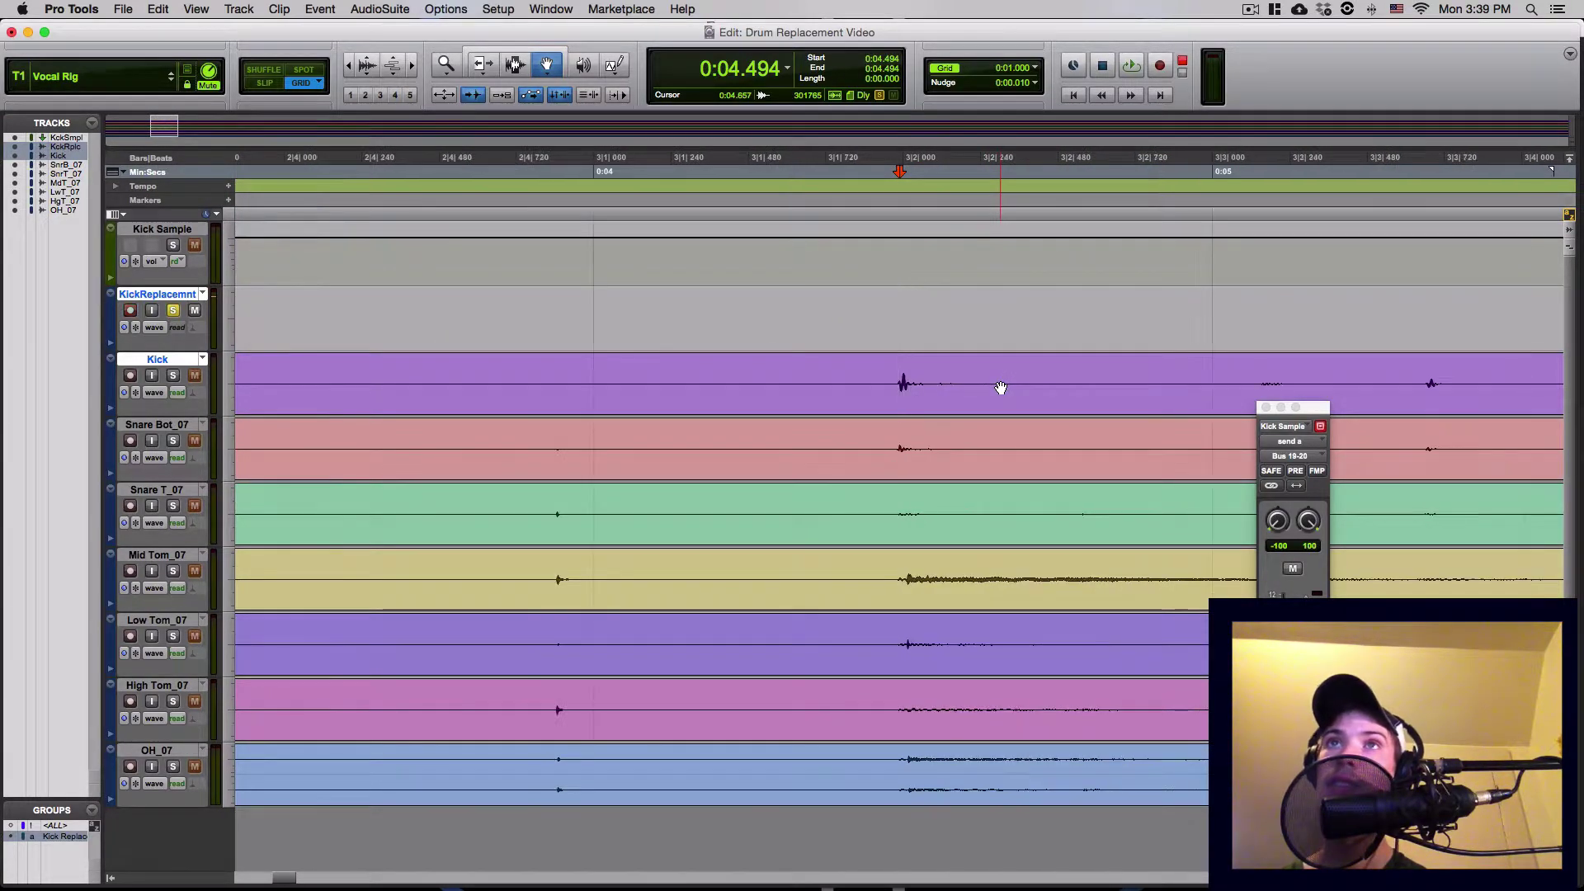
key("super+v")
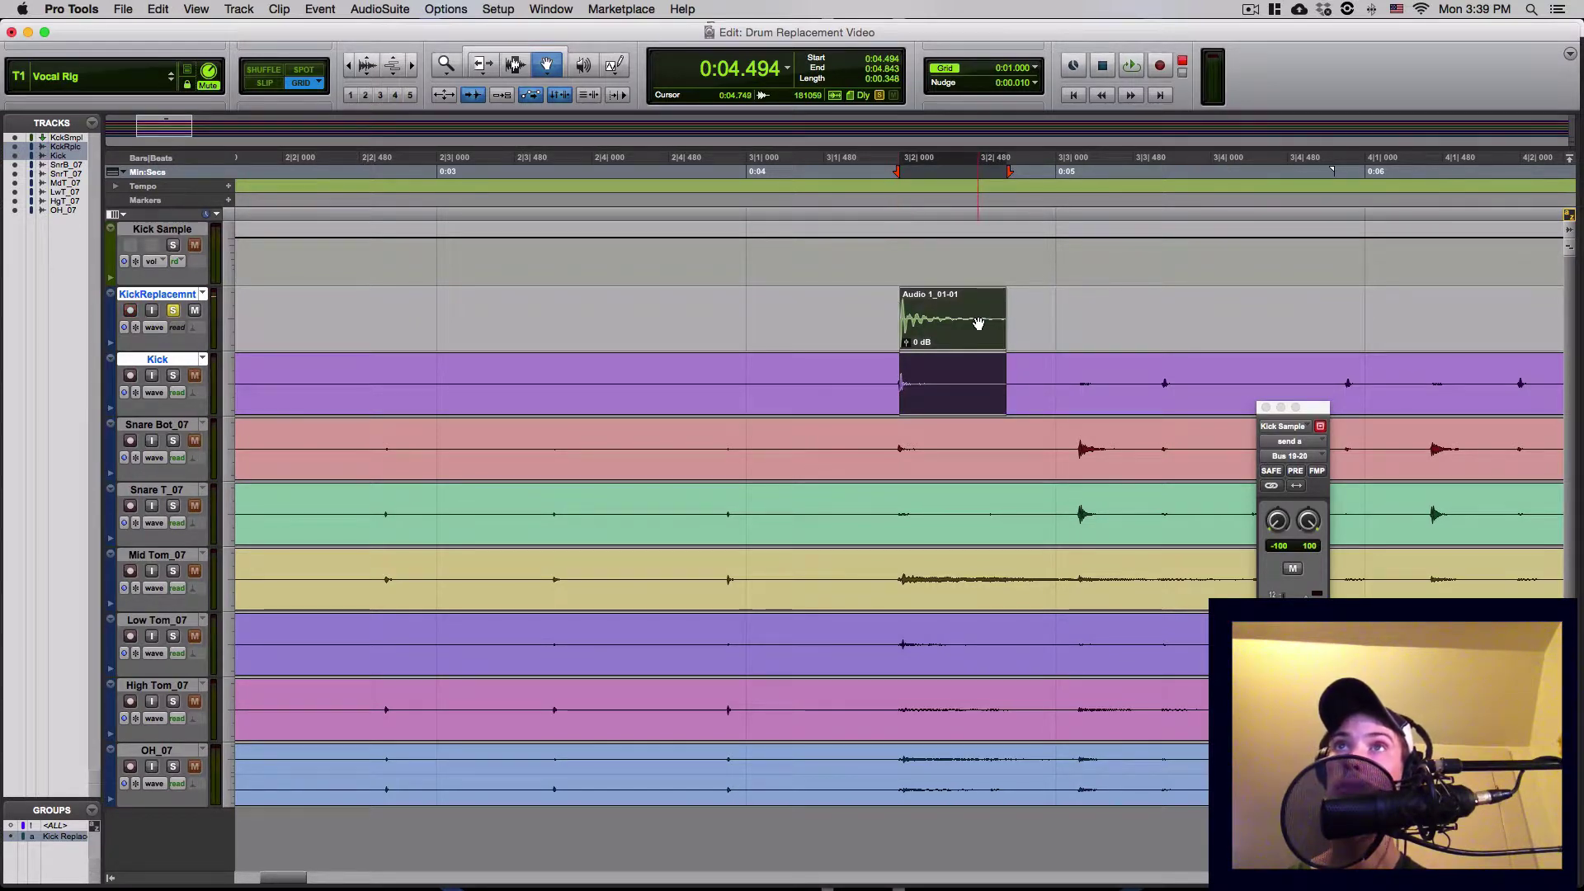
key("space")
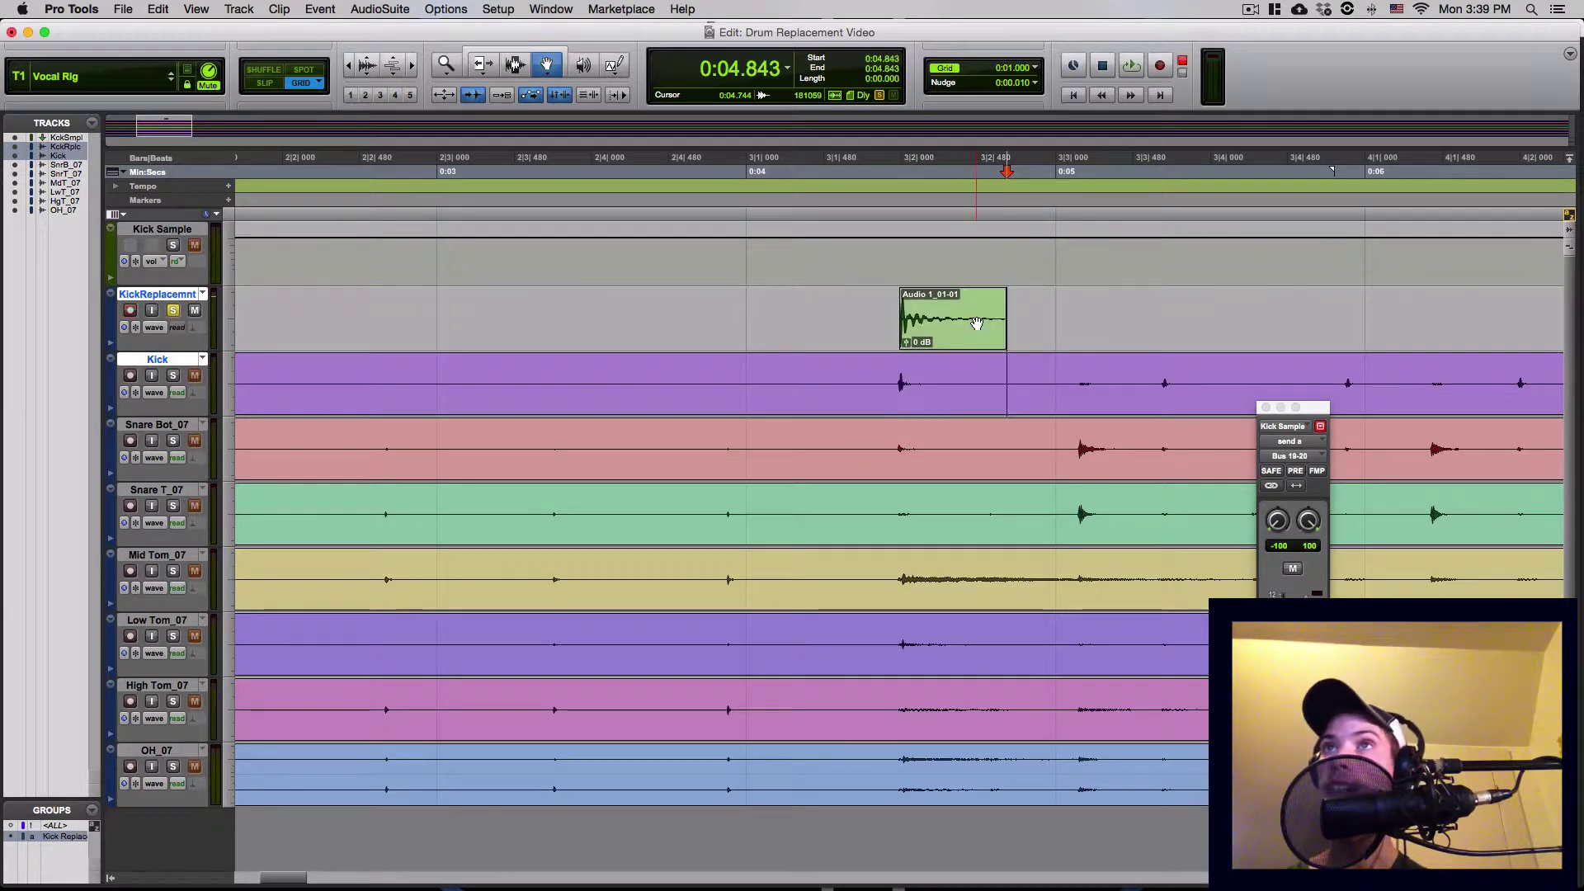
Paste the kick sample at the next kick hit and zoom in and out to check its placement.
key("space")
key("space")
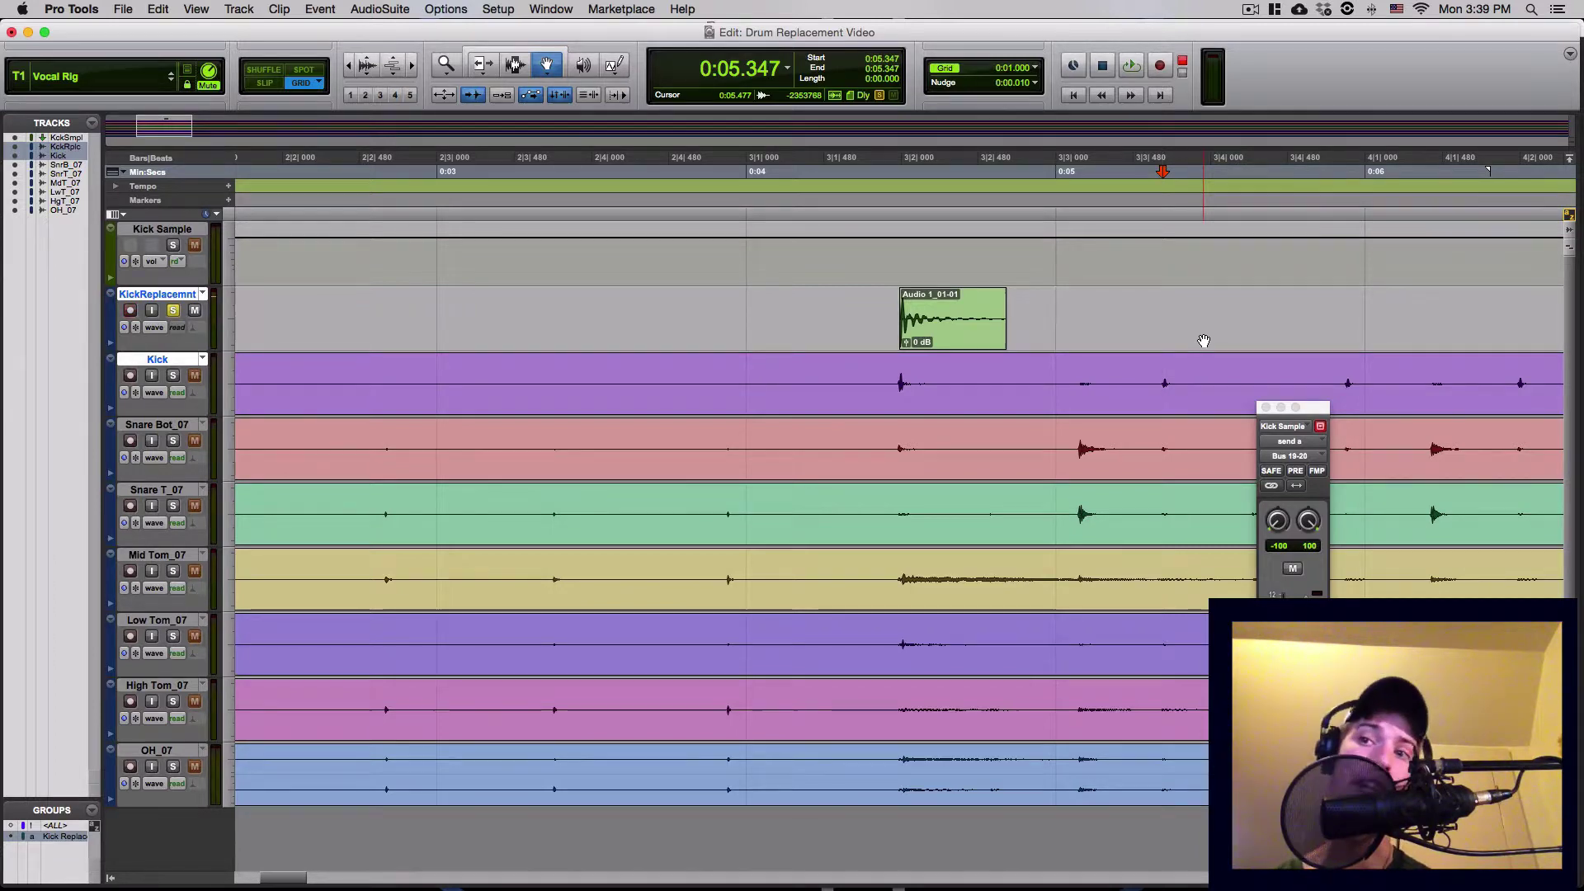
key("shift+r")
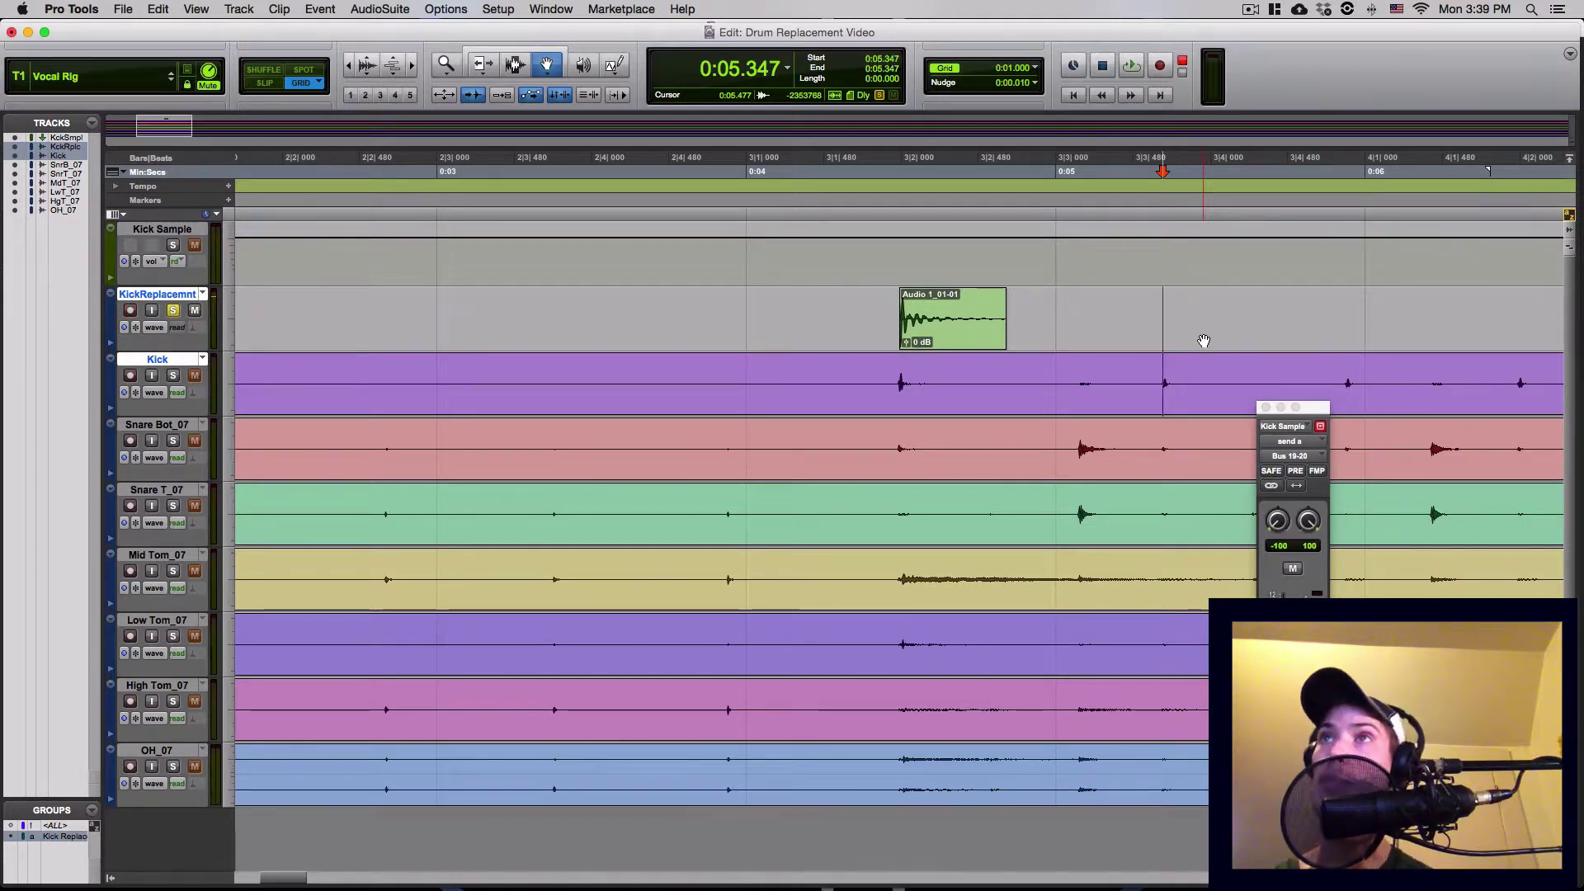
key("super+v")
key("super+bracketleft")
key("super+bracketleft")
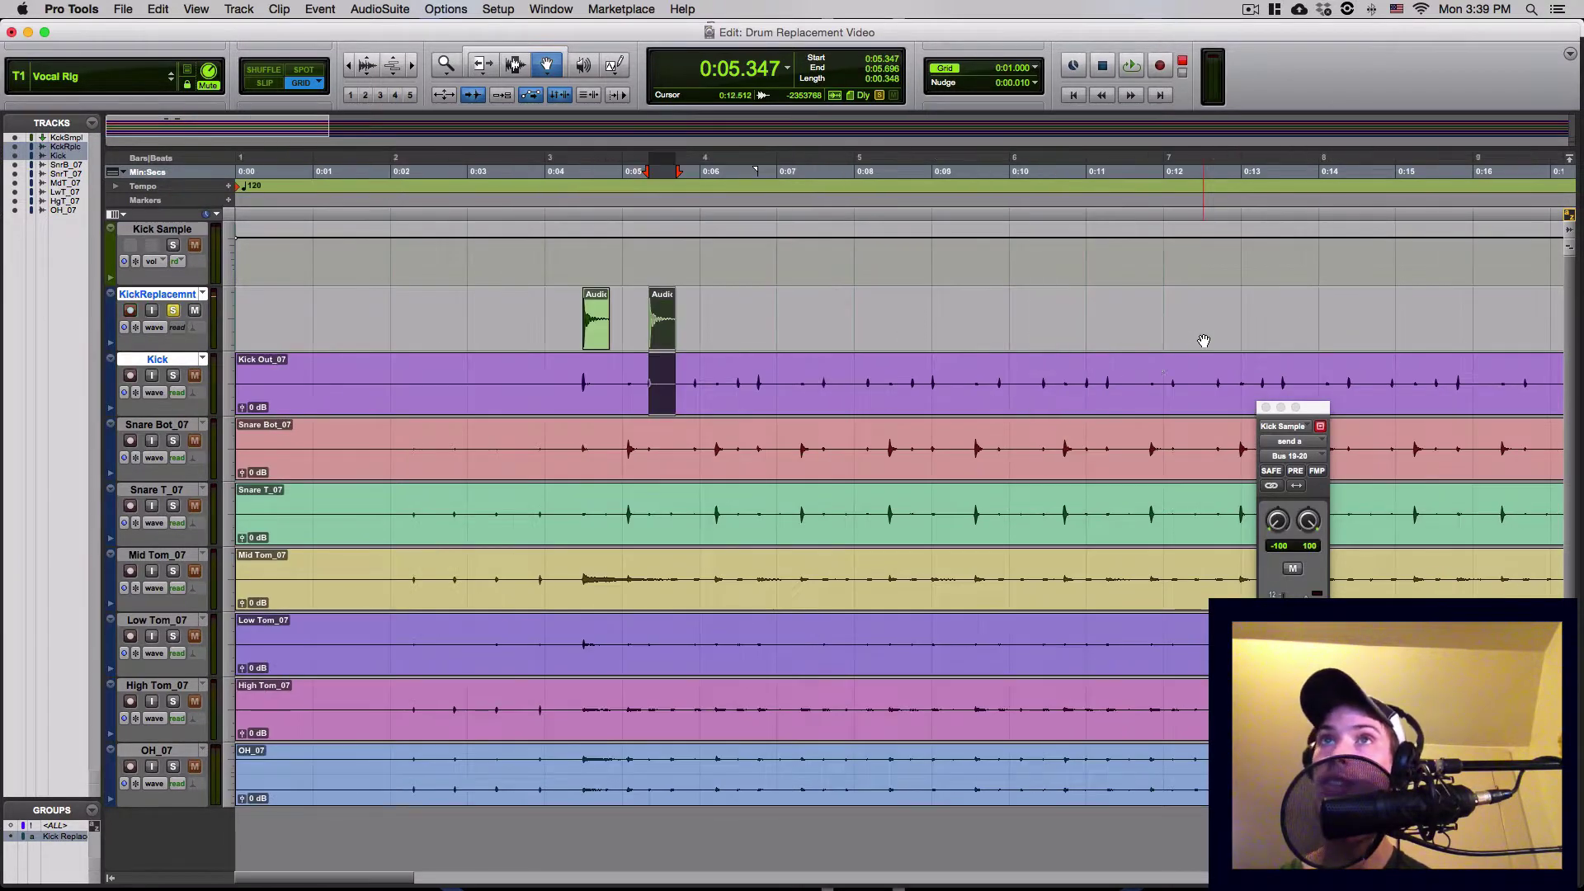
key("super+bracketright")
key("super+bracketright")
key("super+bracketright")
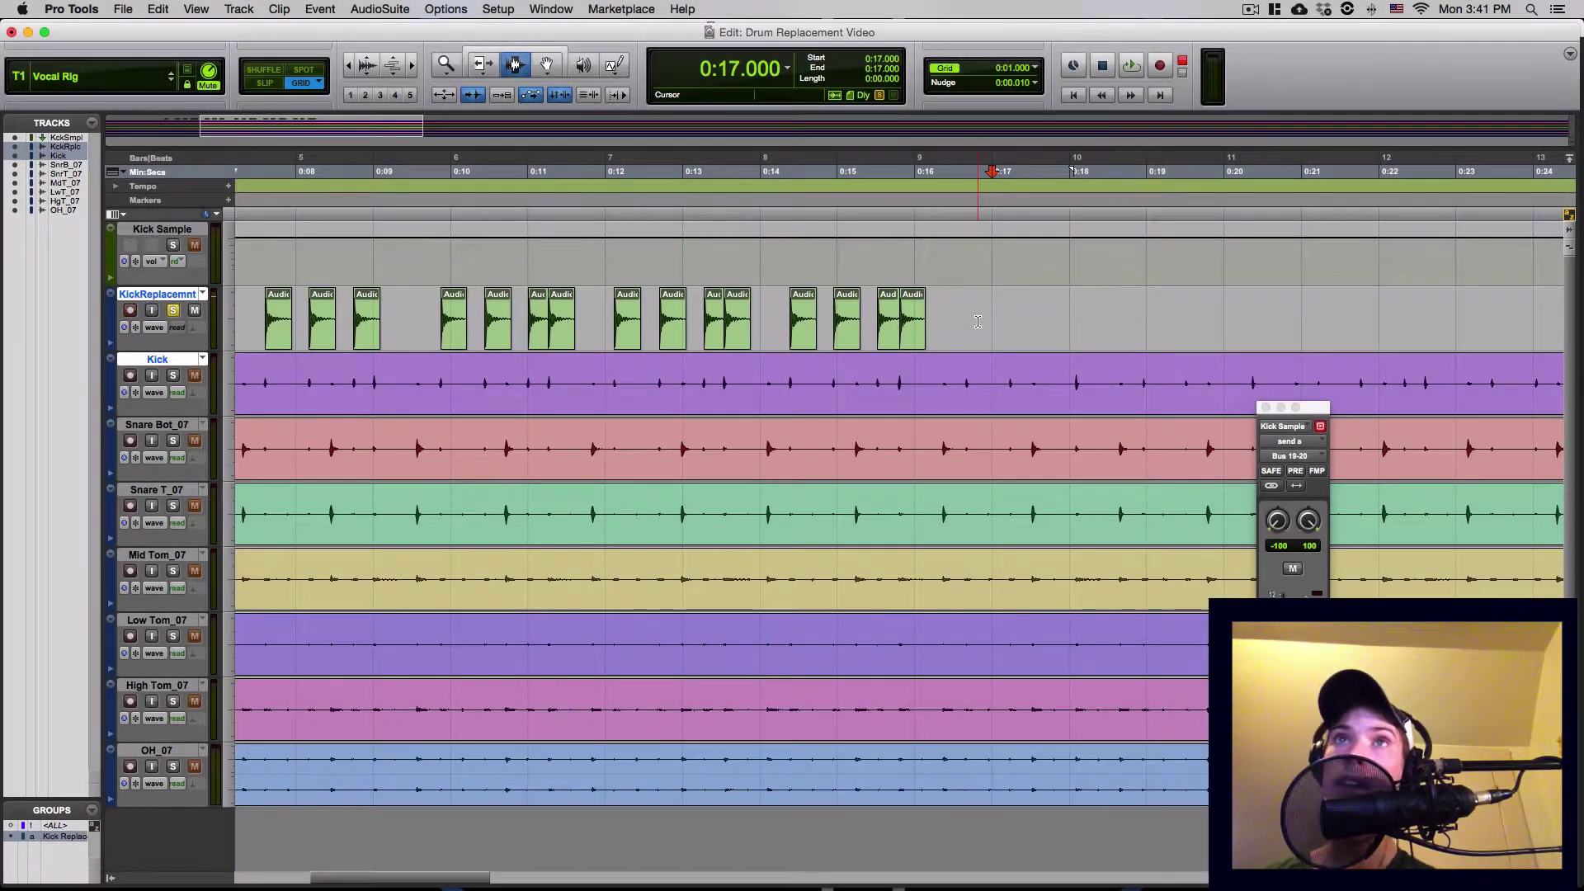
key("super+bracketleft")
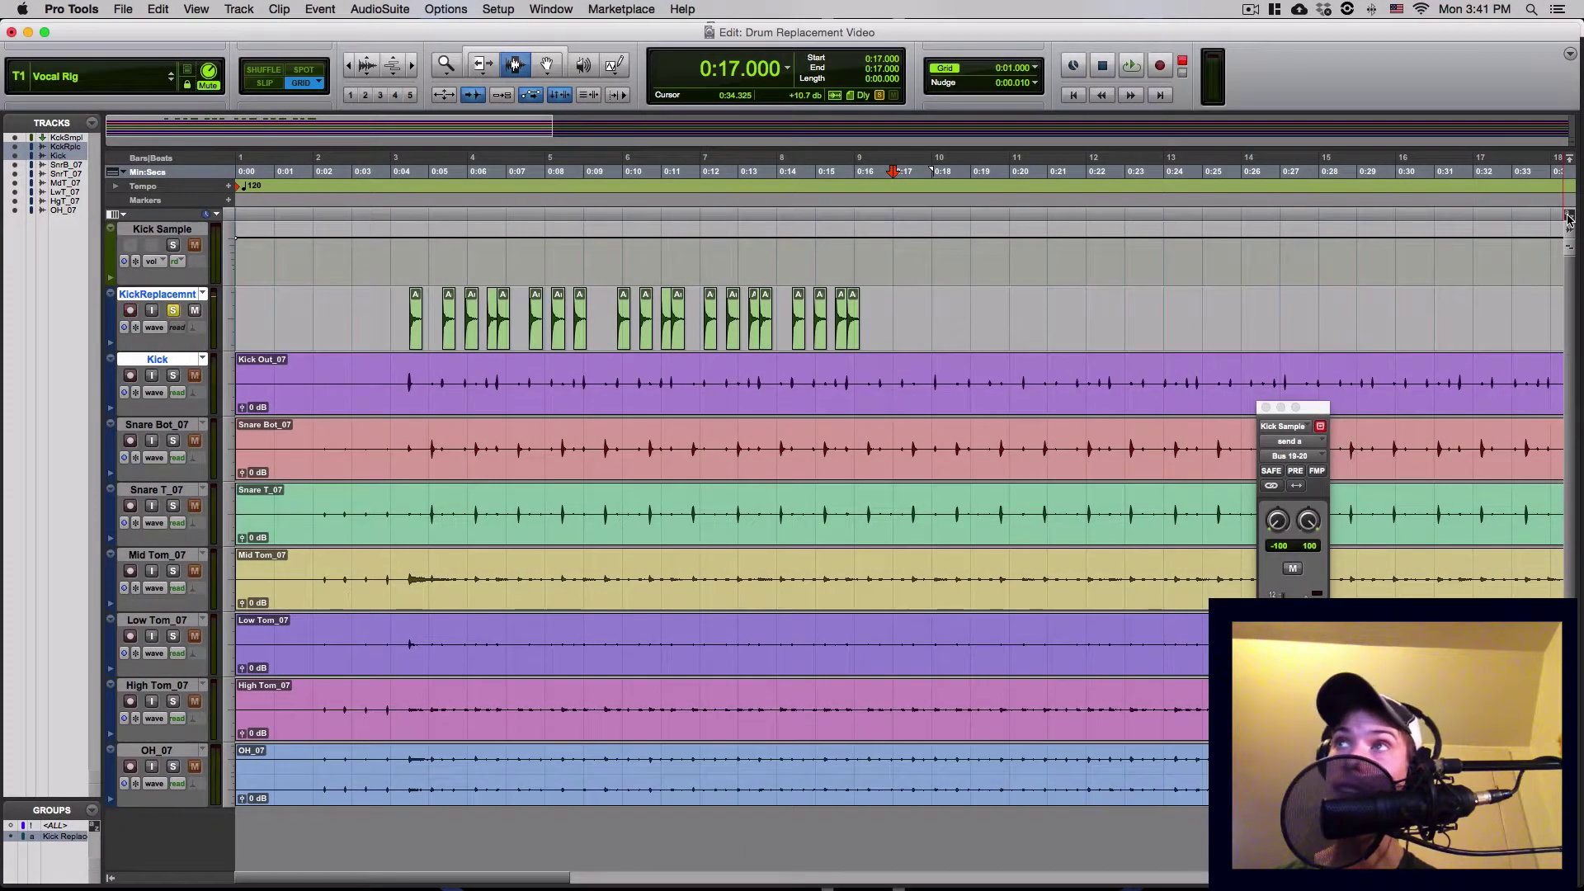
key("super+bracketleft")
key("super+bracketright")
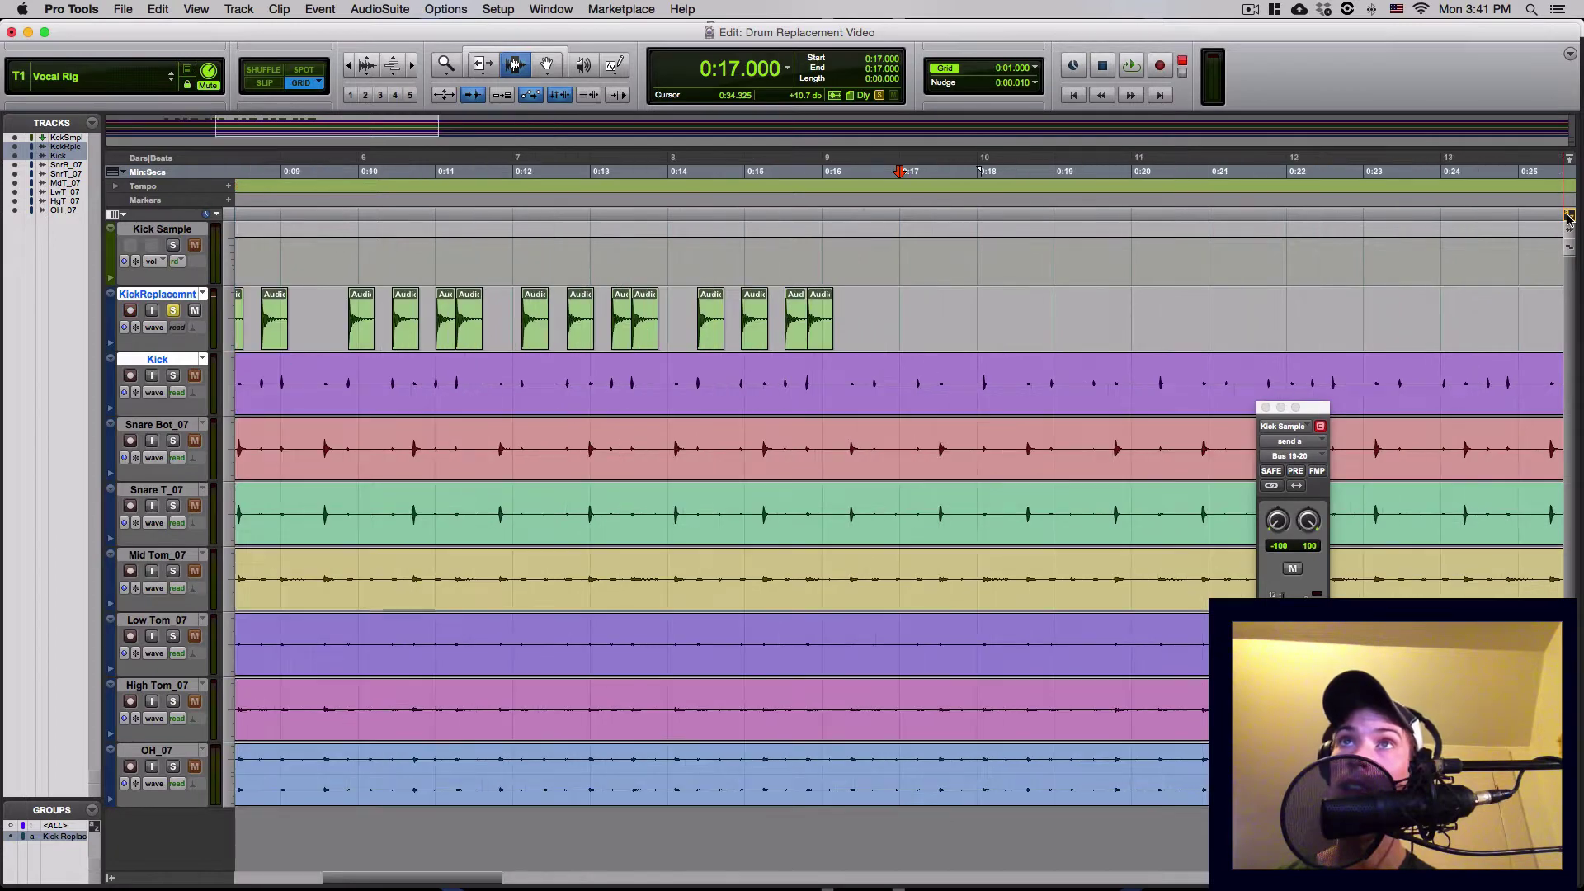
key("super+bracketright")
key("super+bracketleft")
key("super+bracketright")
key("super+bracketright")
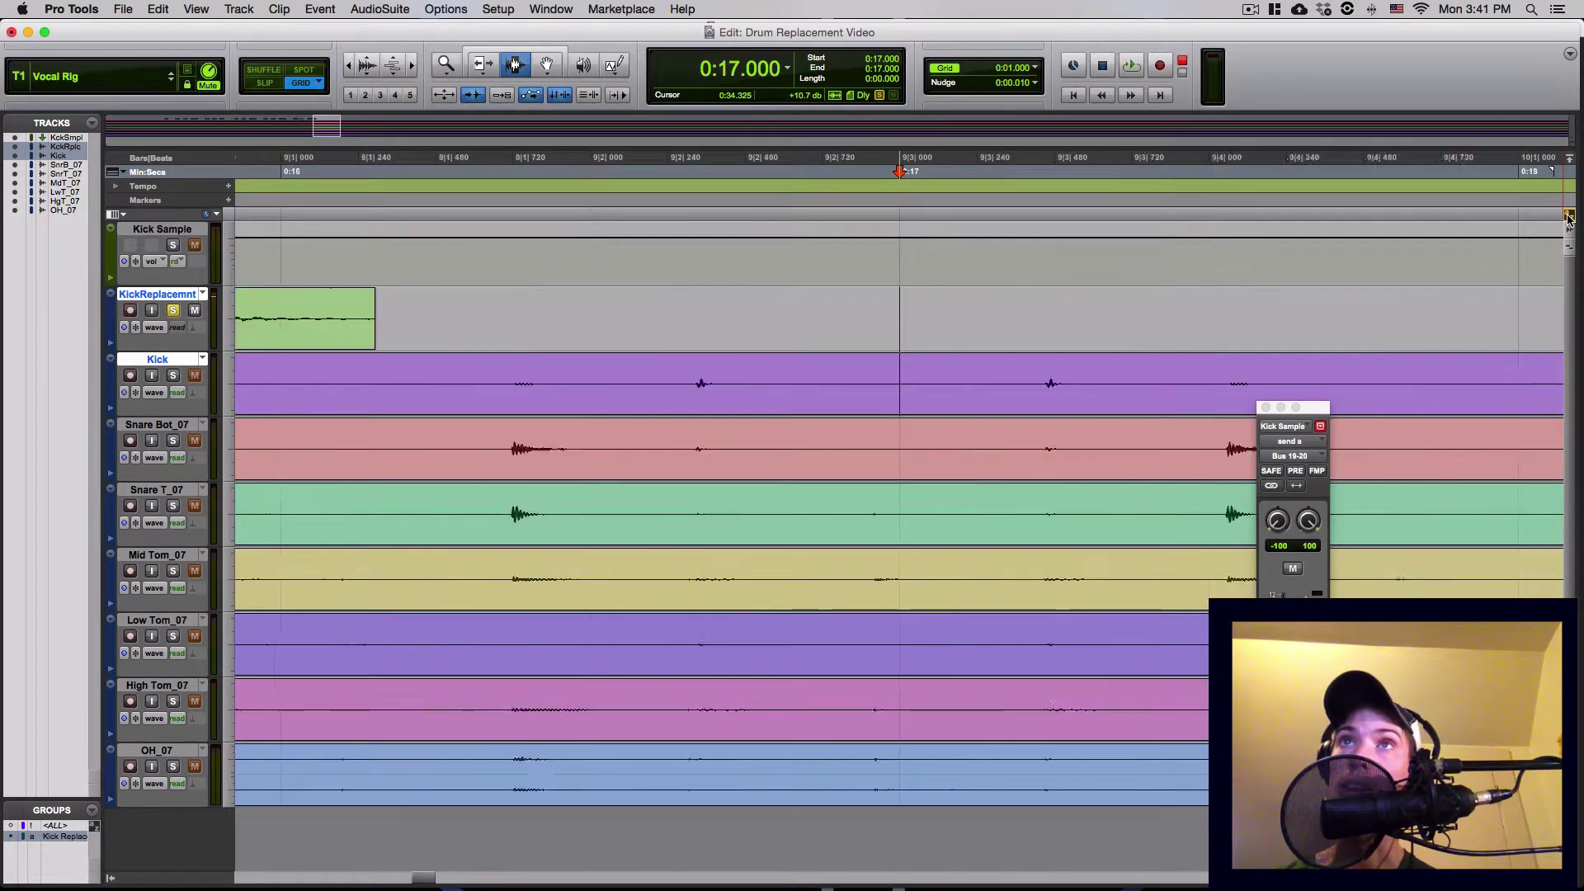
key("super+bracketleft")
key("super+bracketleft")
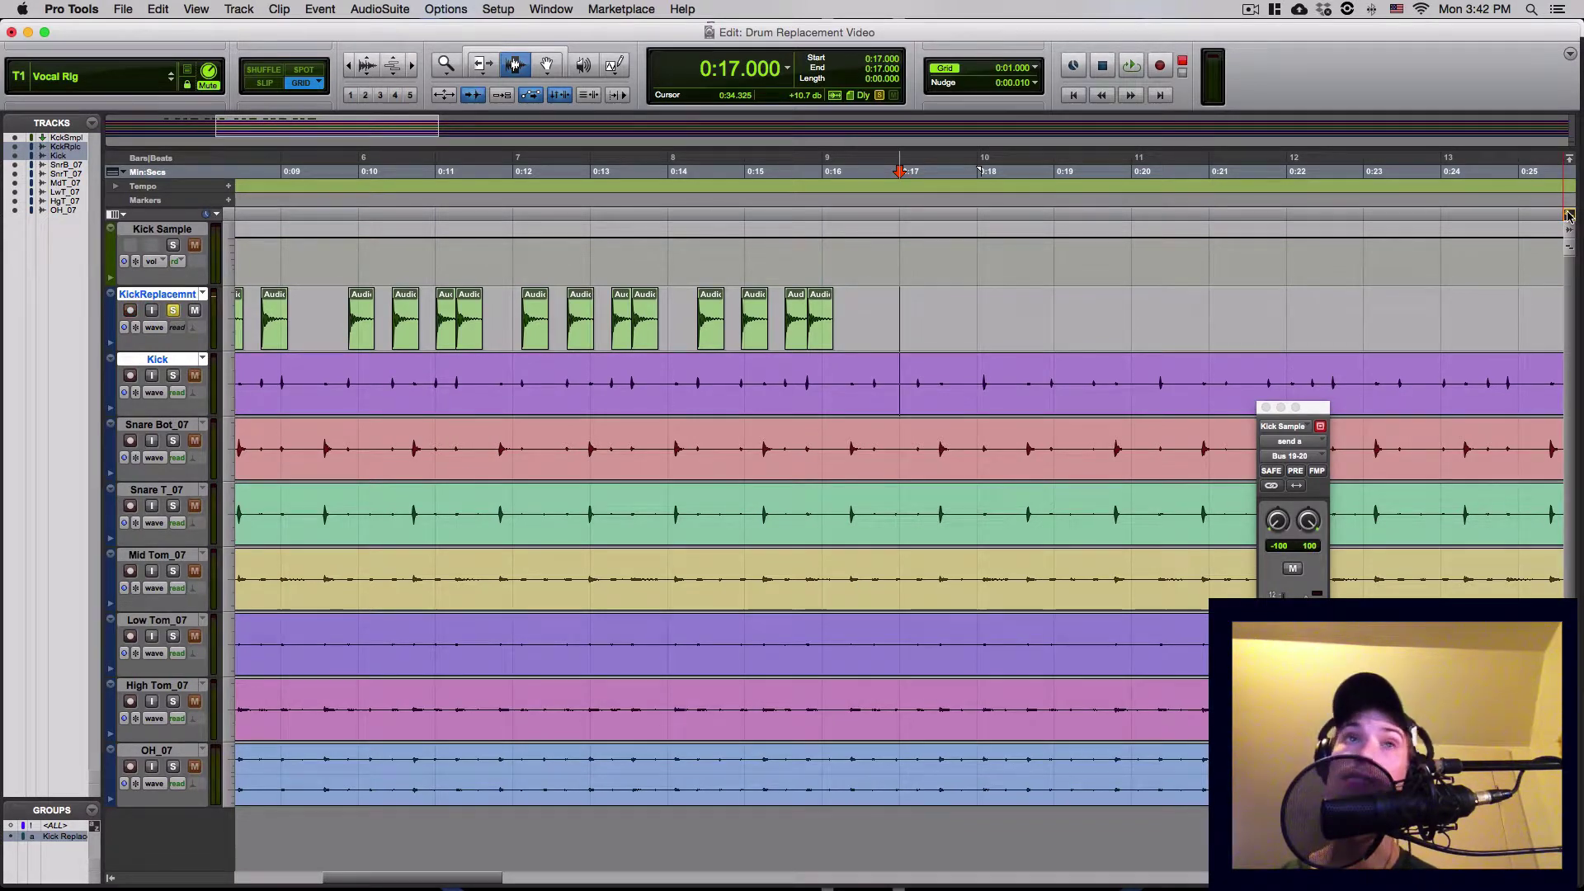
key("super+bracketleft")
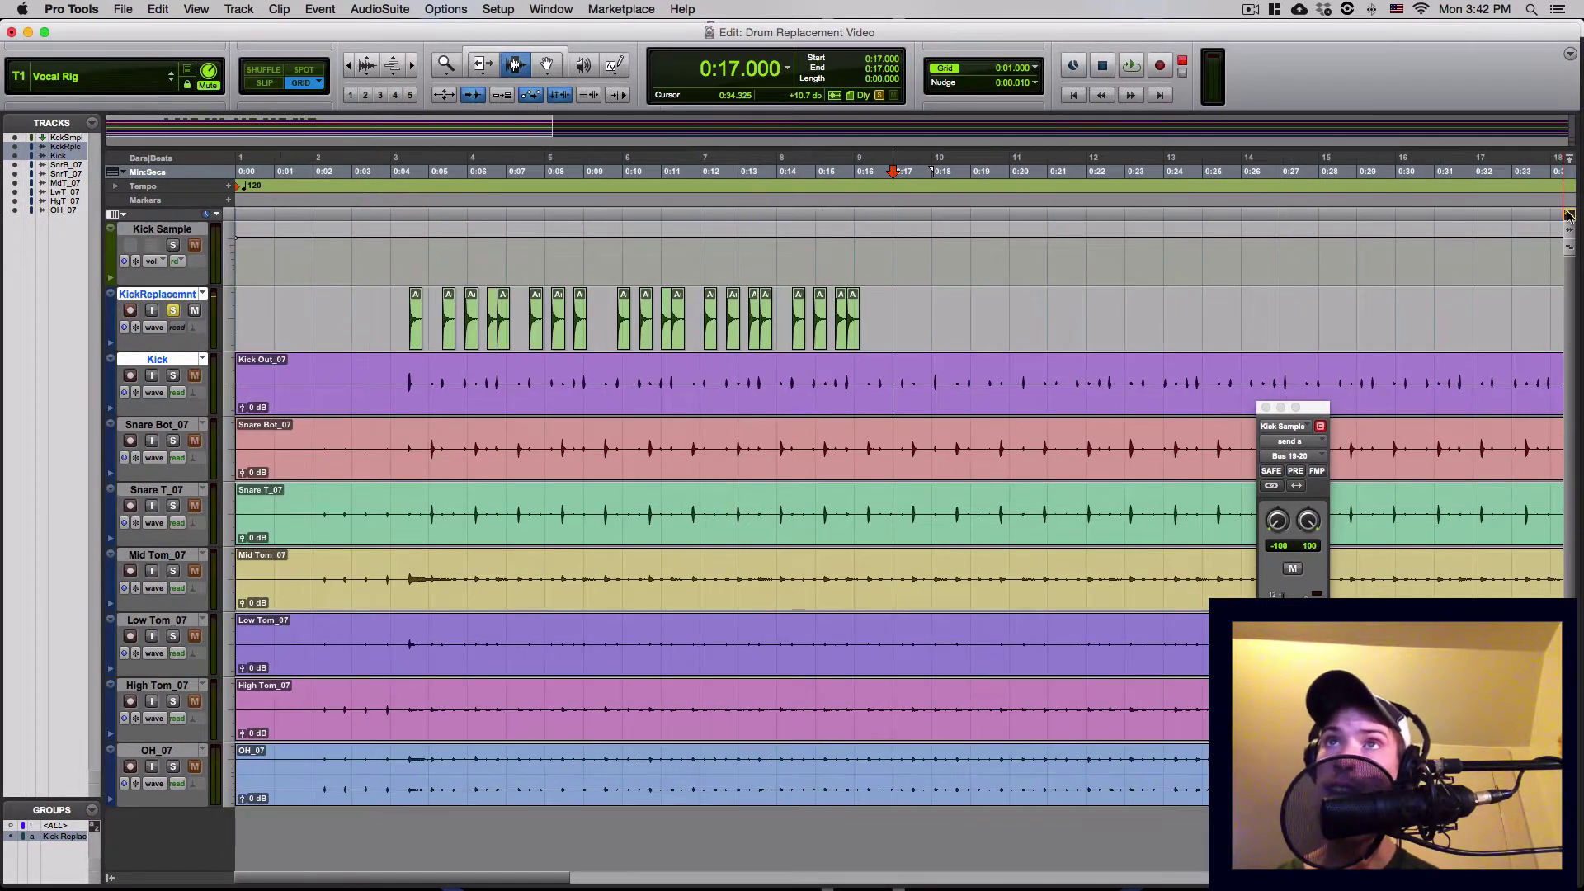
key("super+bracketright")
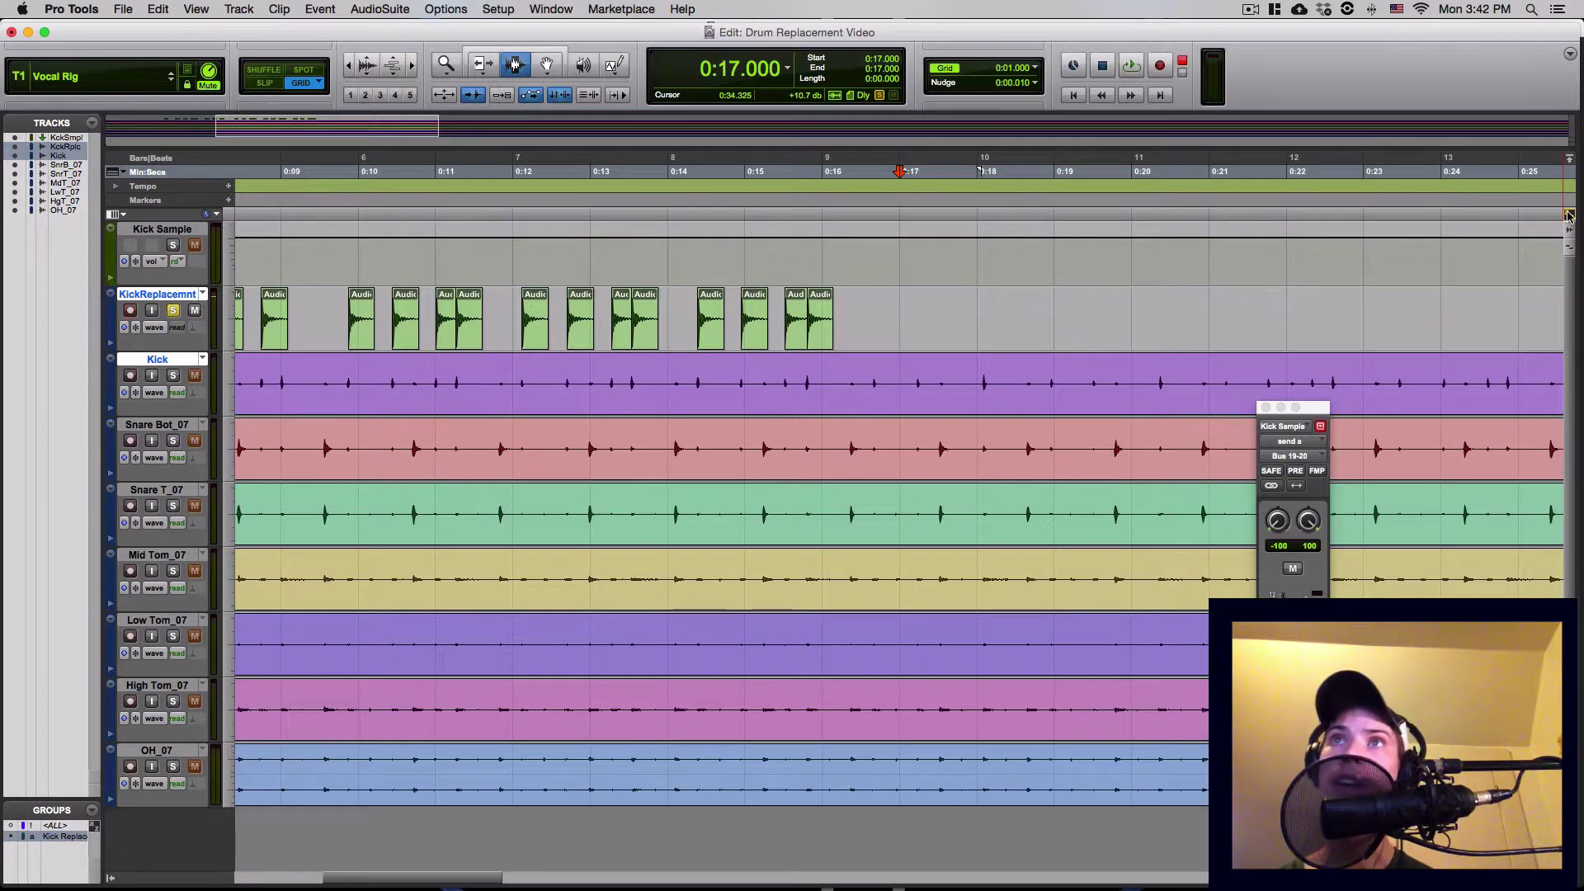
key("super+z")
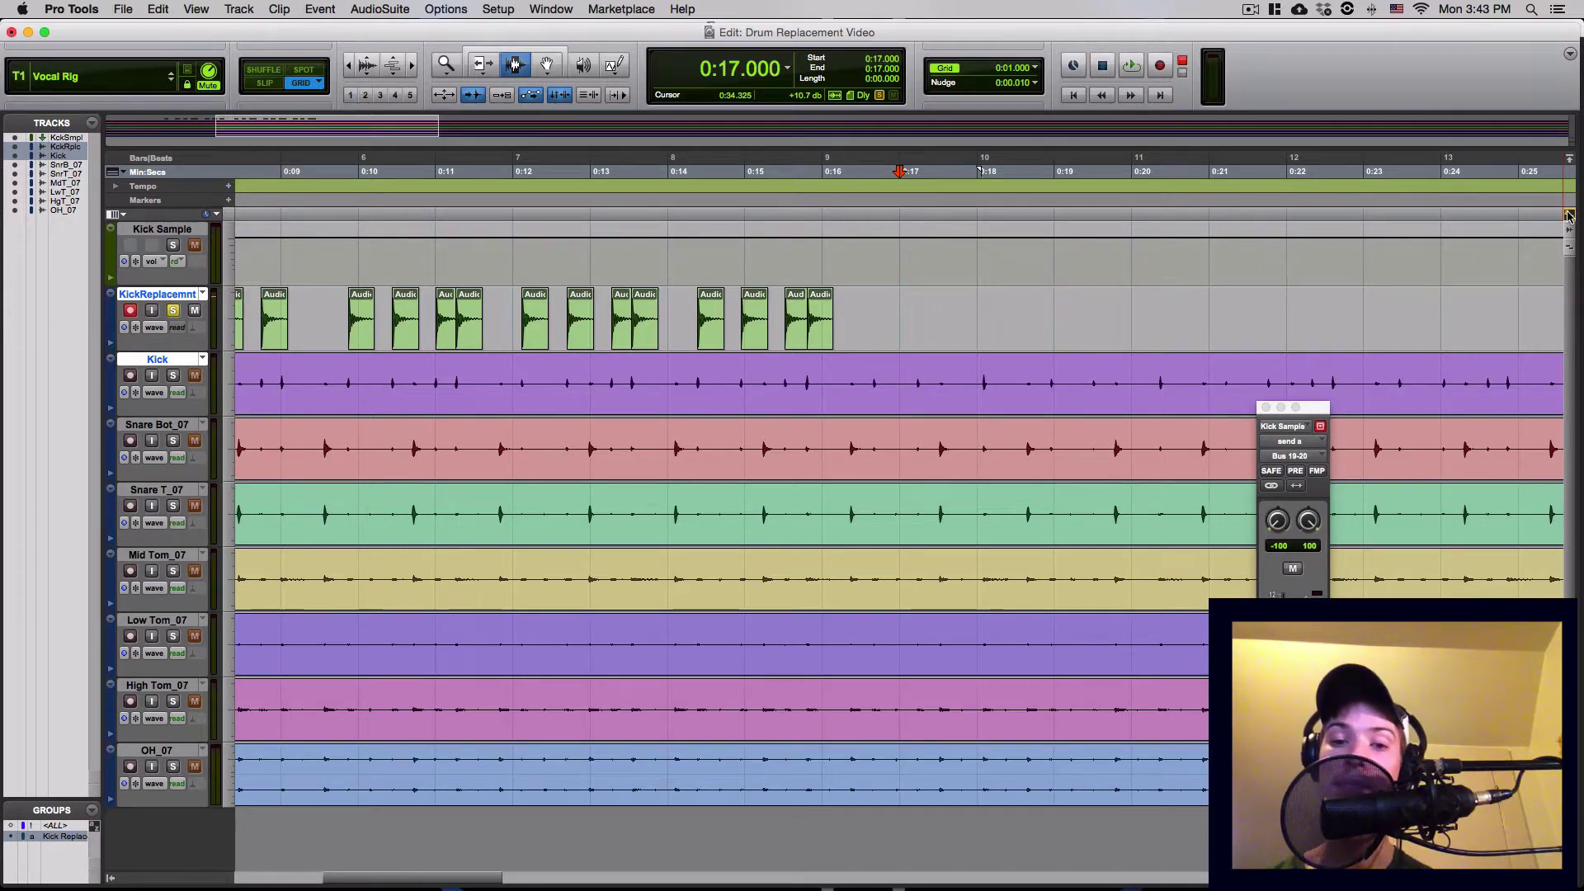
key("super+bracketleft")
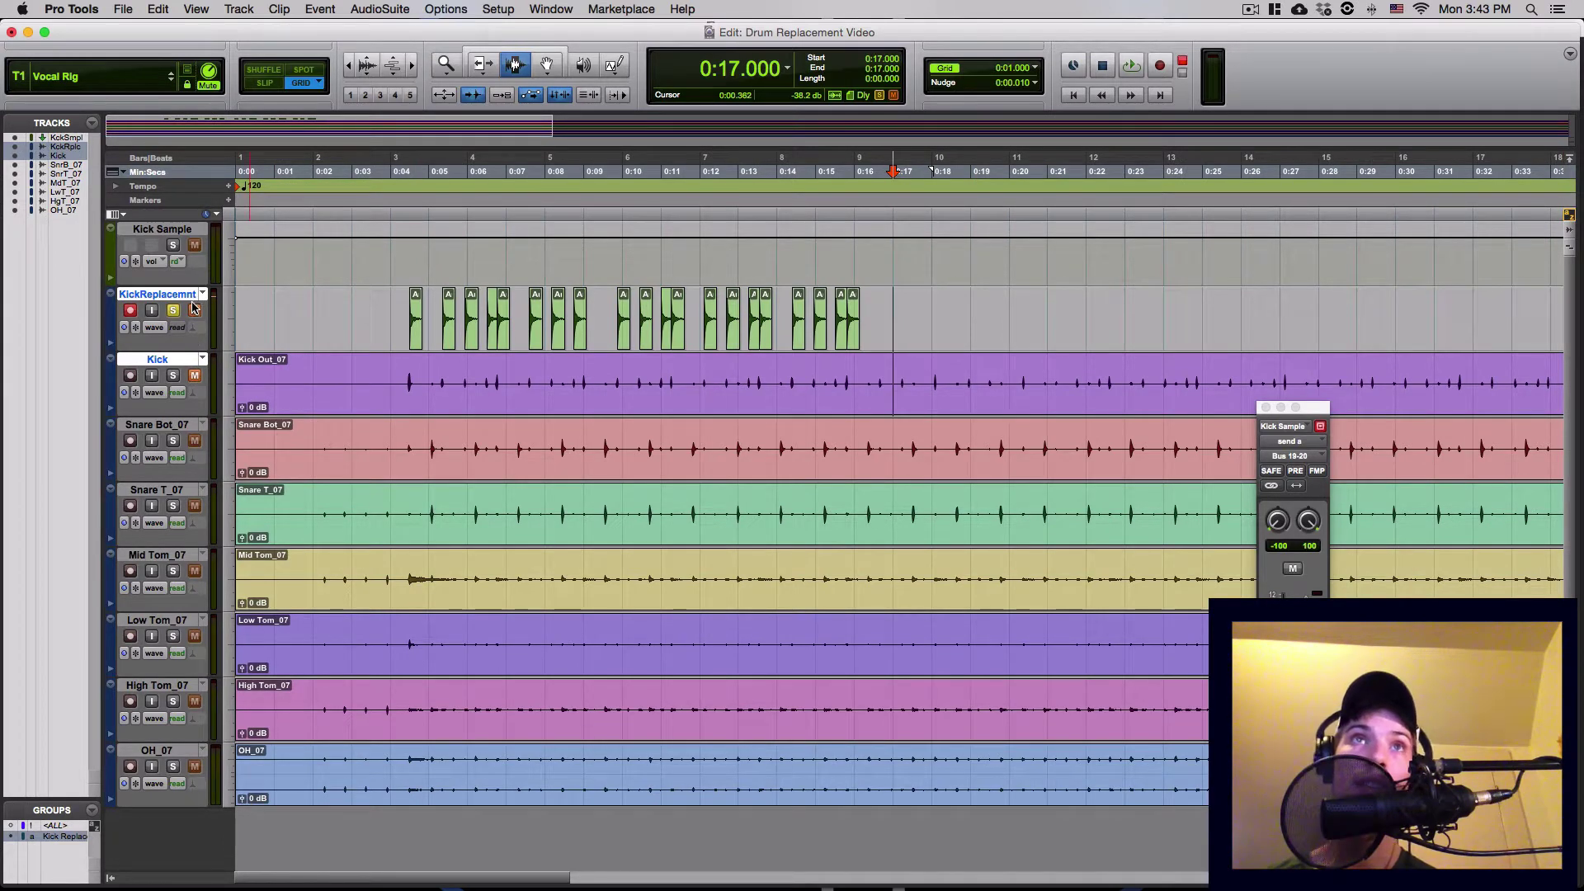
Ungroup the kick tracks, unsolo Kick Replacement, and play the groove from 0:04.
key("shift+super+g")
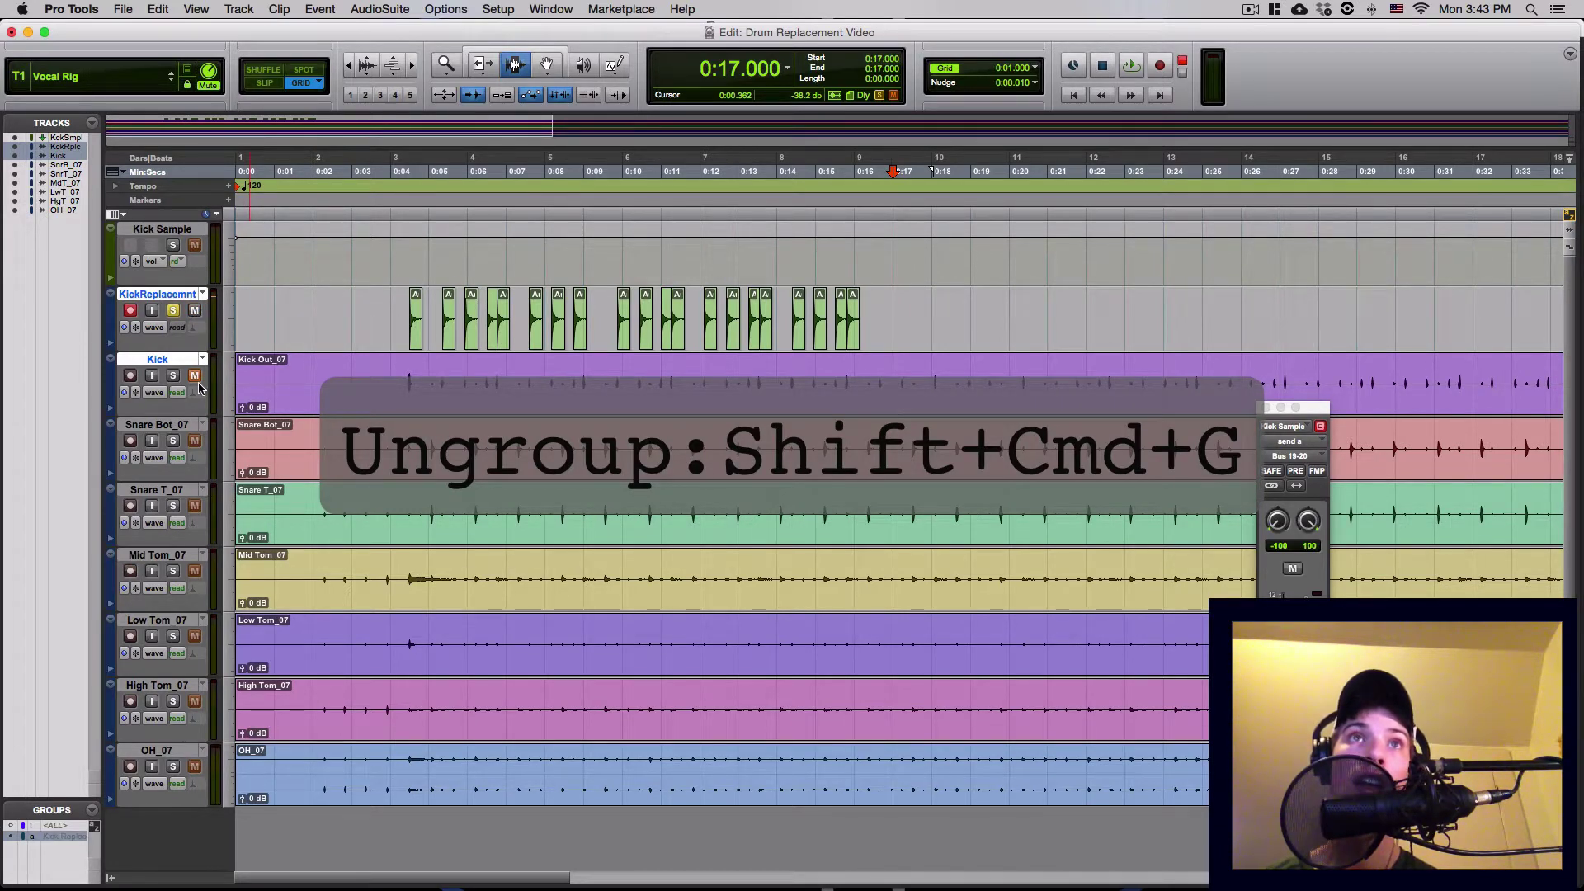
left_click(173, 310)
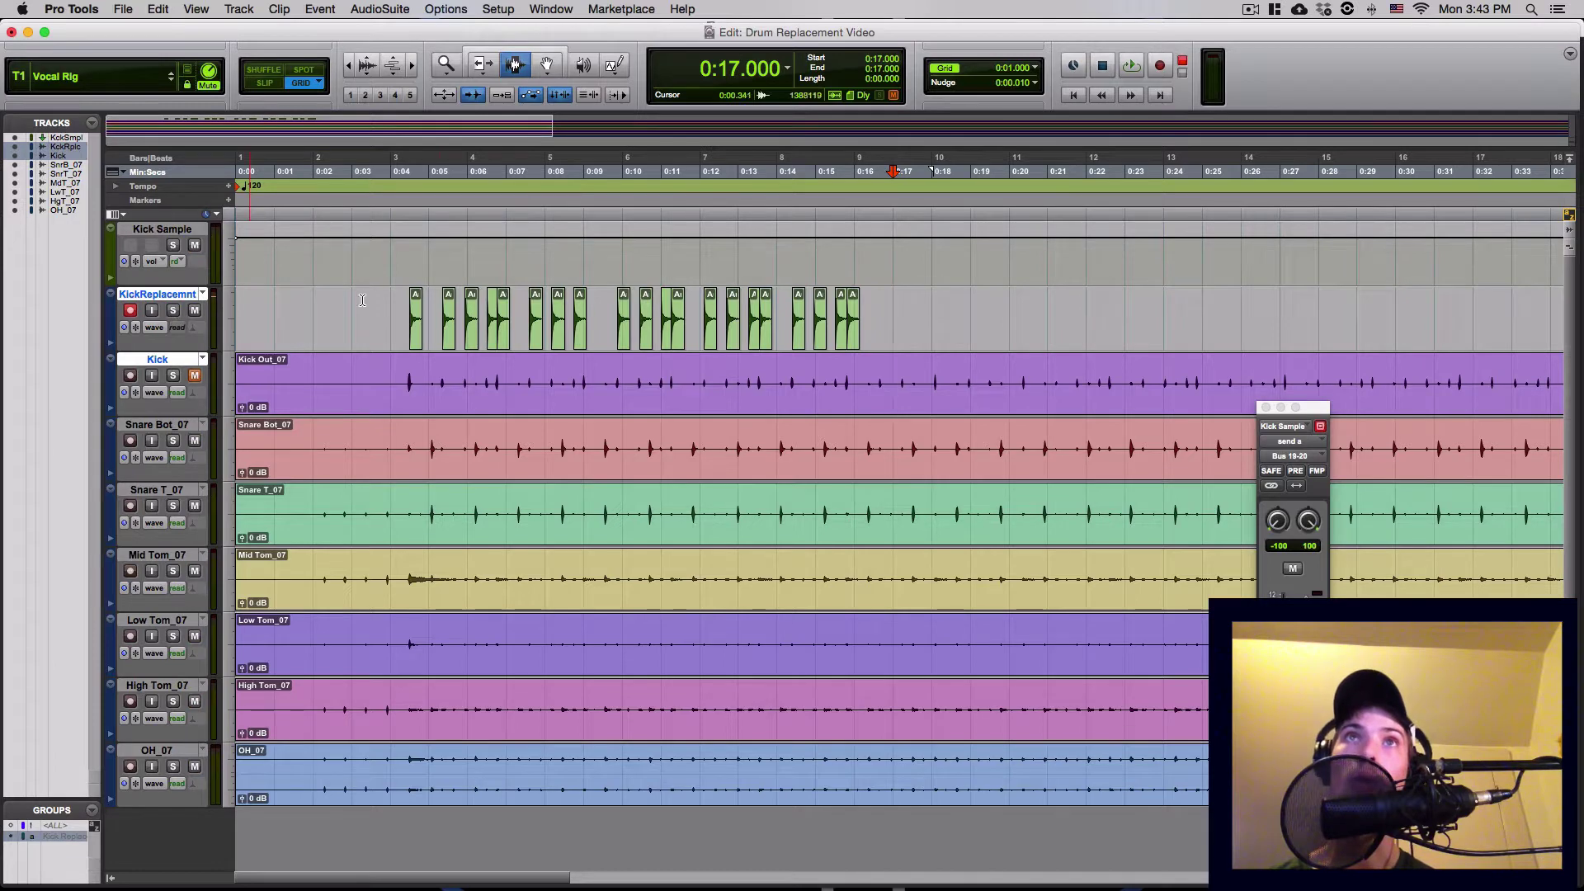
left_click(396, 171)
key("space")
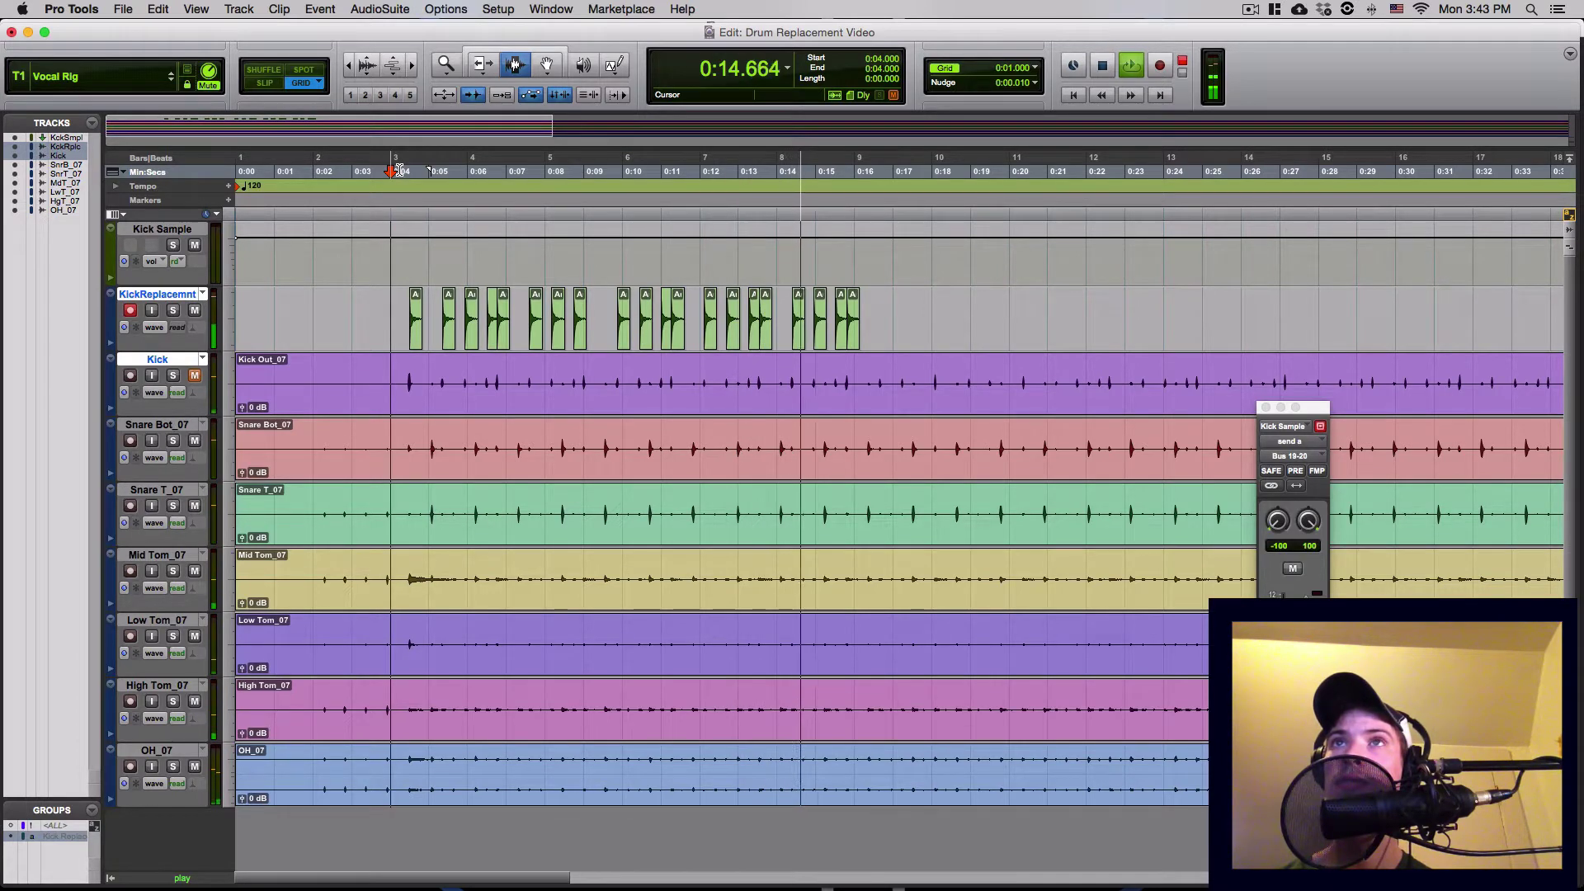
key("space")
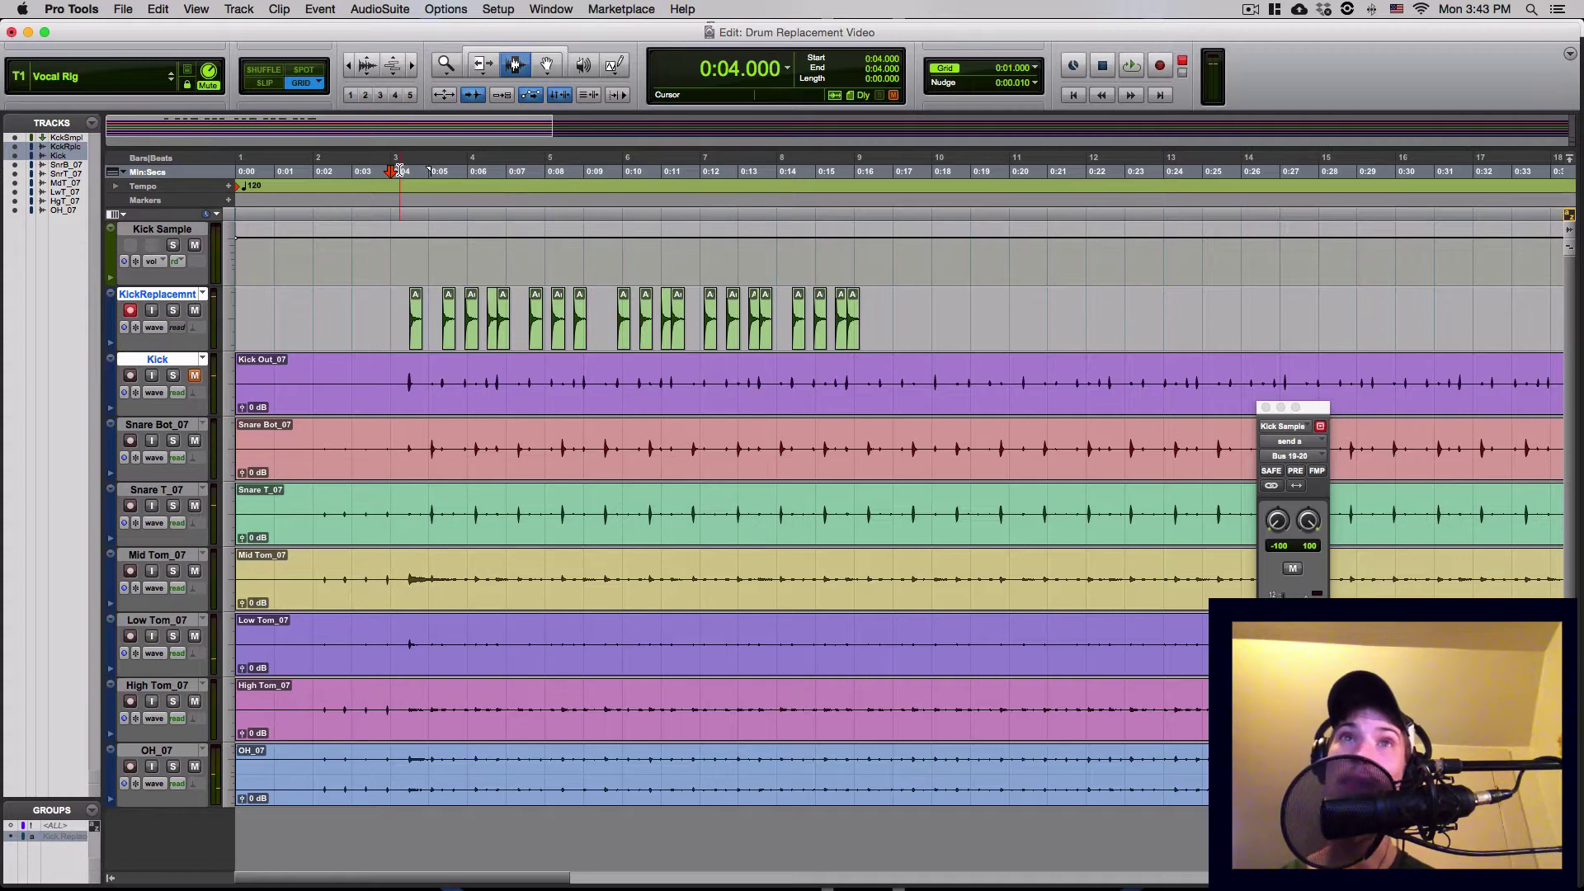
Mute Kick Replacement and play the groove again to compare without it.
left_click(194, 310)
key("space")
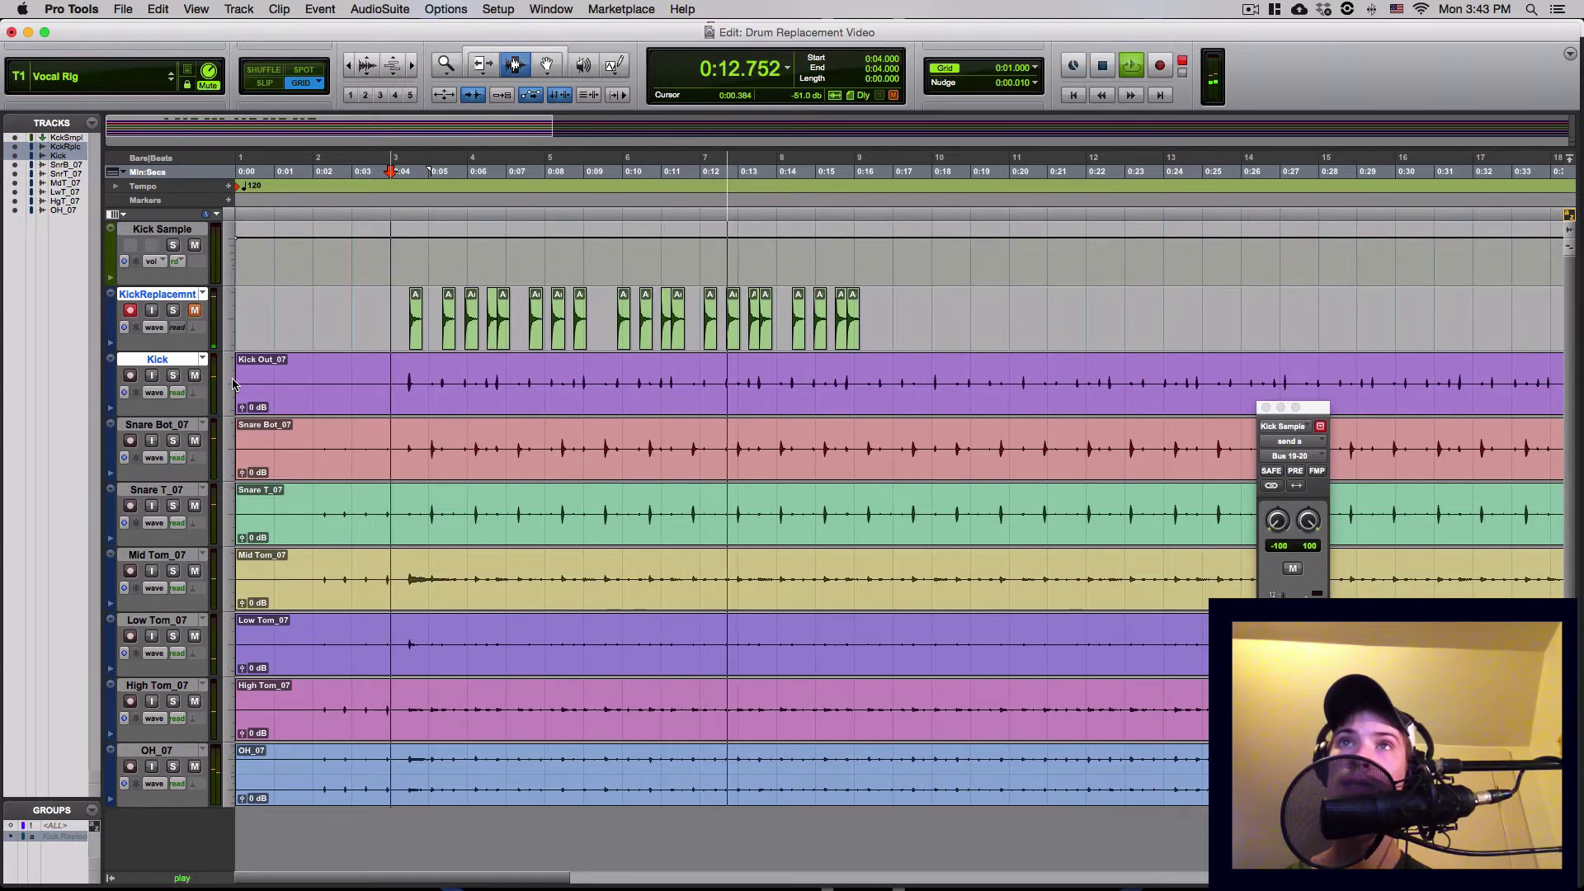
key("space")
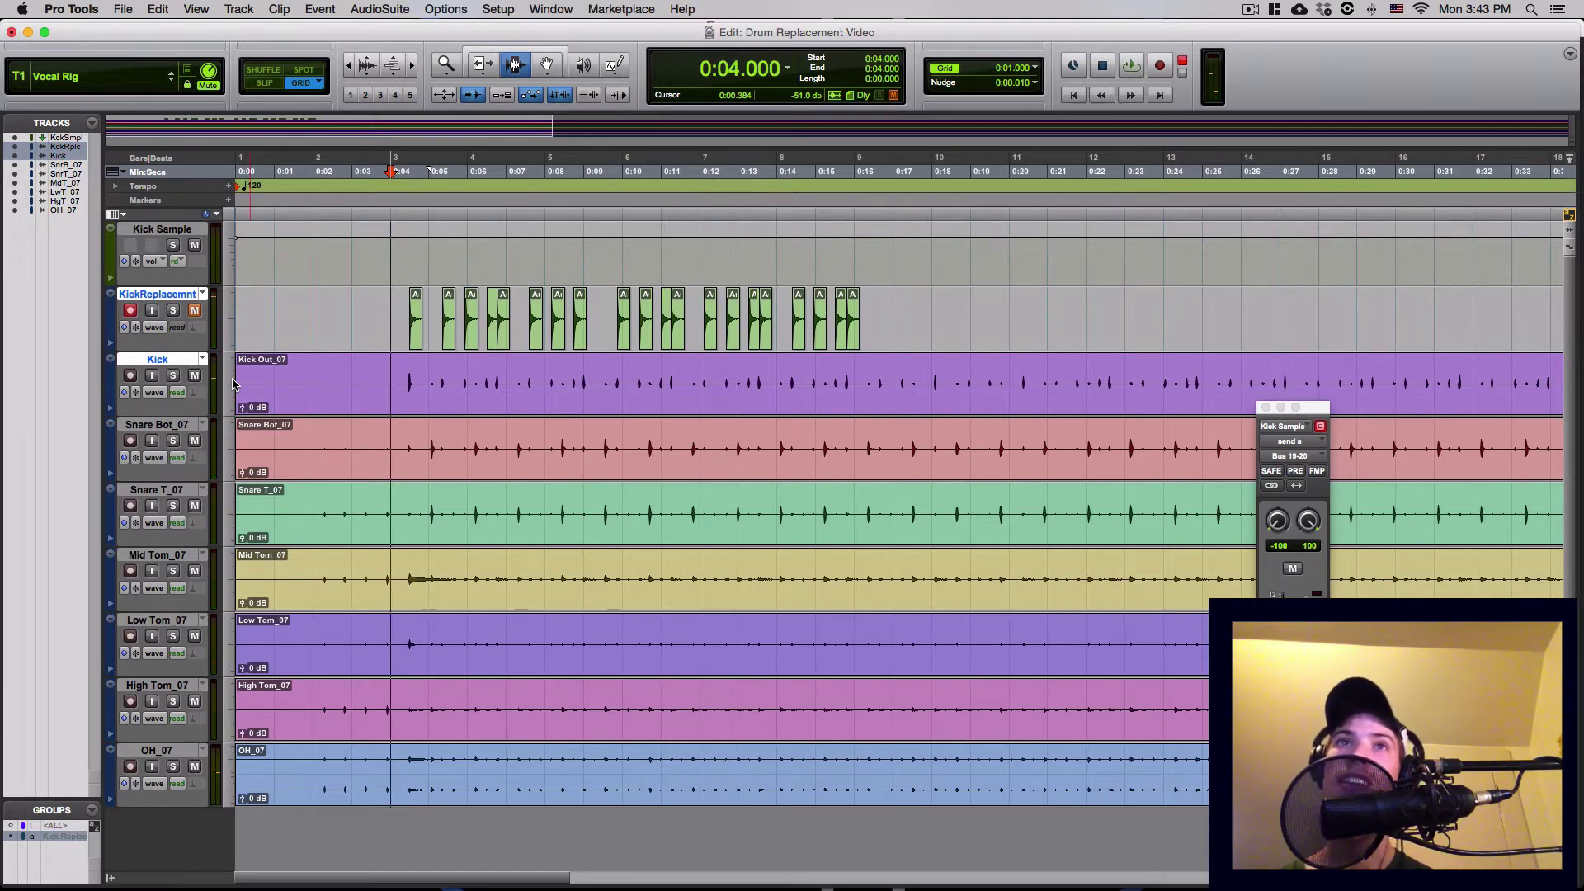